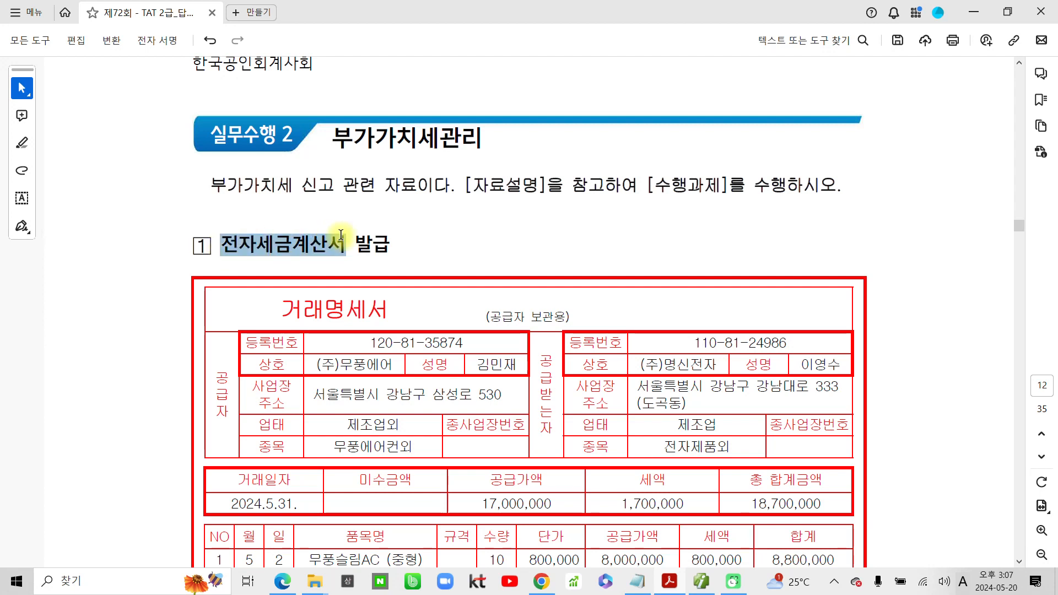
# Highlight the heading "전자세금계산서 발급" and the transaction date "2024.5.31." in the 거래명세서
pyautogui.click(410, 272)
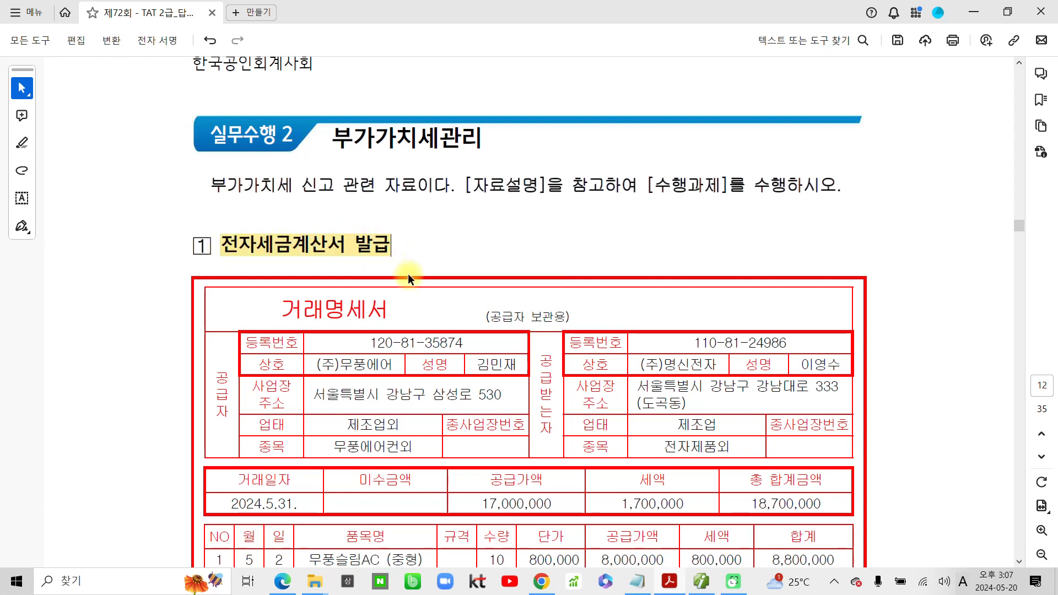
pyautogui.scroll(-1, 405, 286)
pyautogui.scroll(-2, 380, 331)
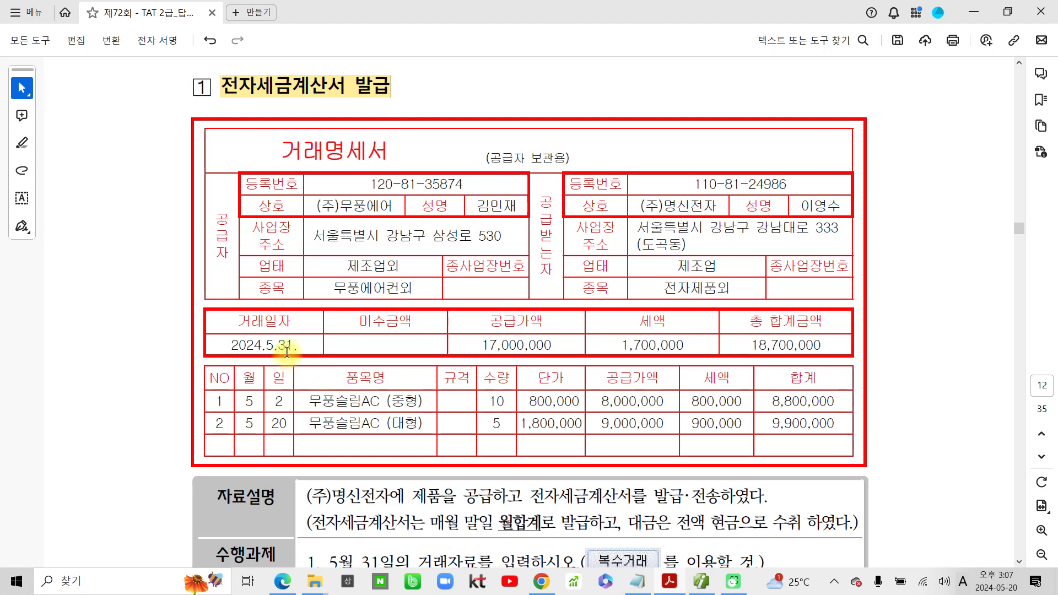
pyautogui.moveTo(301, 345); pyautogui.dragTo(228, 346)
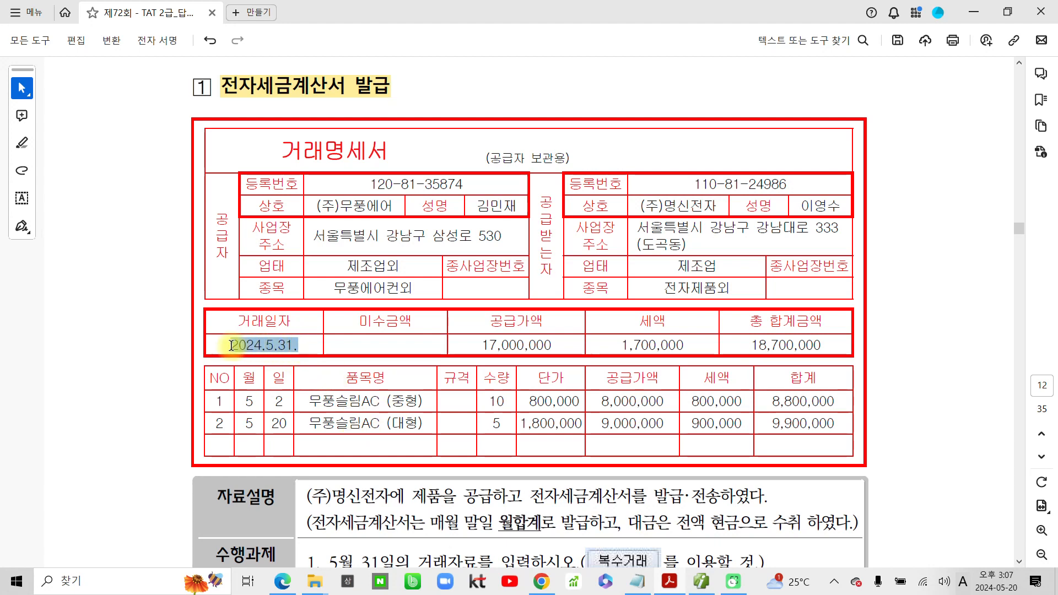
pyautogui.click(274, 370)
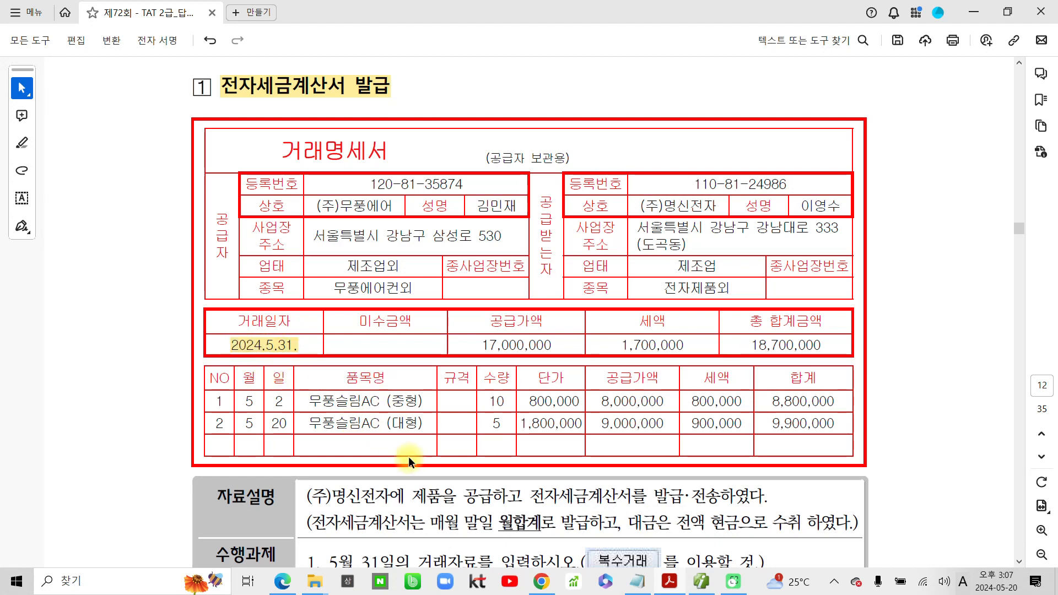
# Highlight "매월 말일 월합계로" and "현금" in the 자료설명 text below the statement
pyautogui.scroll(-1, 409, 456)
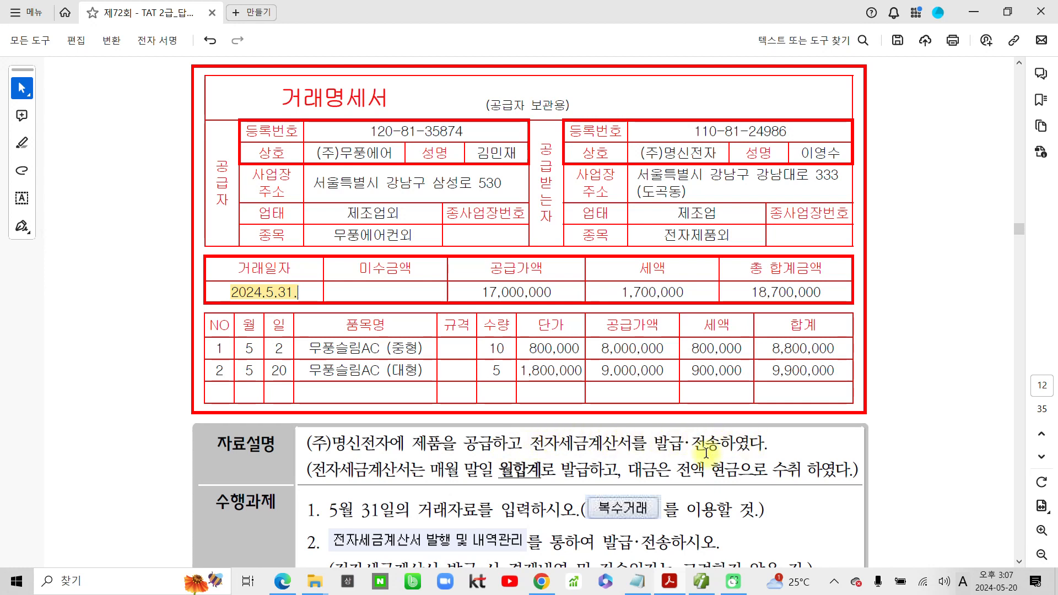
pyautogui.moveTo(430, 472); pyautogui.dragTo(555, 473)
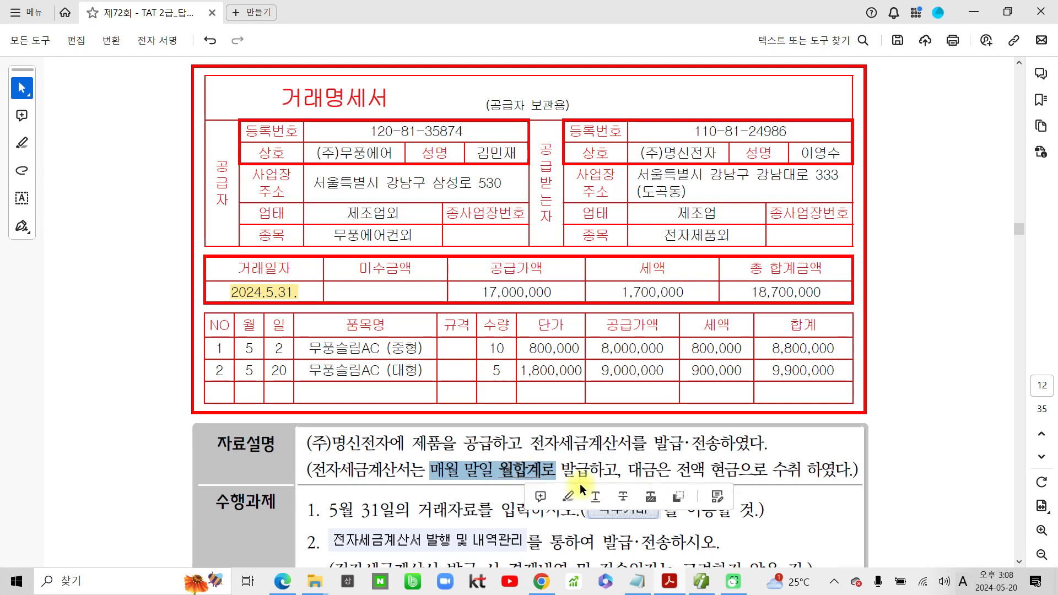
pyautogui.click(568, 497)
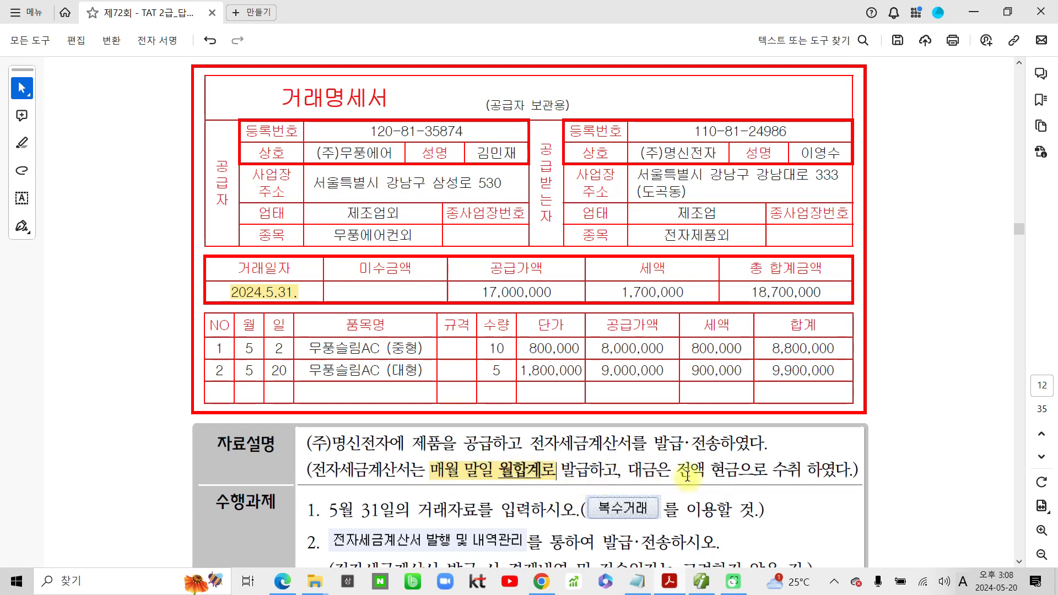
pyautogui.moveTo(708, 473); pyautogui.dragTo(741, 474)
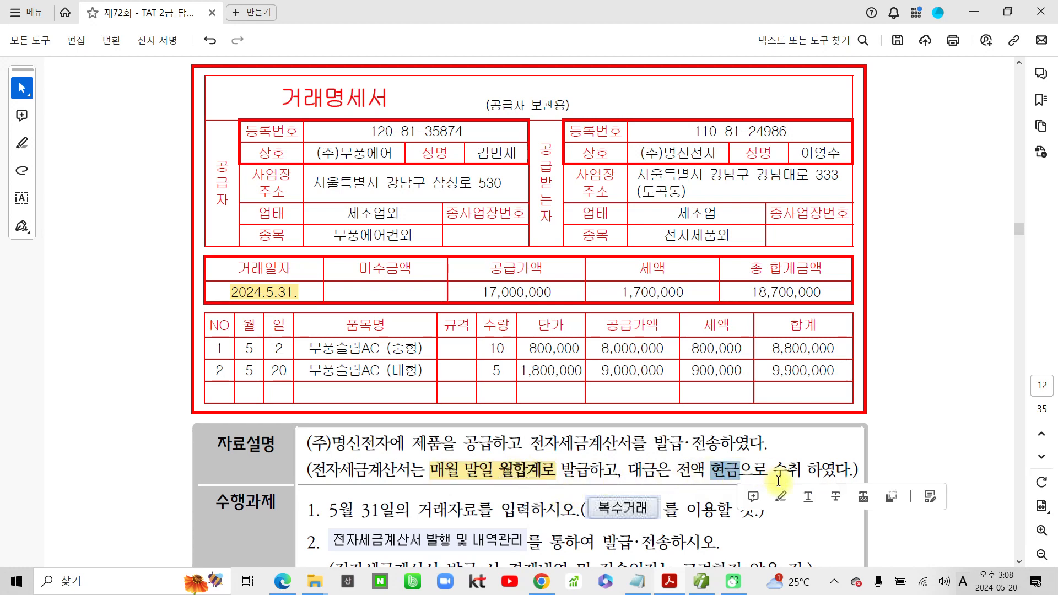
pyautogui.click(779, 496)
pyautogui.scroll(-1, 365, 469)
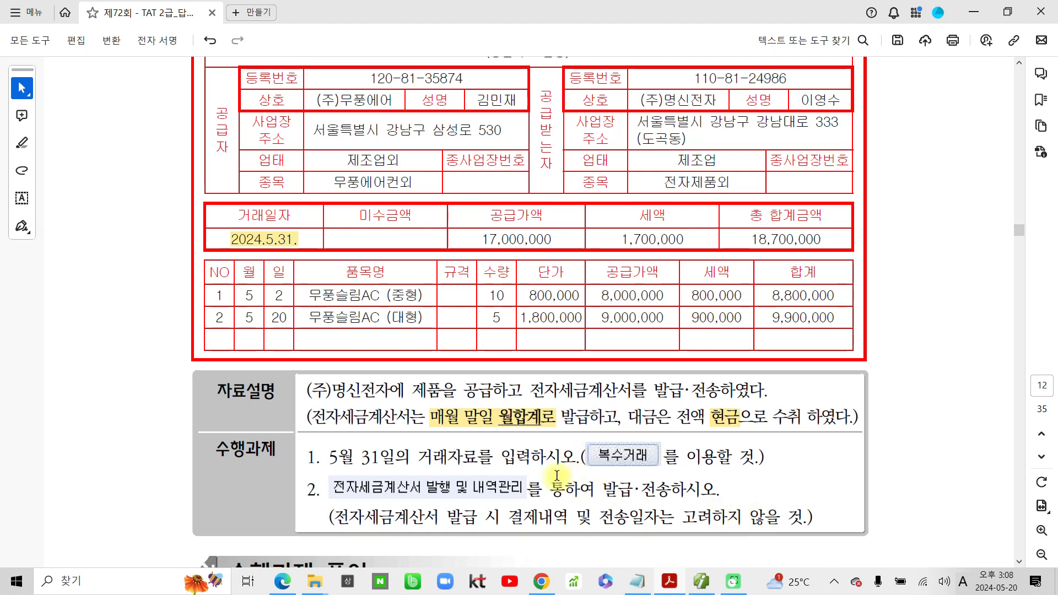
pyautogui.scroll(1, 327, 471)
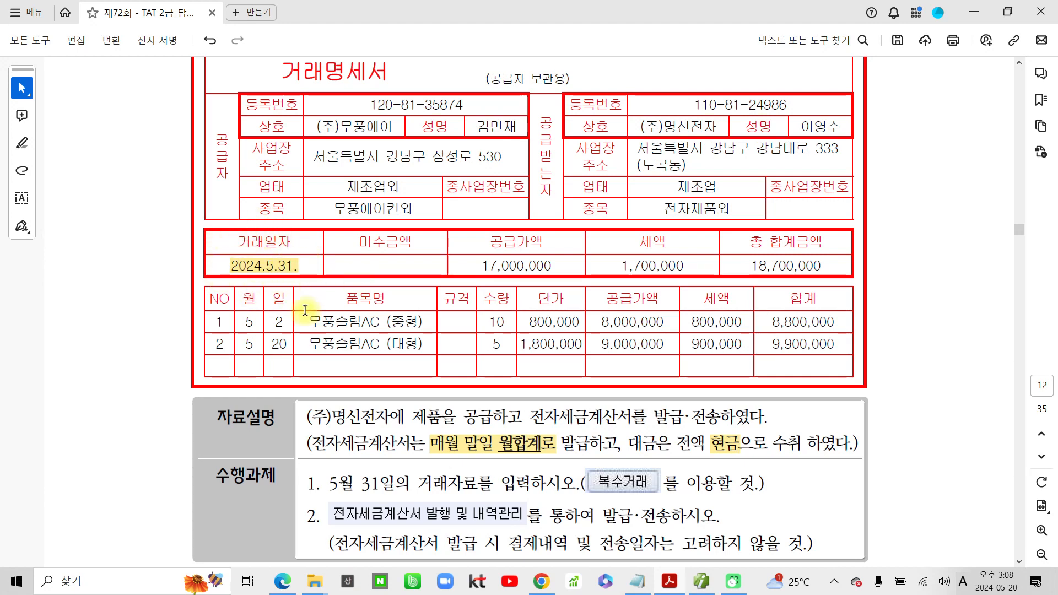
# Switch to the accounting program and open 매입매출전표입력
pyautogui.click(709, 583)
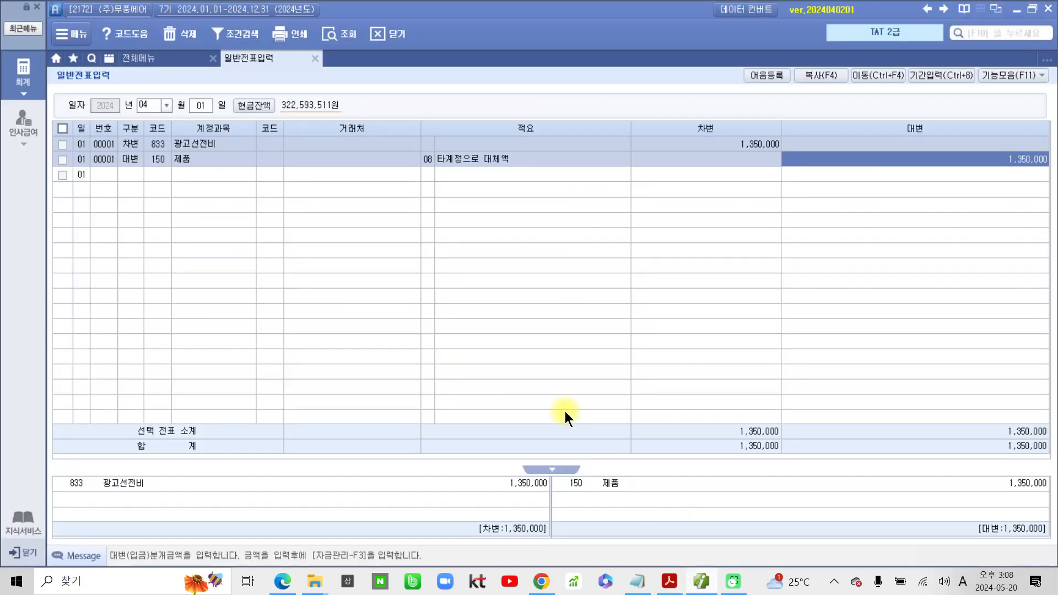
pyautogui.click(161, 58)
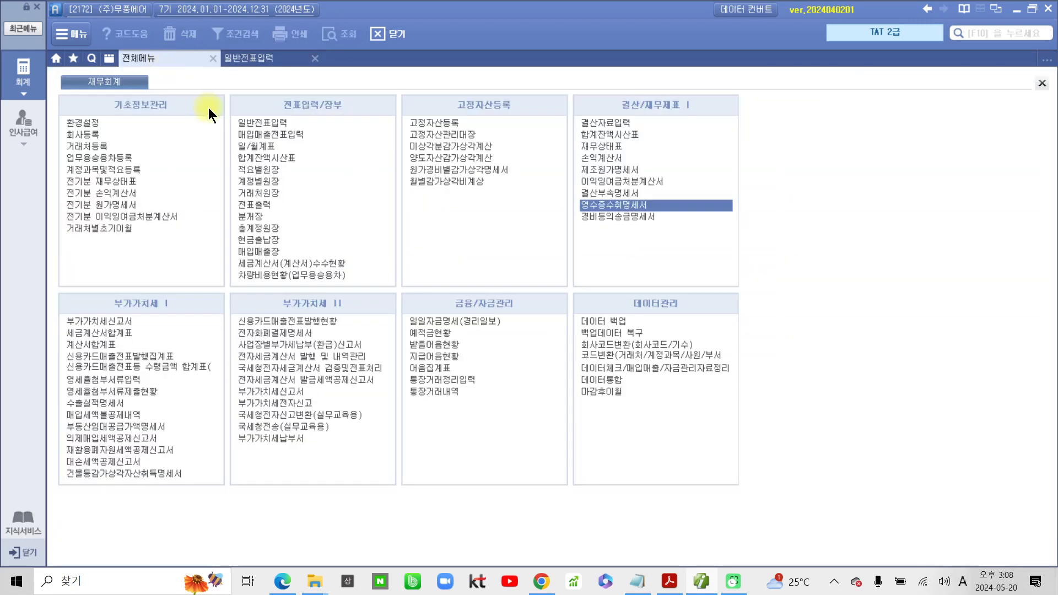
pyautogui.click(242, 134)
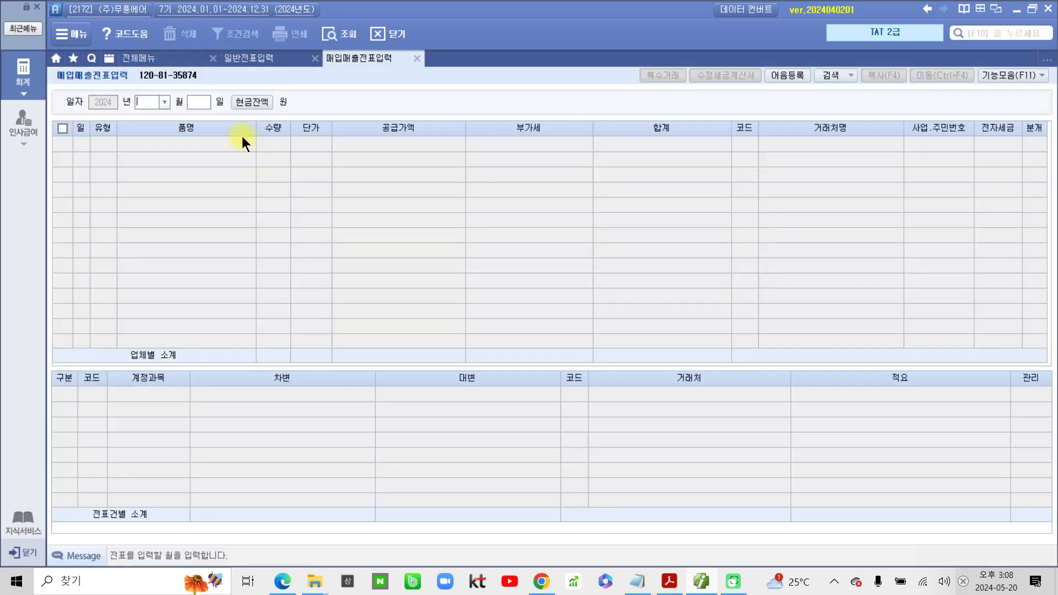
# Start a voucher line dated month 05, day 31 with the sales type 11.과세
pyautogui.write('05')
pyautogui.press('Return')
pyautogui.write('31')
pyautogui.press('Return')
pyautogui.write('11')
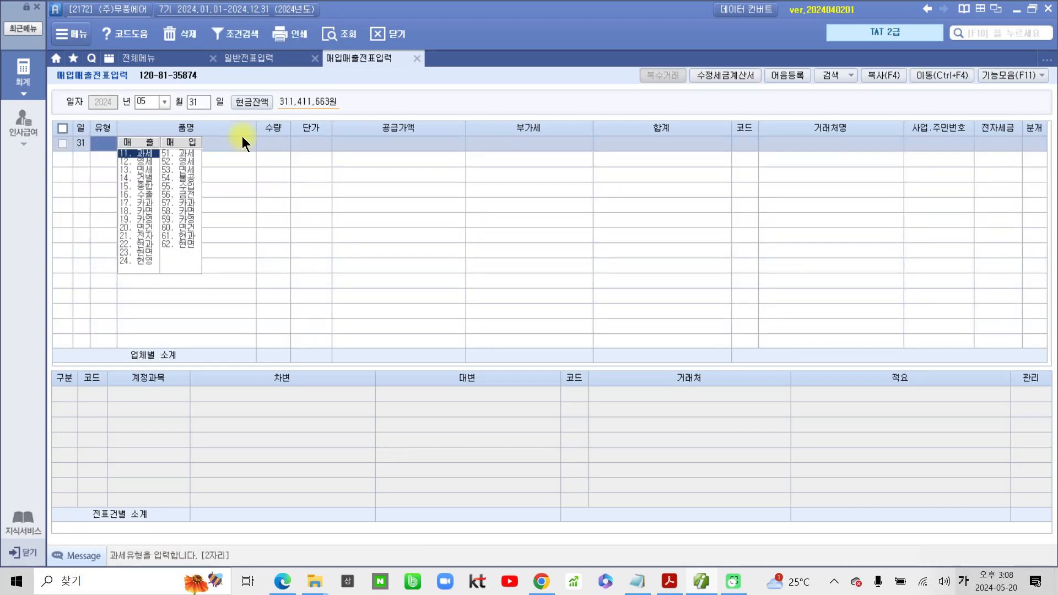
pyautogui.press('Return')
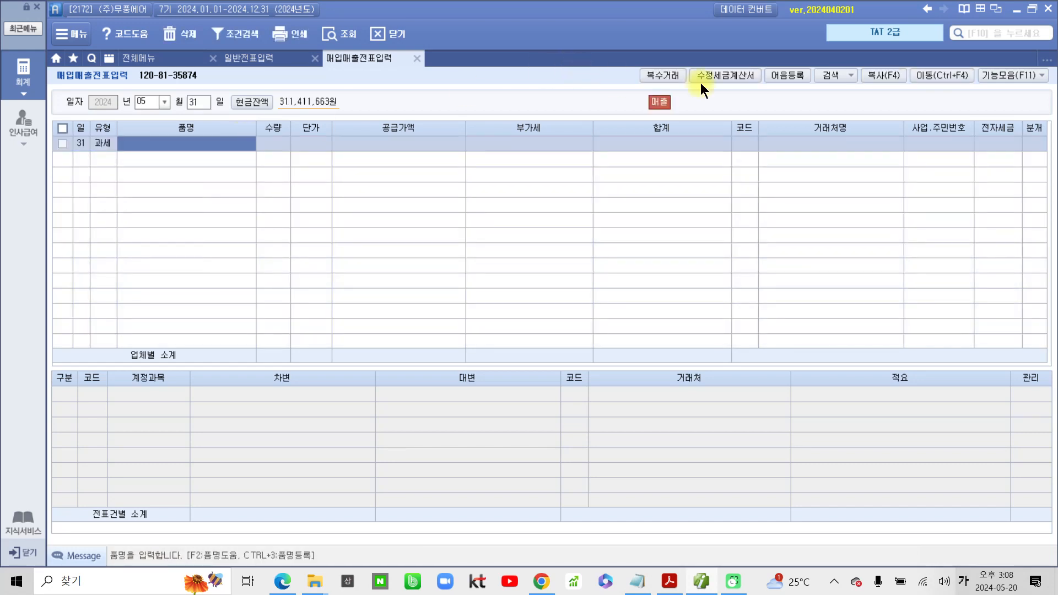
# Open the 복수거래 entry for the voucher and enter 무풍슬림AC as the first item name, consulting the PDF statement
pyautogui.click(656, 75)
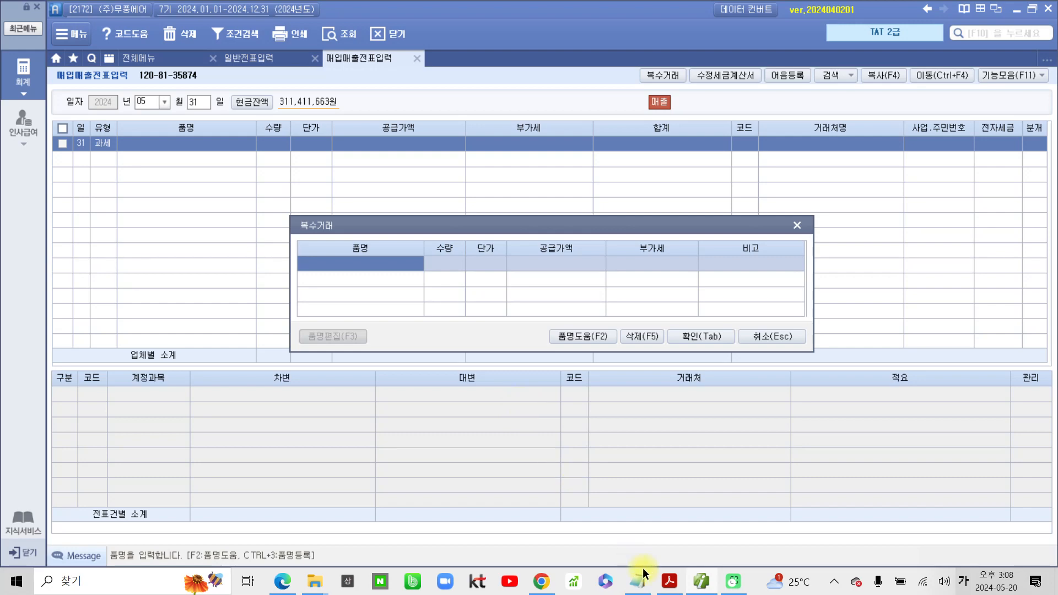
pyautogui.click(676, 582)
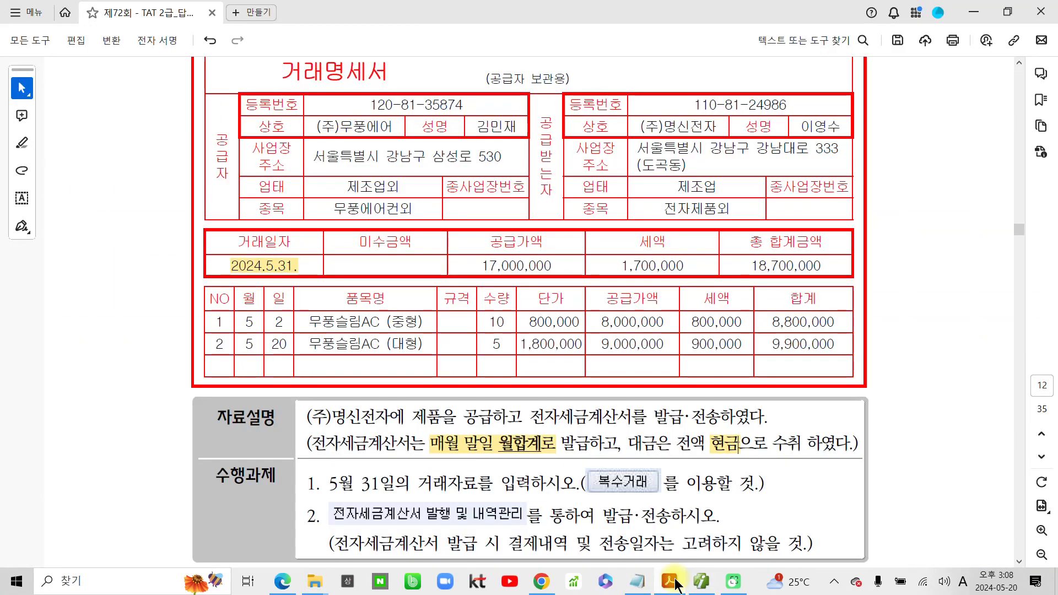
pyautogui.click(676, 583)
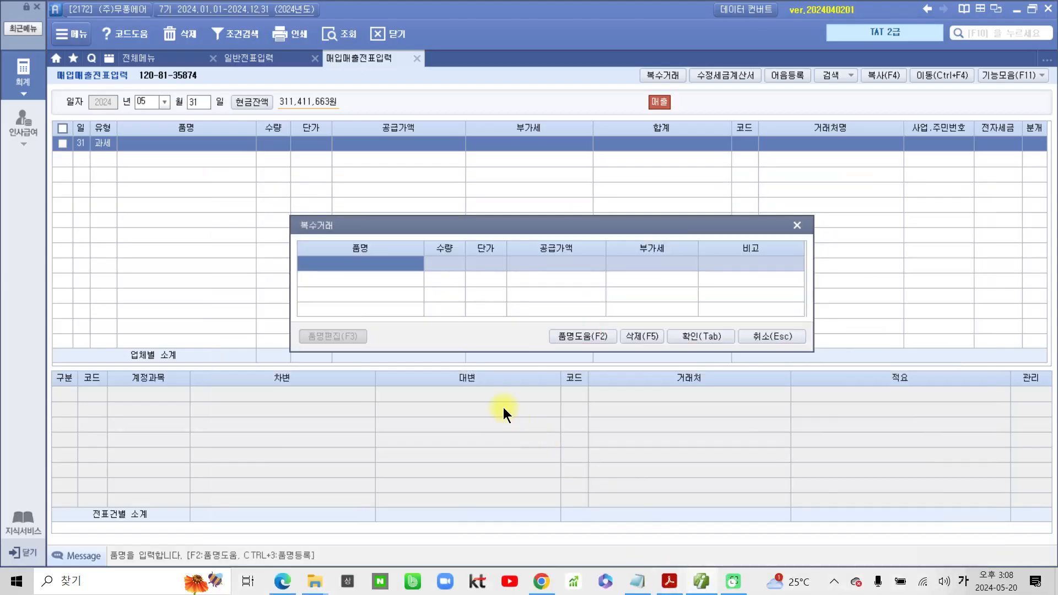
pyautogui.write('무섬')
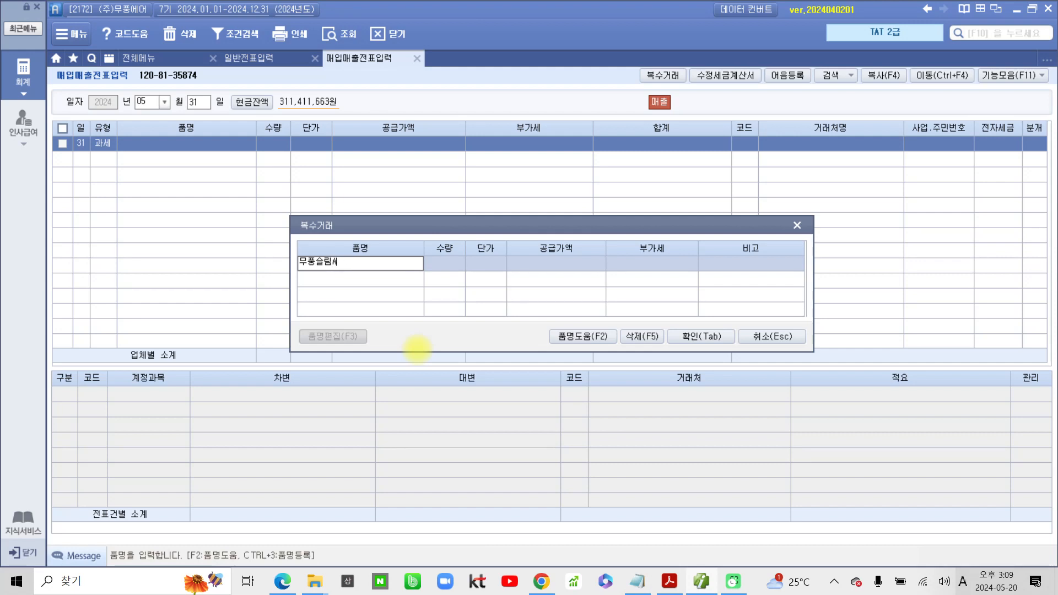
pyautogui.press('Return')
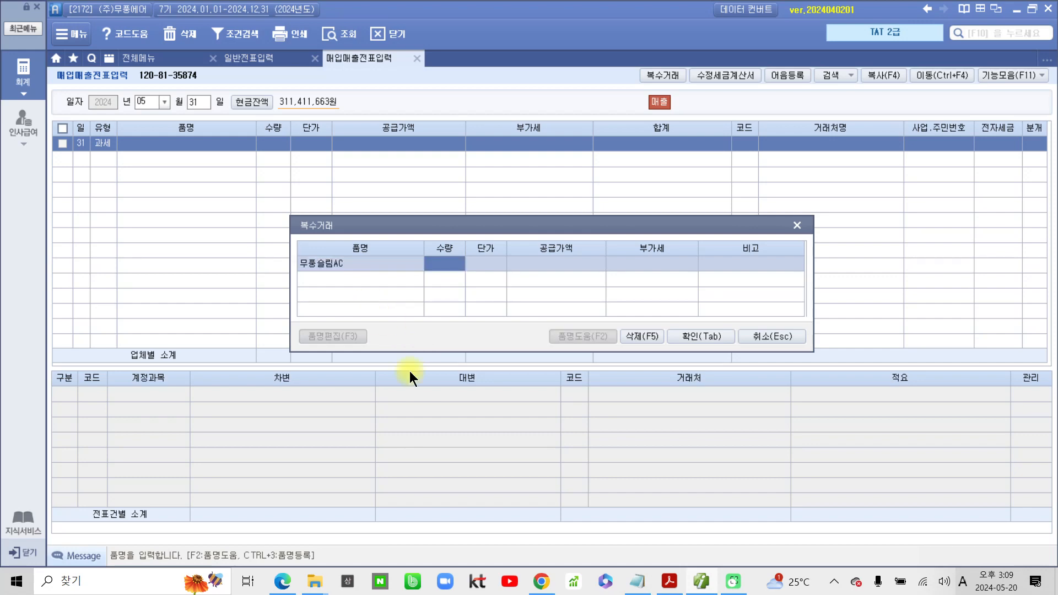
# Check the statement in the PDF and give the first 복수거래 item quantity 10 and unit price 800,000
pyautogui.click(671, 584)
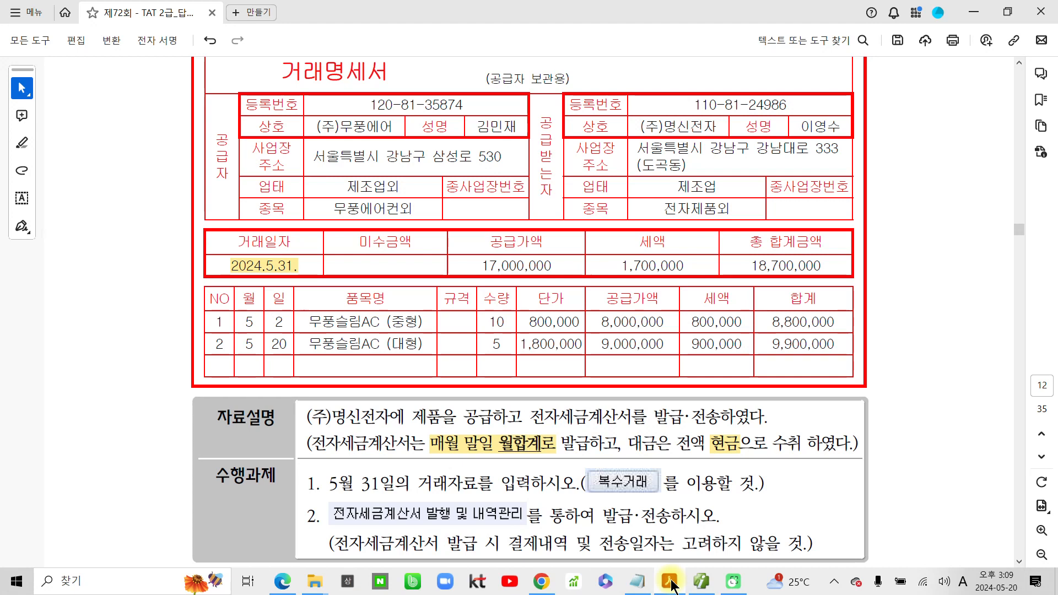
pyautogui.click(672, 582)
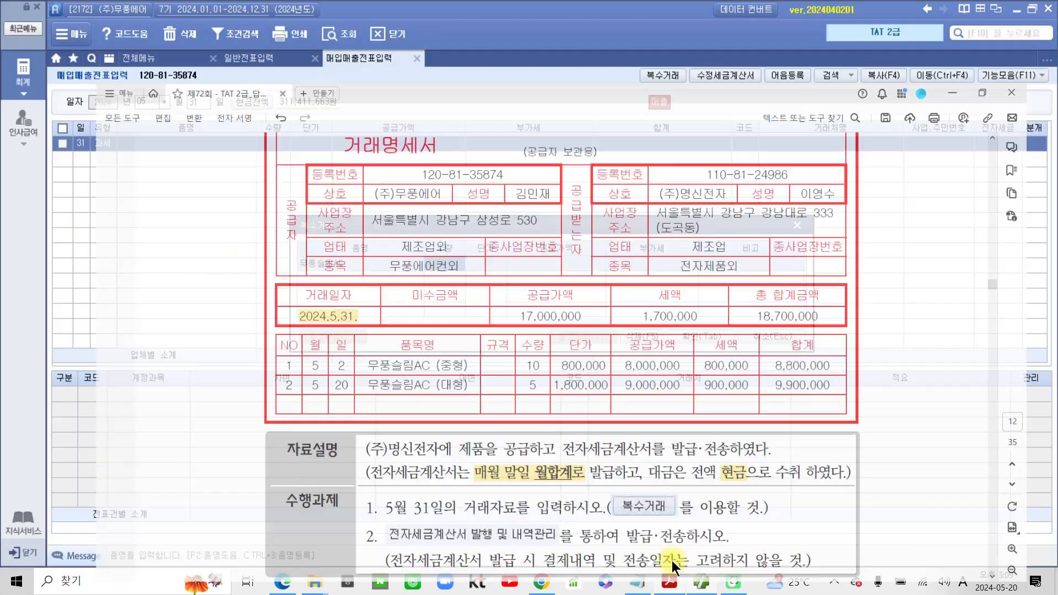
pyautogui.write('10')
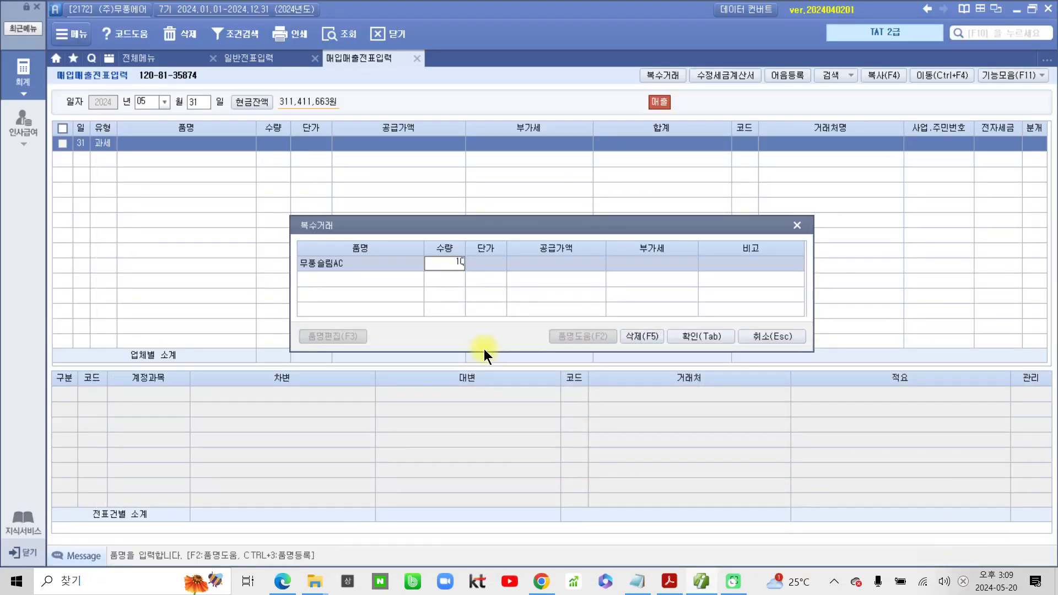
pyautogui.press('Return')
pyautogui.write('800')
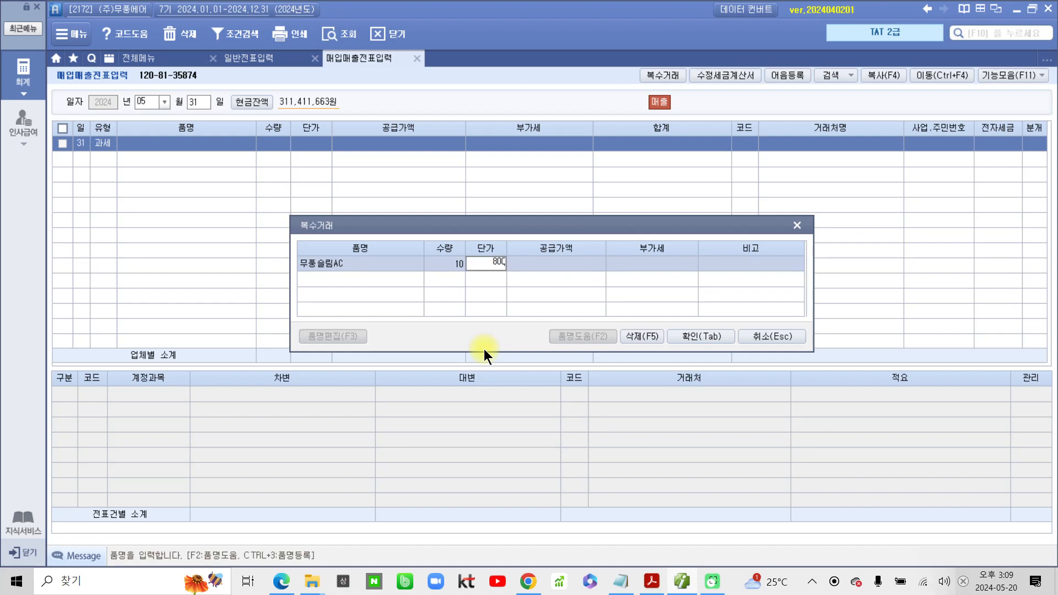
pyautogui.write(',000')
pyautogui.press('Return')
pyautogui.press('Return')
pyautogui.press('Return')
pyautogui.press('Return')
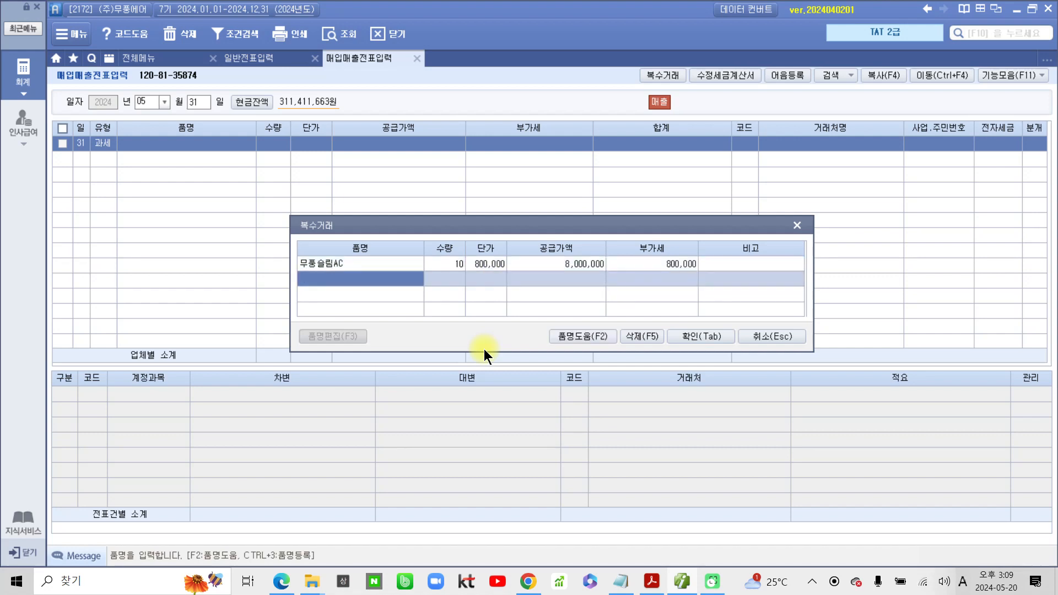
# Copy the first item's name to the second row and extend it to "무풍슬림AC (대형)"
pyautogui.click(368, 269)
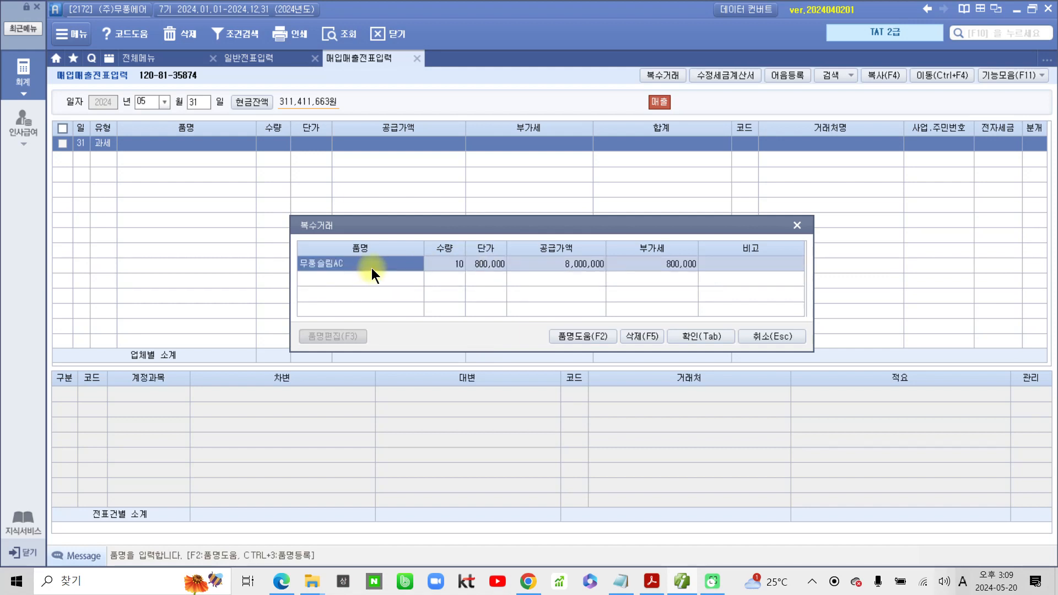
pyautogui.click(371, 281)
pyautogui.write('무풍슬림AC')
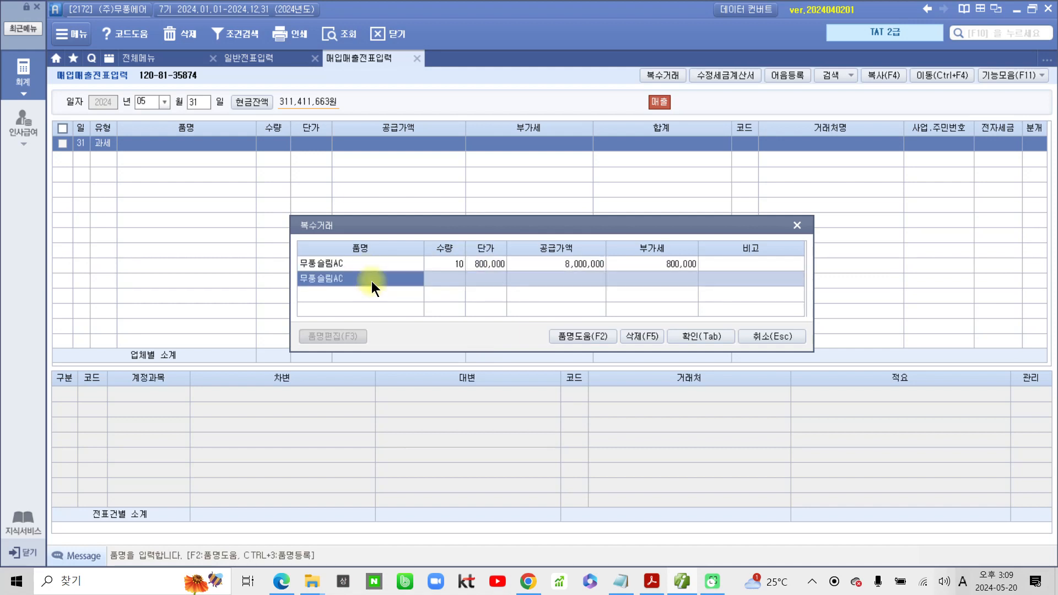
pyautogui.click(372, 280)
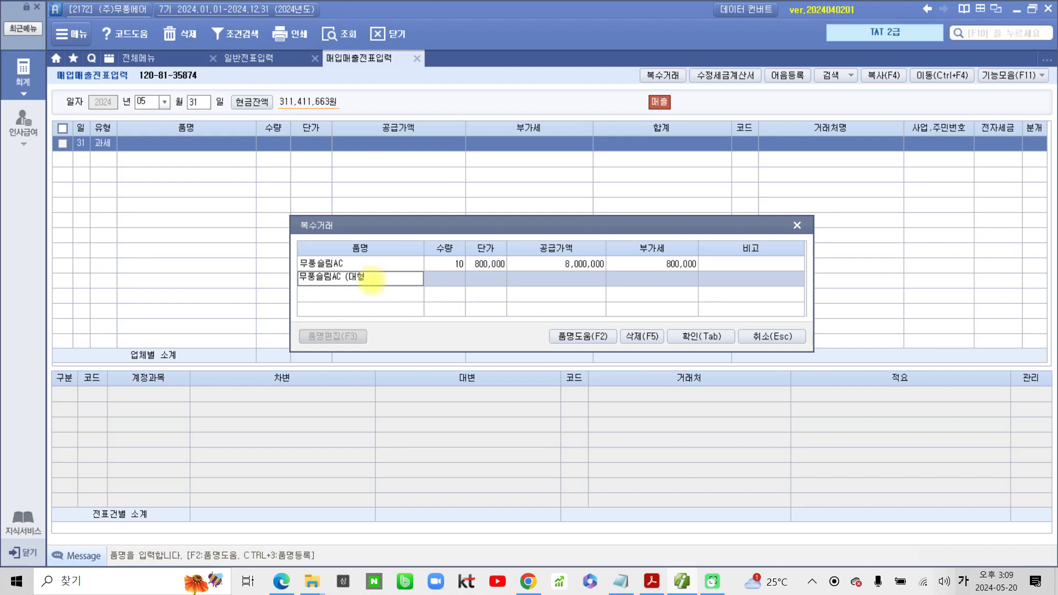
pyautogui.press('Return')
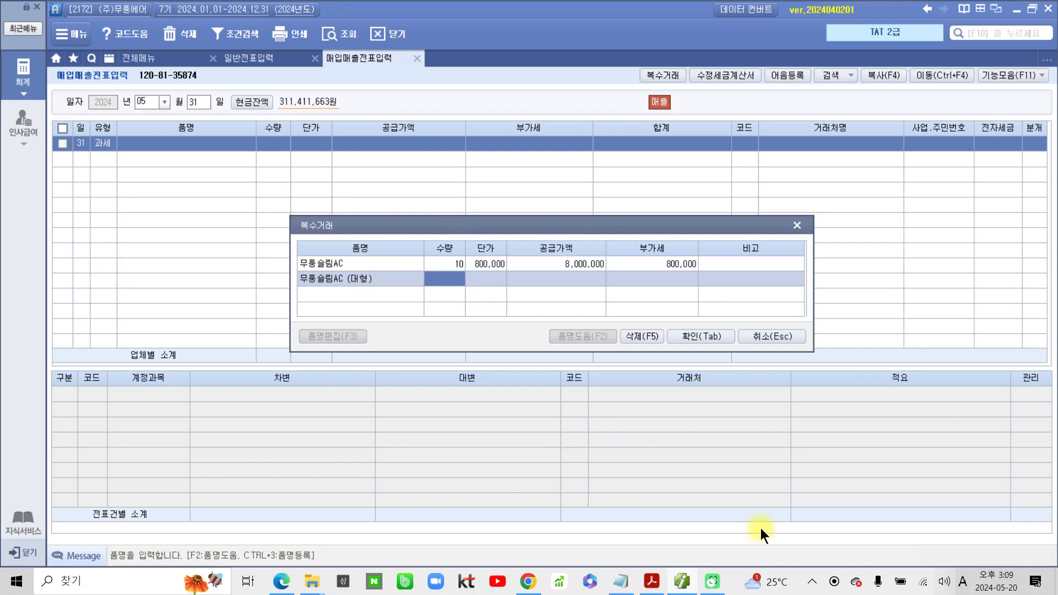
# Give the 대형 item quantity 5 and unit price 1,800,000 as in the PDF statement, and confirm the 복수거래 entry
pyautogui.click(682, 580)
pyautogui.click(683, 581)
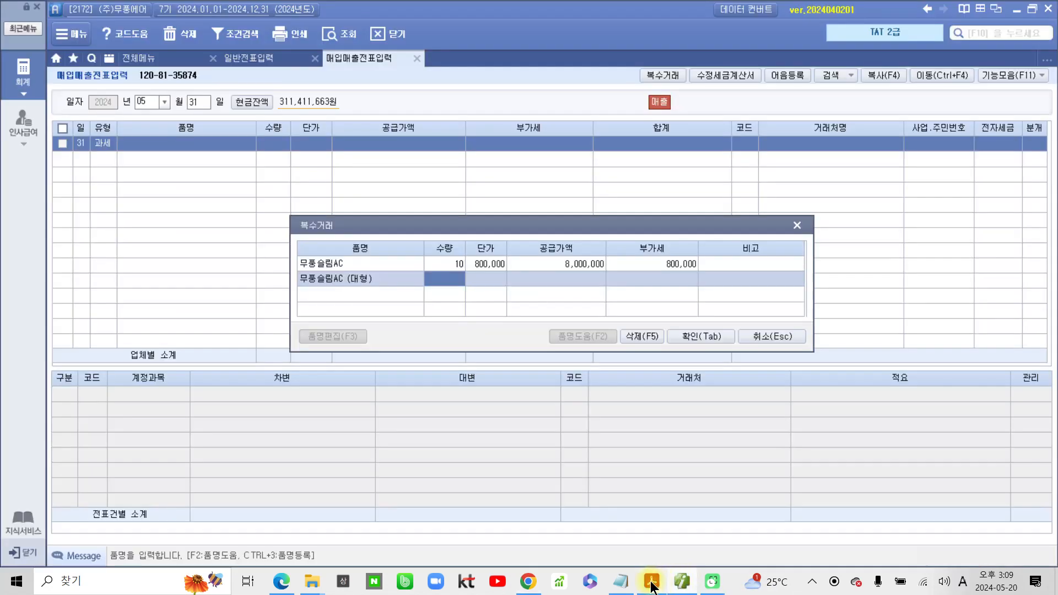
pyautogui.click(651, 583)
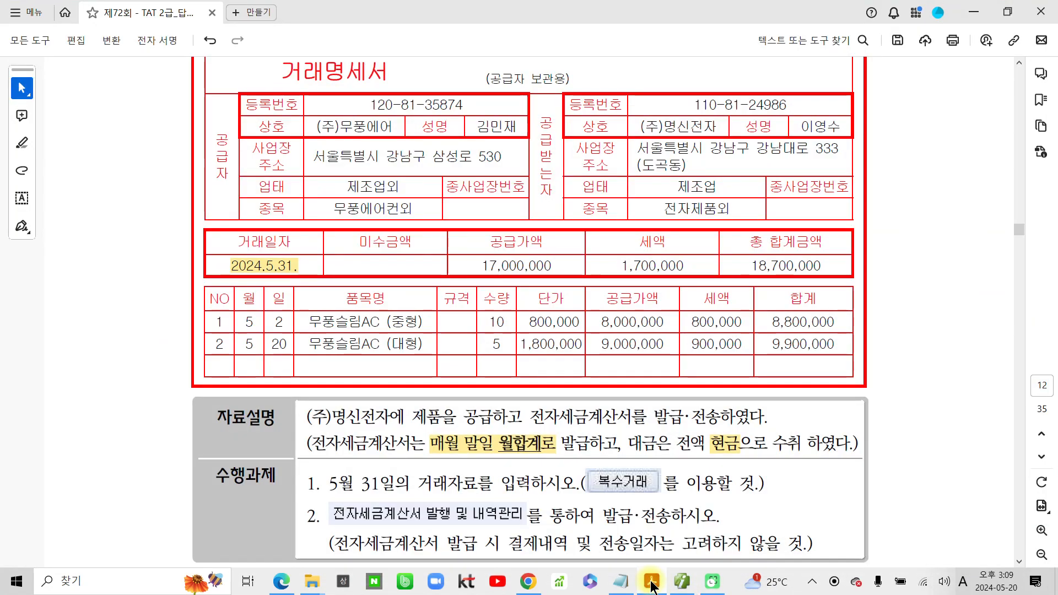
pyautogui.click(651, 583)
pyautogui.write('5')
pyautogui.press('Return')
pyautogui.write('1,800,000')
pyautogui.press('Return')
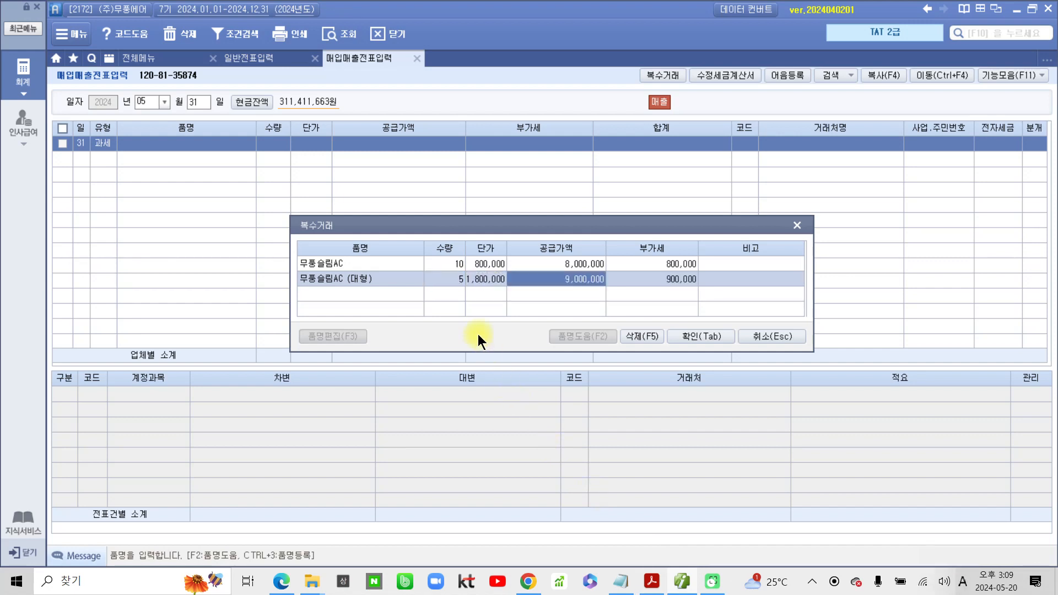
pyautogui.click(673, 333)
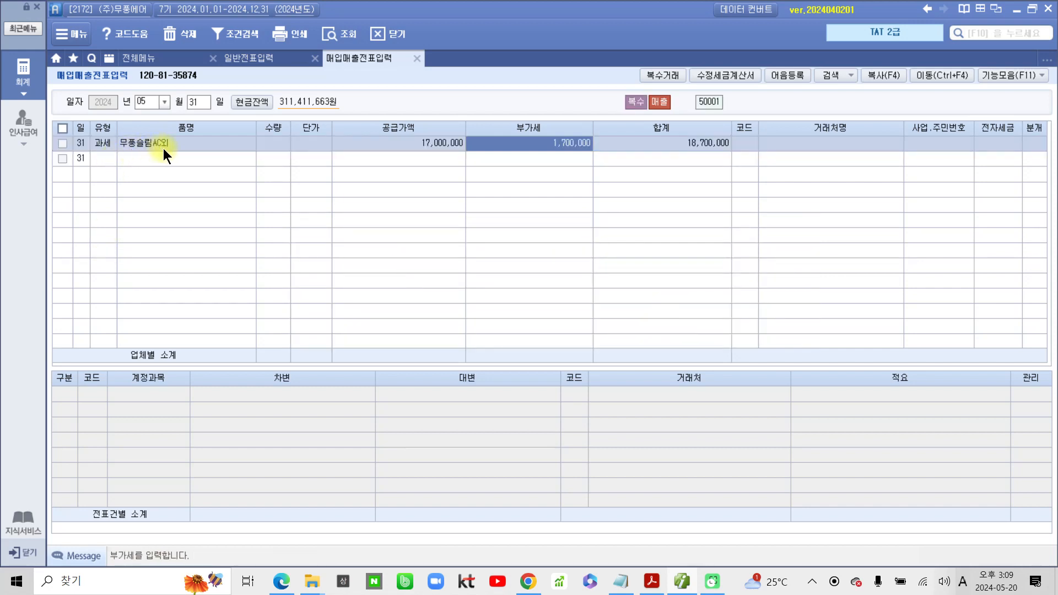
# Check the buyer in the PDF statement and set the May 31 voucher's 거래처 to (주)명신전자
pyautogui.click(742, 144)
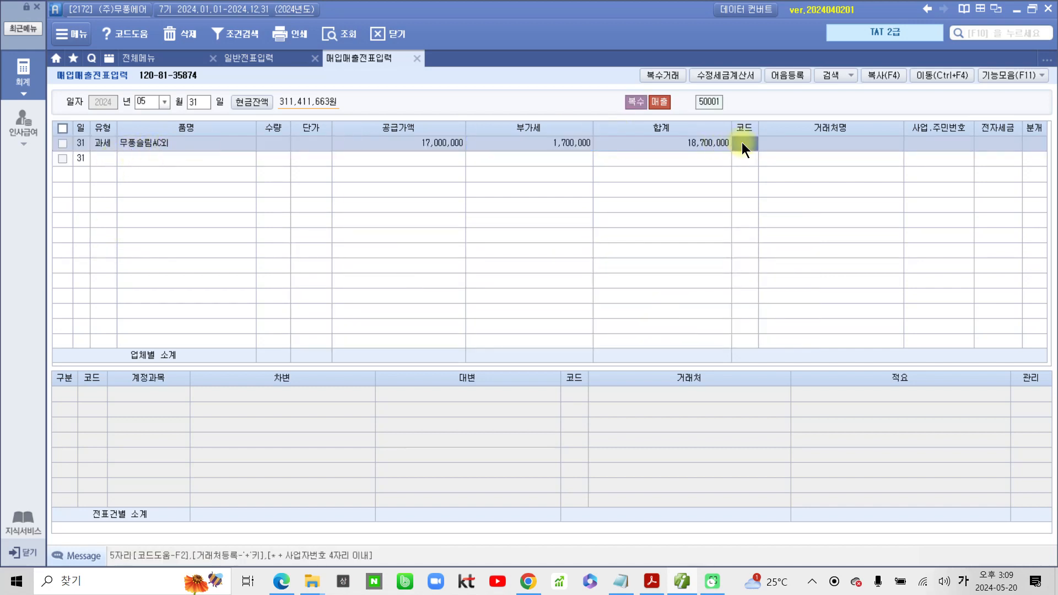
pyautogui.click(658, 588)
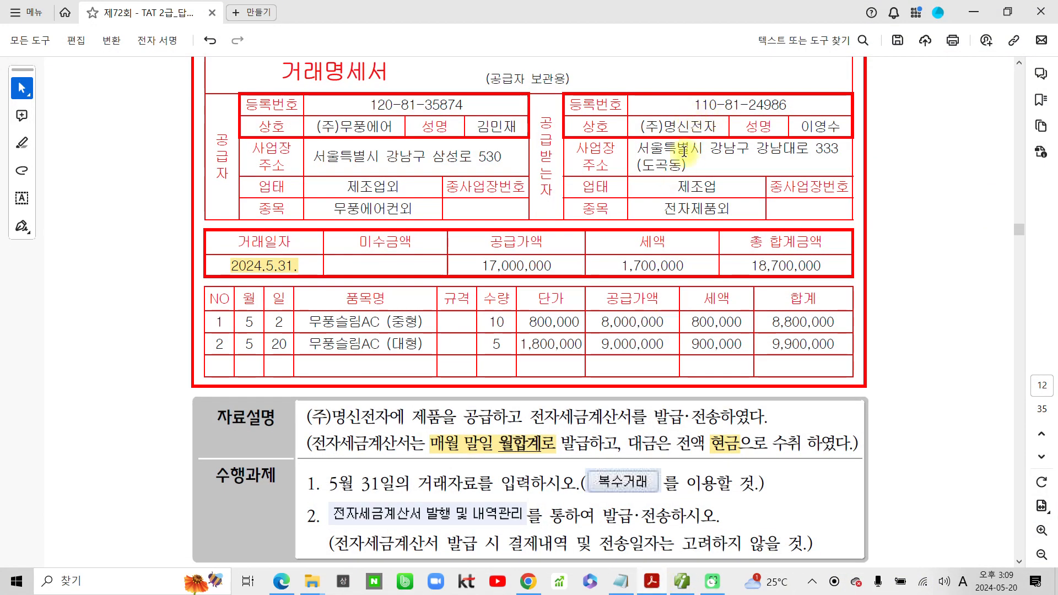
pyautogui.click(651, 582)
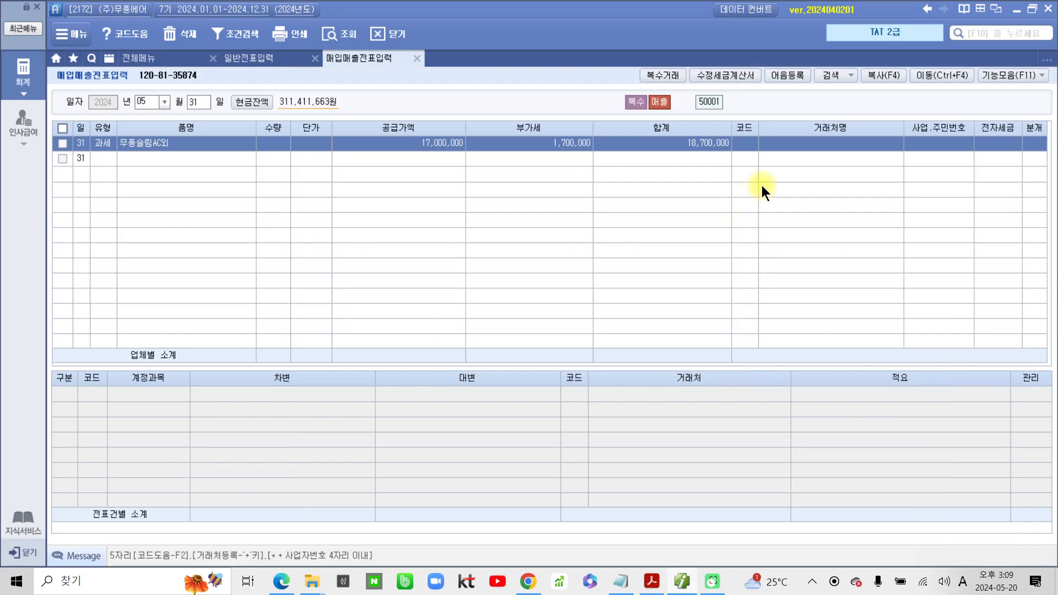
pyautogui.click(753, 147)
pyautogui.write('명ㅅ')
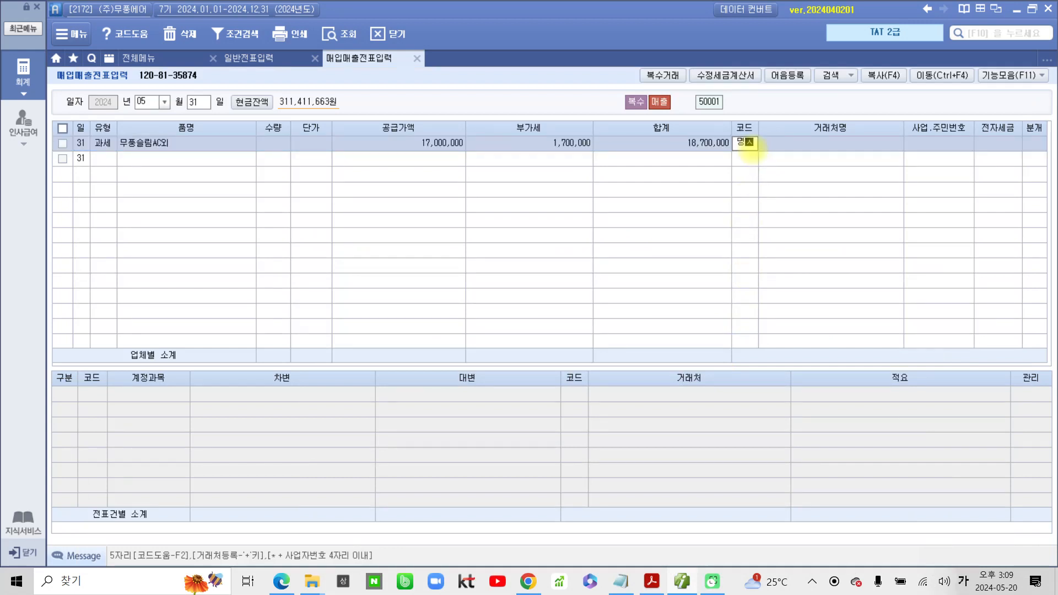
pyautogui.press('Return')
pyautogui.press('Return')
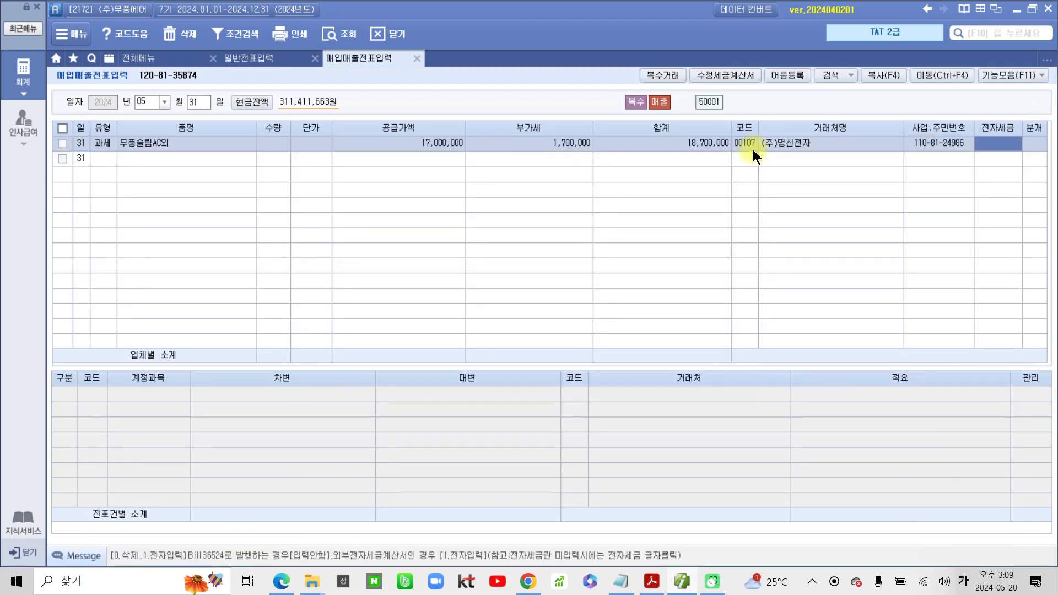
# Set the 분개 type of the (주)명신전자 sales voucher to 1 (현금)
pyautogui.click(1027, 144)
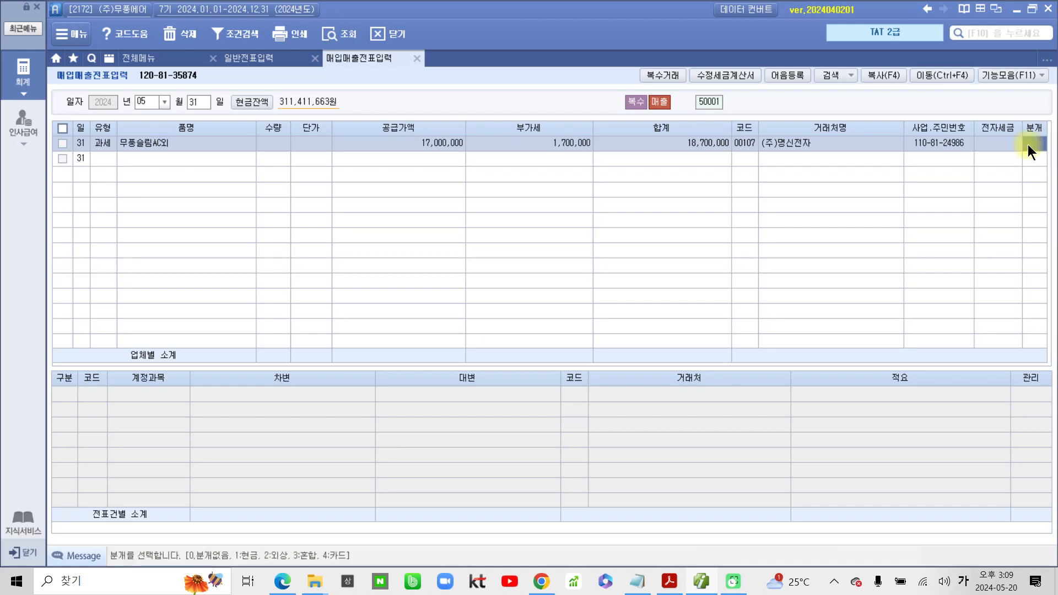
pyautogui.write('1')
pyautogui.press('Return')
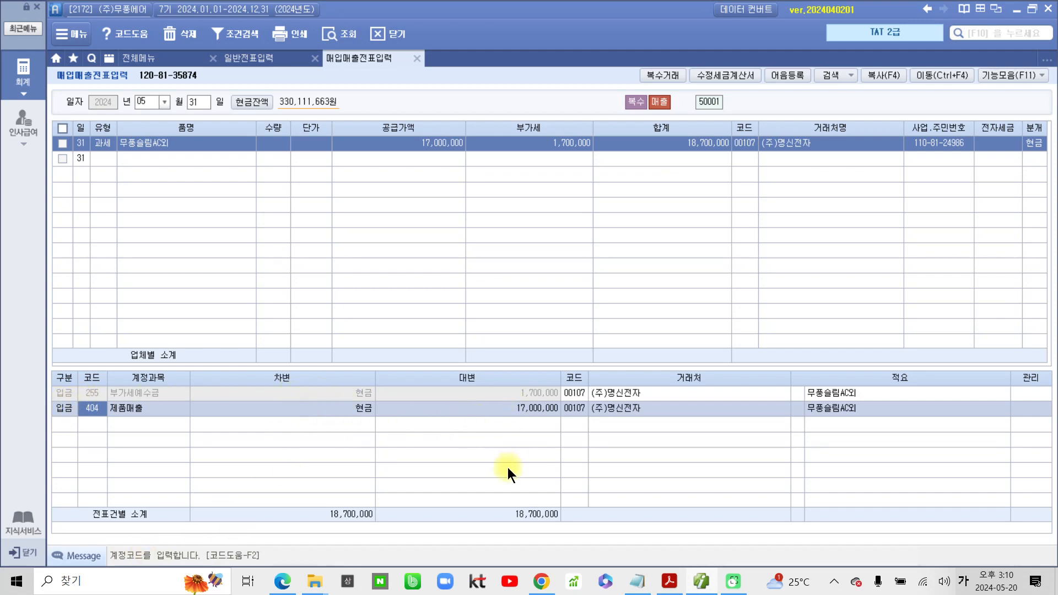
# Open 전자세금계산서 발행 및 내역관리, consult the PDF task, and query sales invoices from 05-31 to 05-31 for all 거래처
pyautogui.click(23, 75)
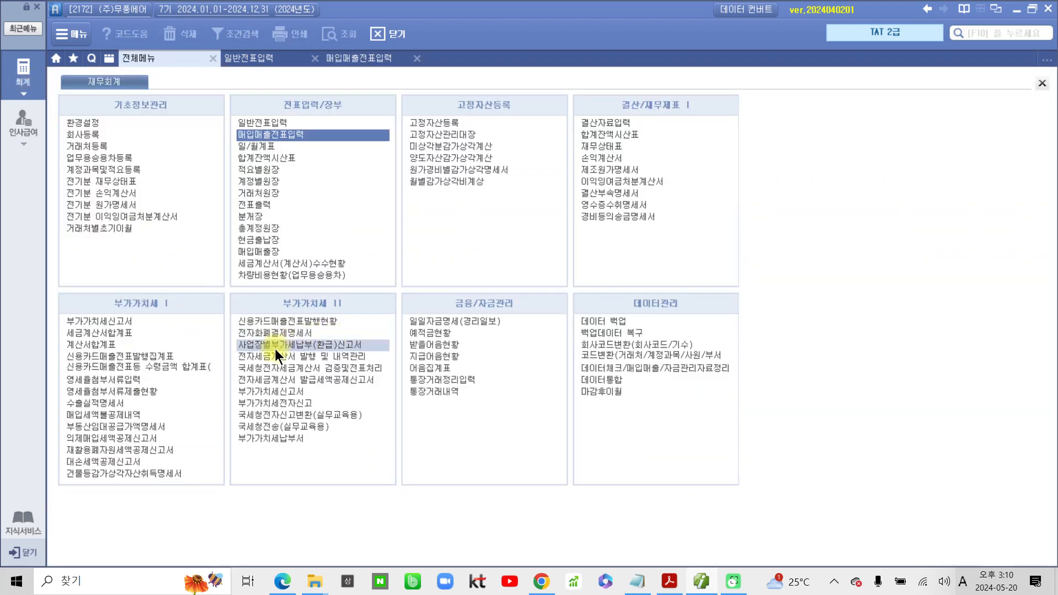
pyautogui.click(313, 355)
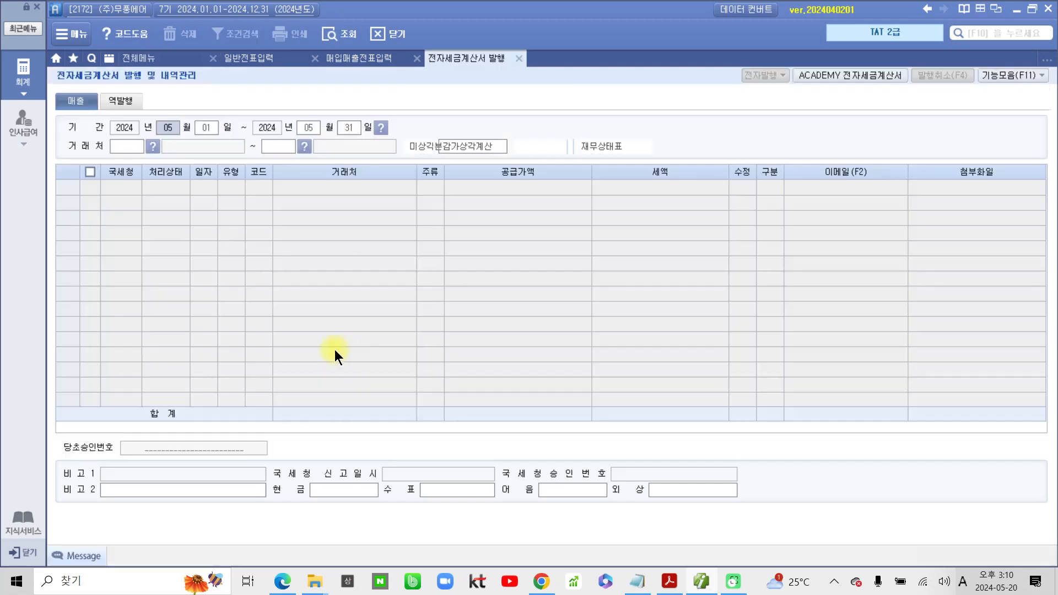
pyautogui.click(669, 582)
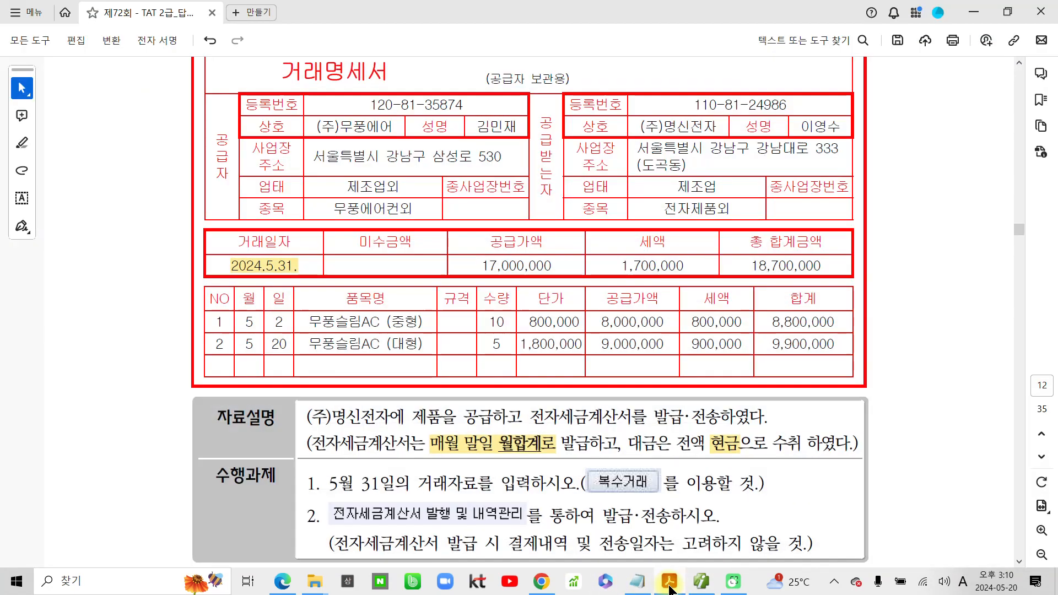
pyautogui.click(665, 577)
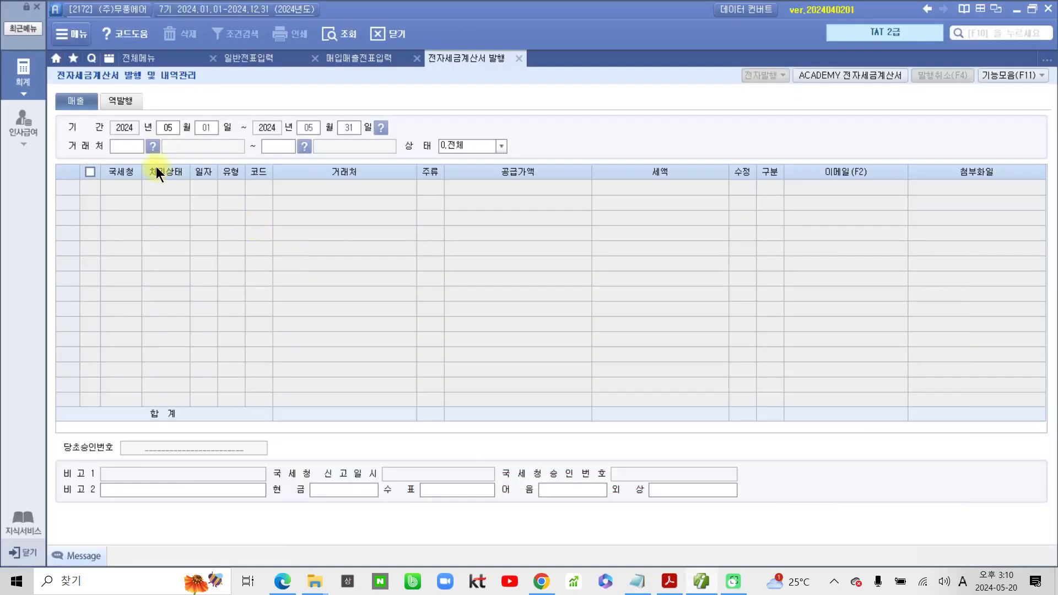
pyautogui.write('31')
pyautogui.press('Return')
pyautogui.press('Return')
pyautogui.press('Return')
pyautogui.press('Return')
pyautogui.press('Return')
pyautogui.press('Return')
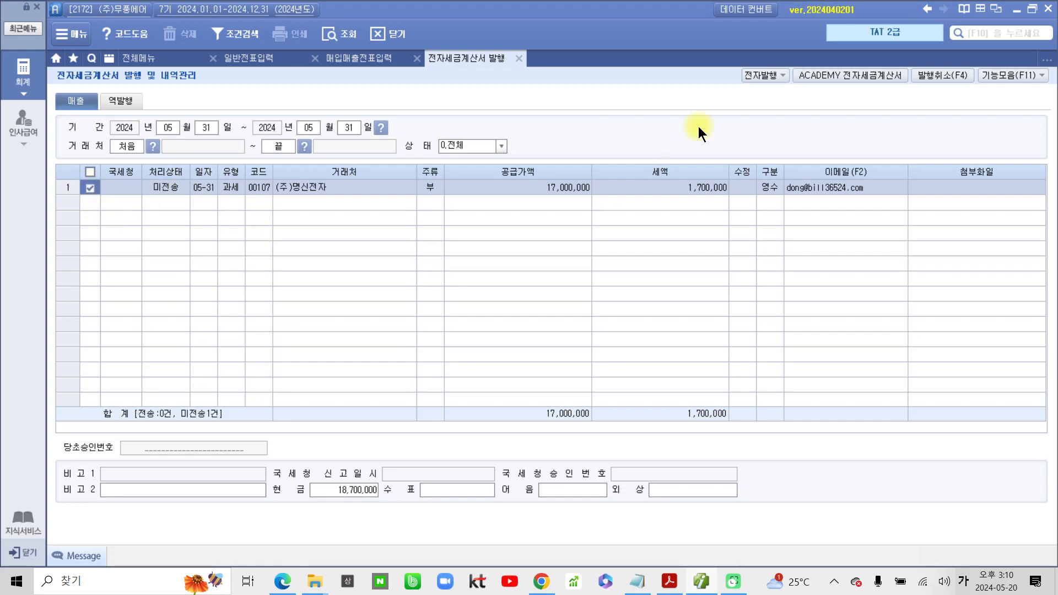
# Issue the 미전송 invoice for (주)명신전자 through 전자발행, accepting the prefilled login and confirming the issue
pyautogui.click(746, 75)
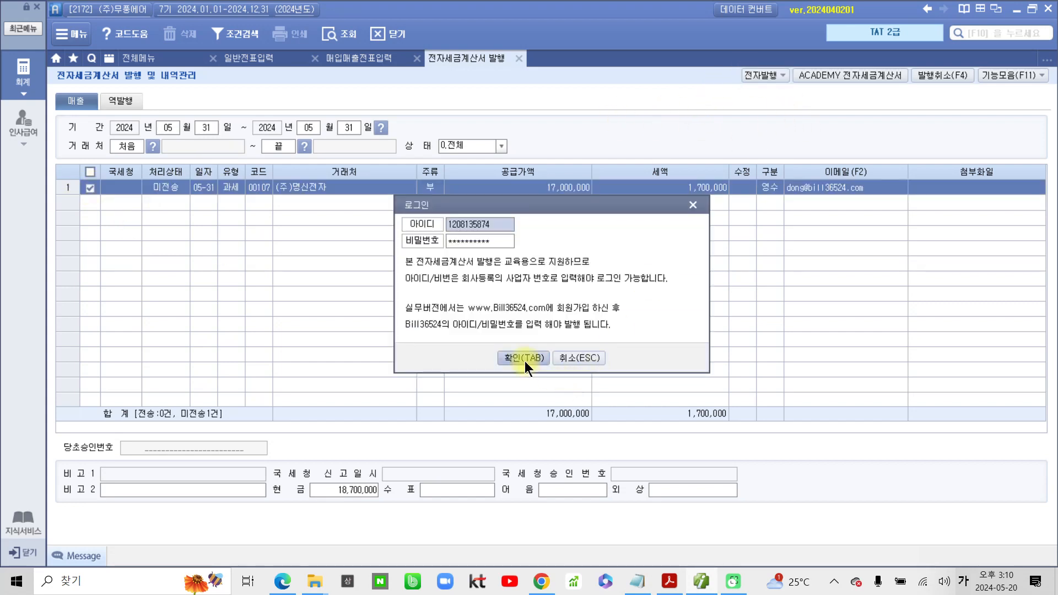
pyautogui.click(524, 358)
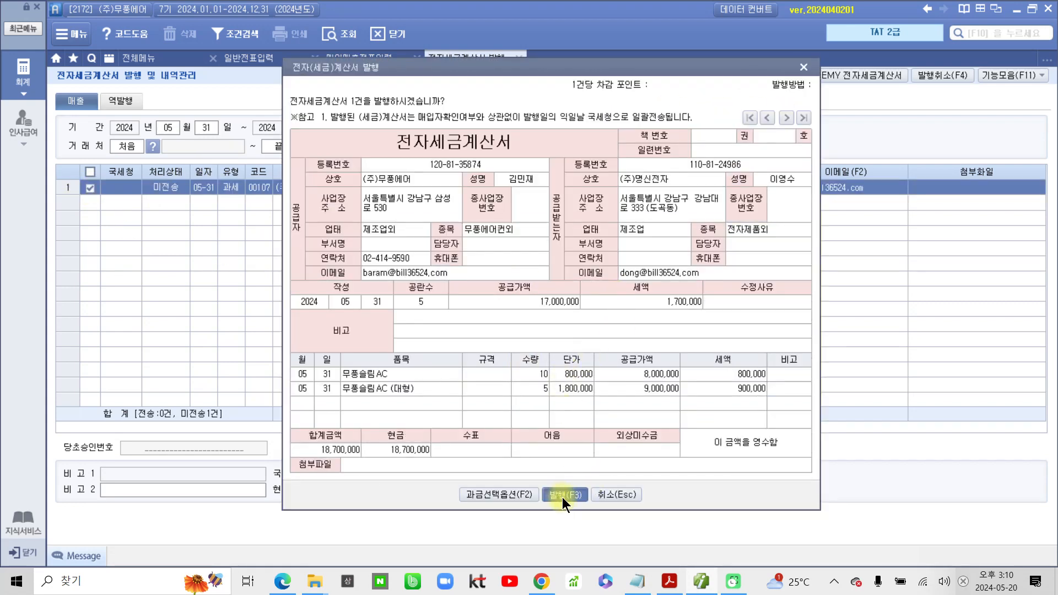
pyautogui.click(561, 496)
pyautogui.click(527, 323)
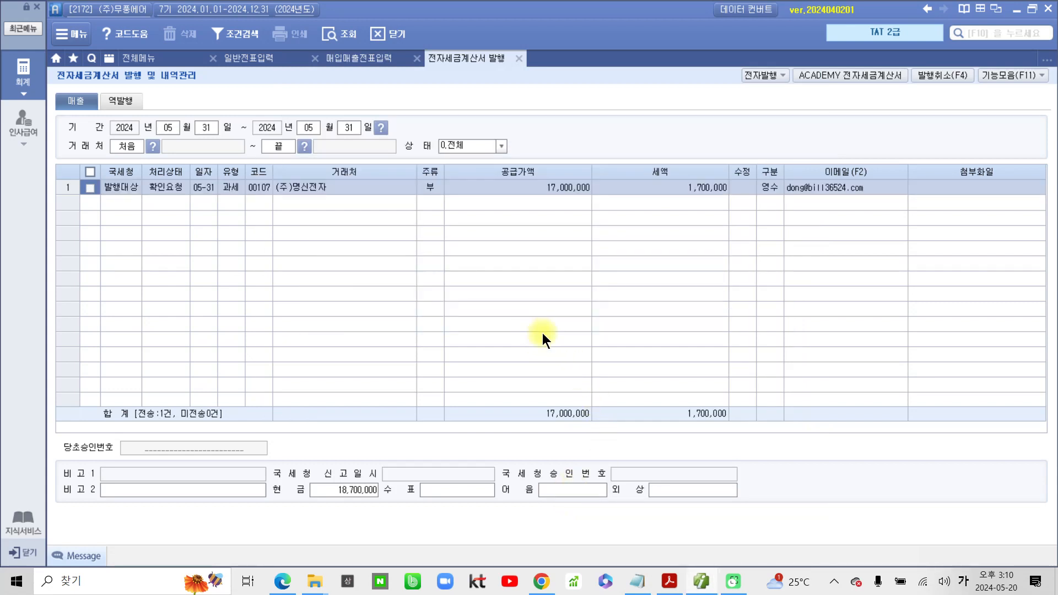
# Log in to ACADEMY 전자세금계산서 with the prefilled account, list the 미전송 sales invoices, issue the (주)명신전자 invoice and close the site
pyautogui.click(858, 77)
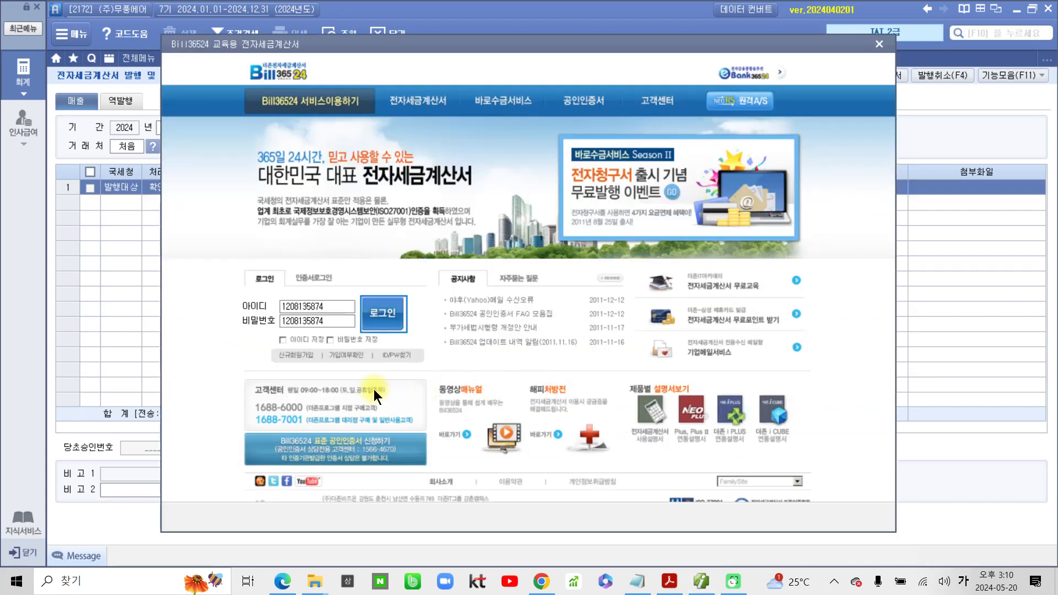
pyautogui.click(382, 312)
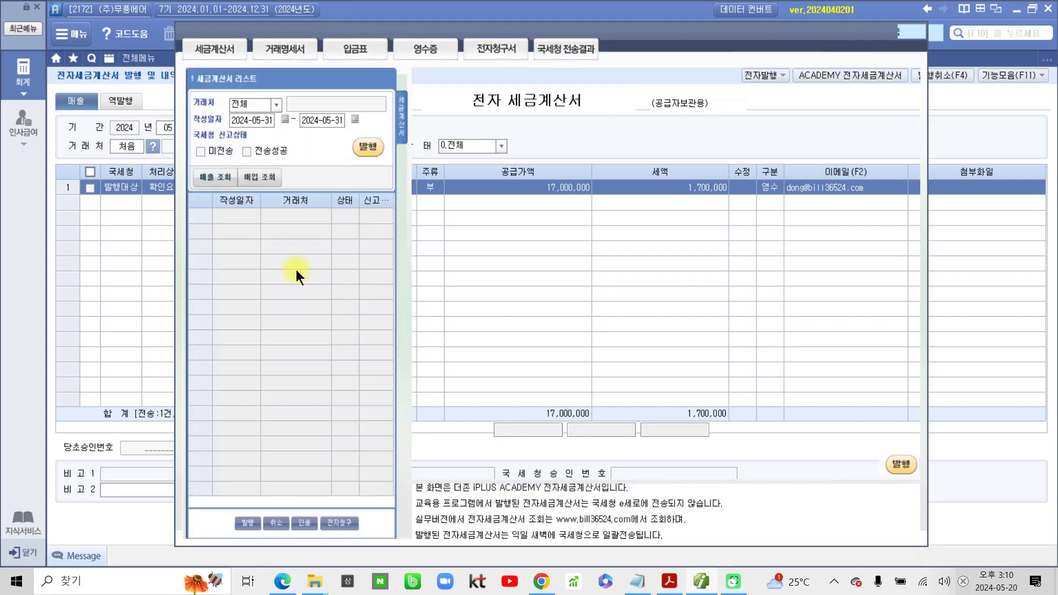
pyautogui.click(207, 153)
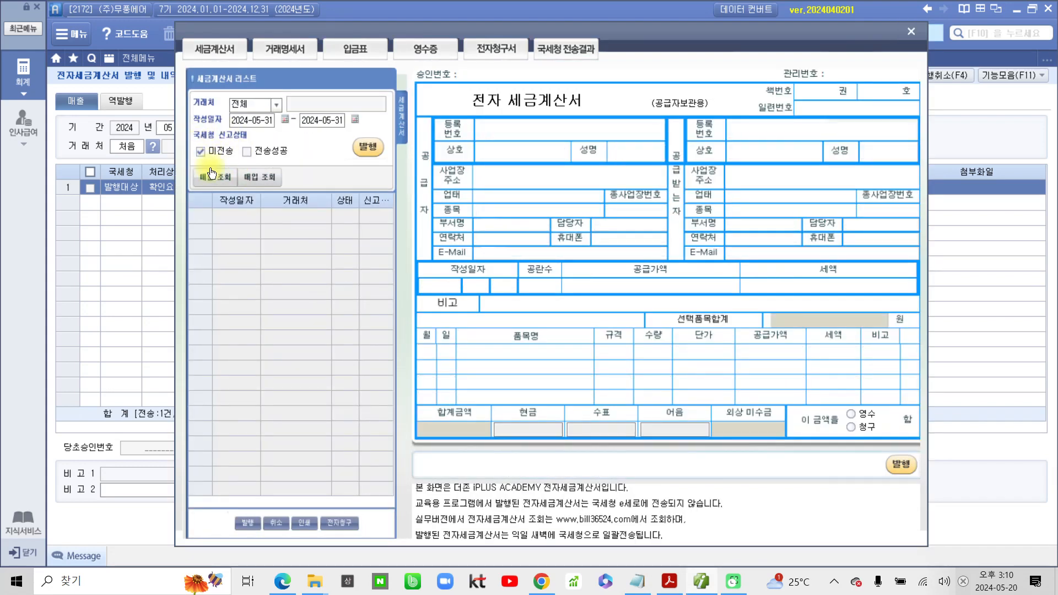
pyautogui.click(211, 176)
pyautogui.click(369, 147)
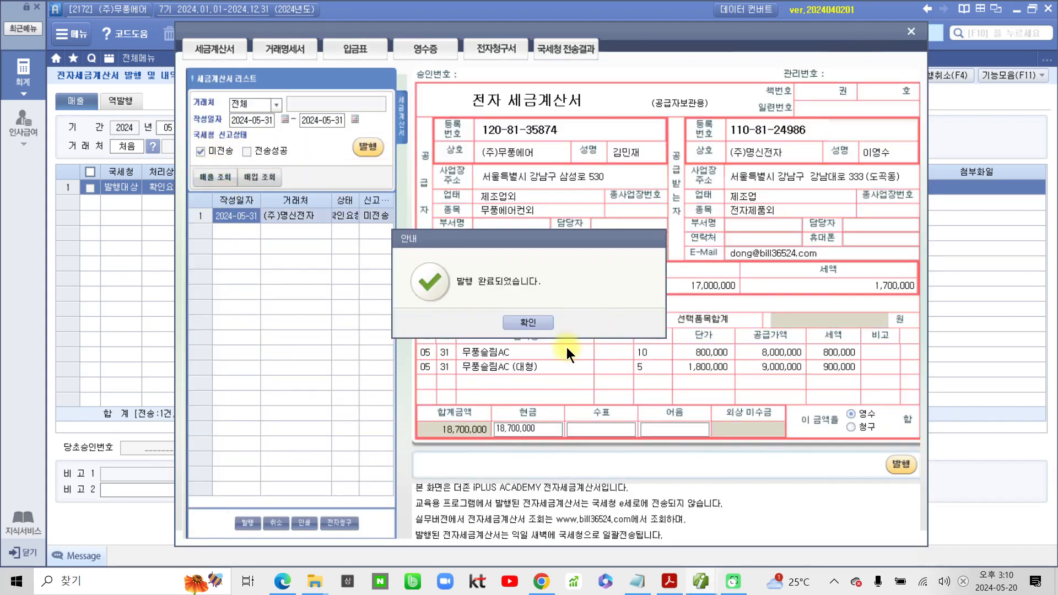
pyautogui.click(527, 323)
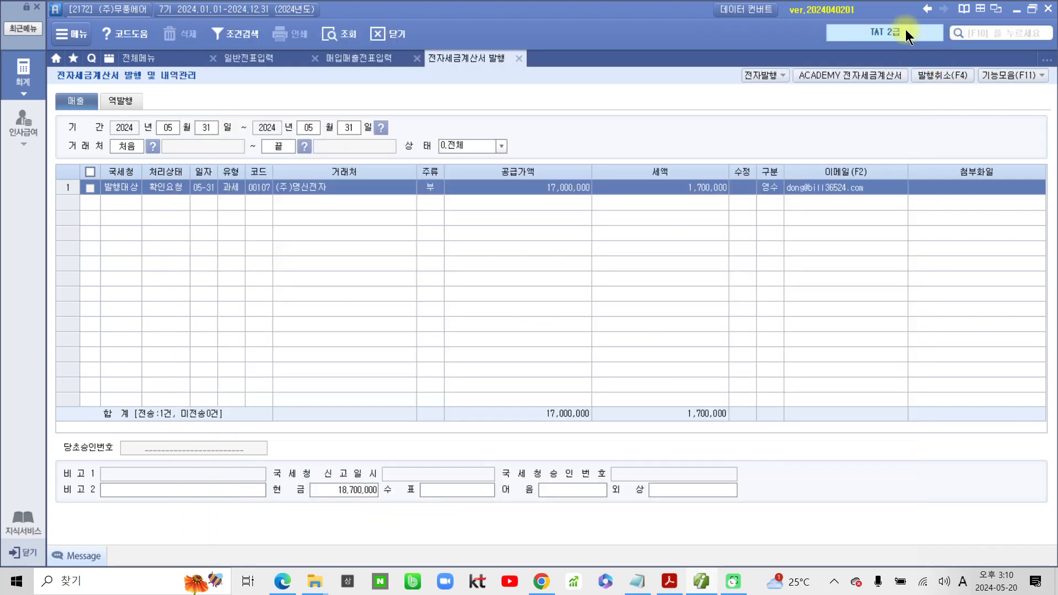
pyautogui.click(906, 30)
# Close the 전자세금계산서 발행 screen and reload the May 31 vouchers in 매입매출전표입력 to check the 전자세금 status
pyautogui.click(521, 60)
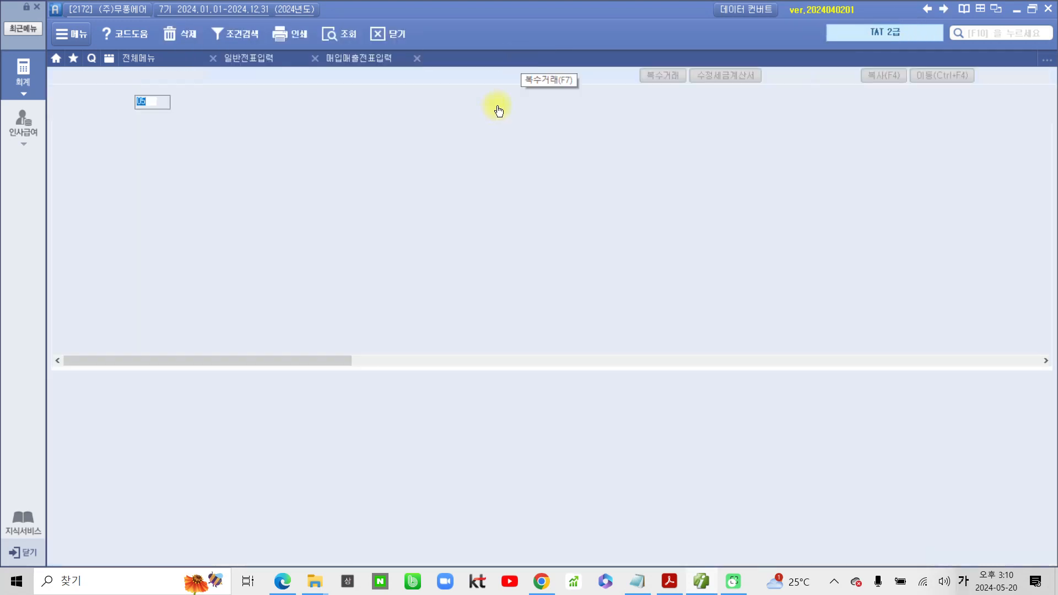
pyautogui.click(341, 33)
pyautogui.click(1034, 144)
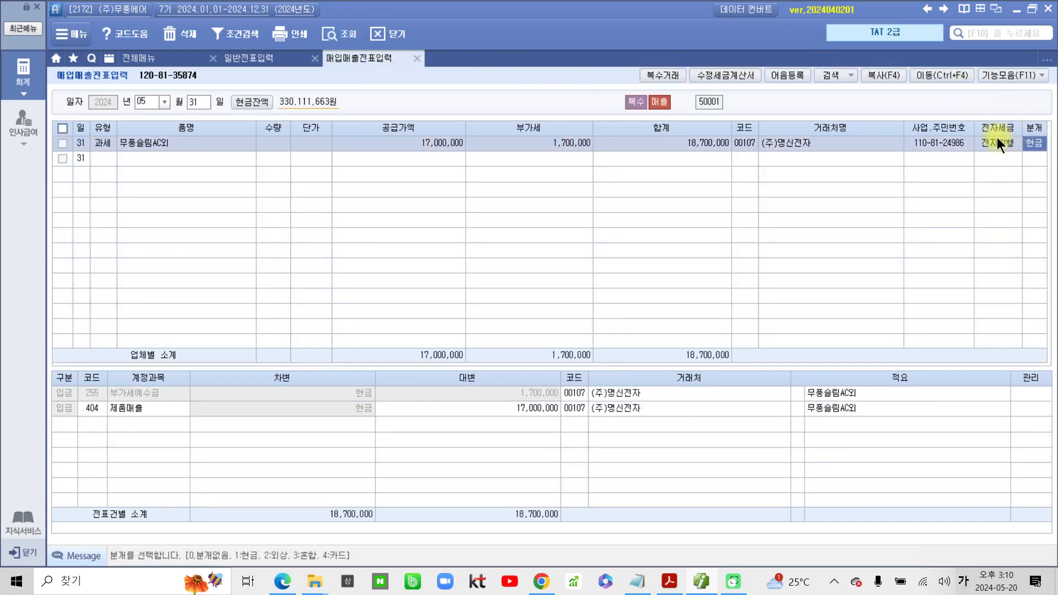
# In the PDF's solution for the May 31 voucher, highlight 11.과세 and 1.현금
pyautogui.click(669, 582)
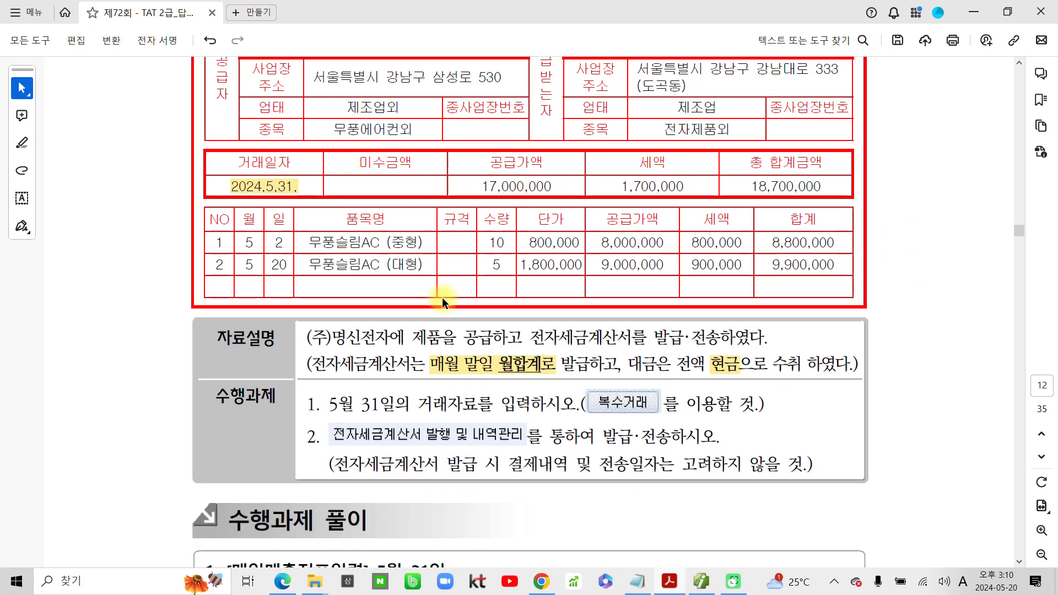
pyautogui.scroll(-4, 552, 328)
pyautogui.scroll(-2, 550, 322)
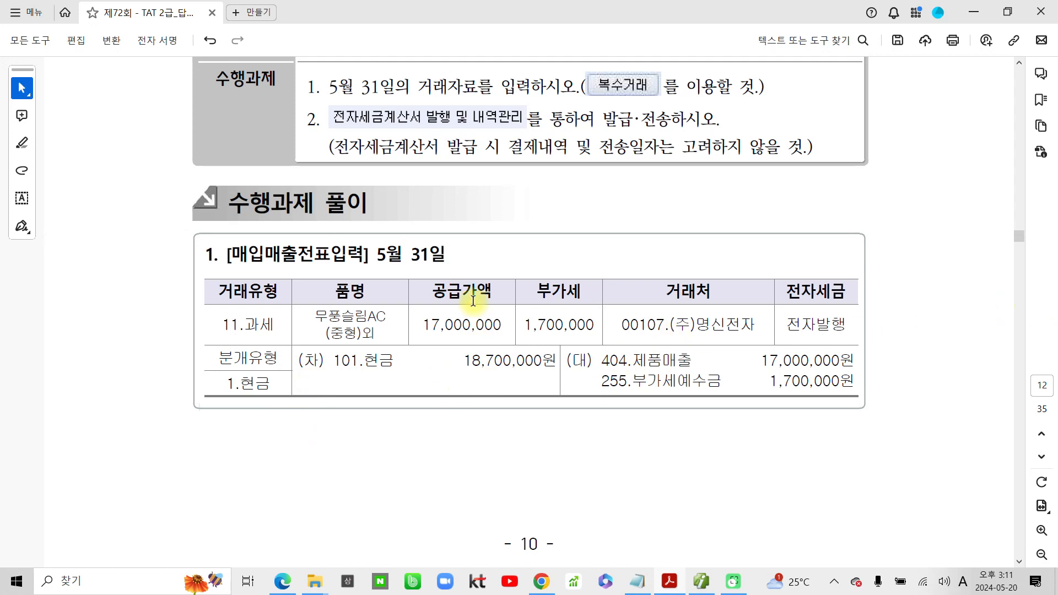
pyautogui.moveTo(269, 327); pyautogui.dragTo(223, 326)
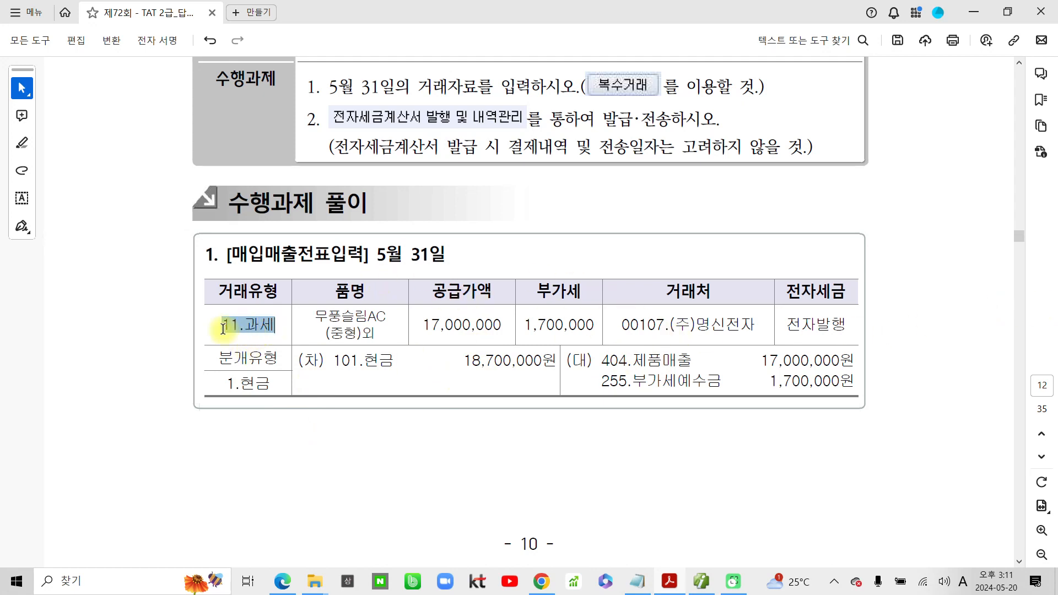
pyautogui.click(270, 353)
pyautogui.moveTo(271, 383); pyautogui.dragTo(226, 385)
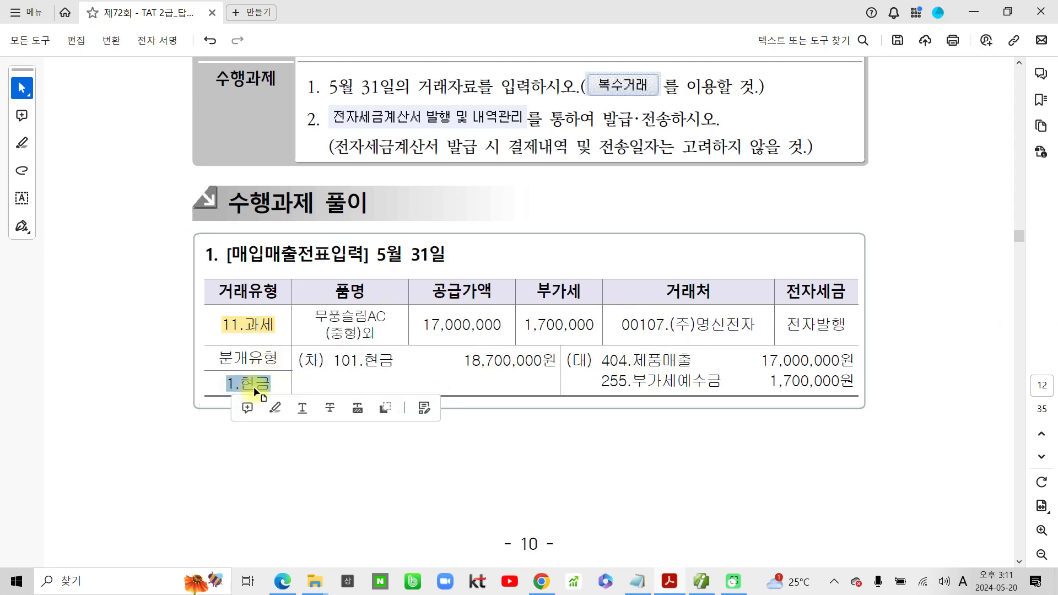
pyautogui.click(275, 409)
# Review the invoice-issuing instructions in the PDF and highlight 수정전자세금계산서 in the heading of exercise 2
pyautogui.scroll(-10, 327, 395)
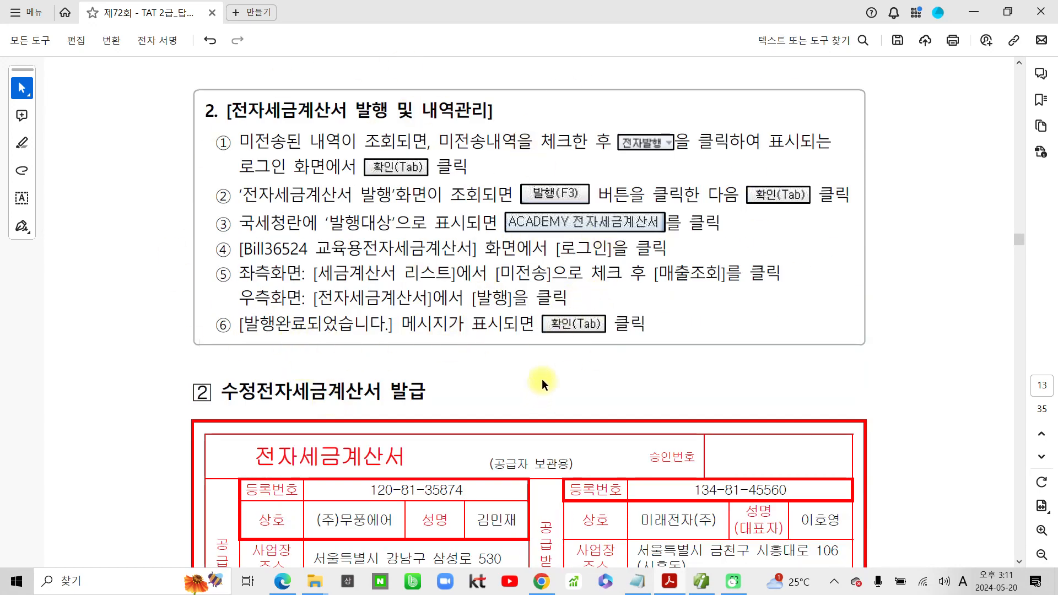
pyautogui.scroll(-4, 544, 378)
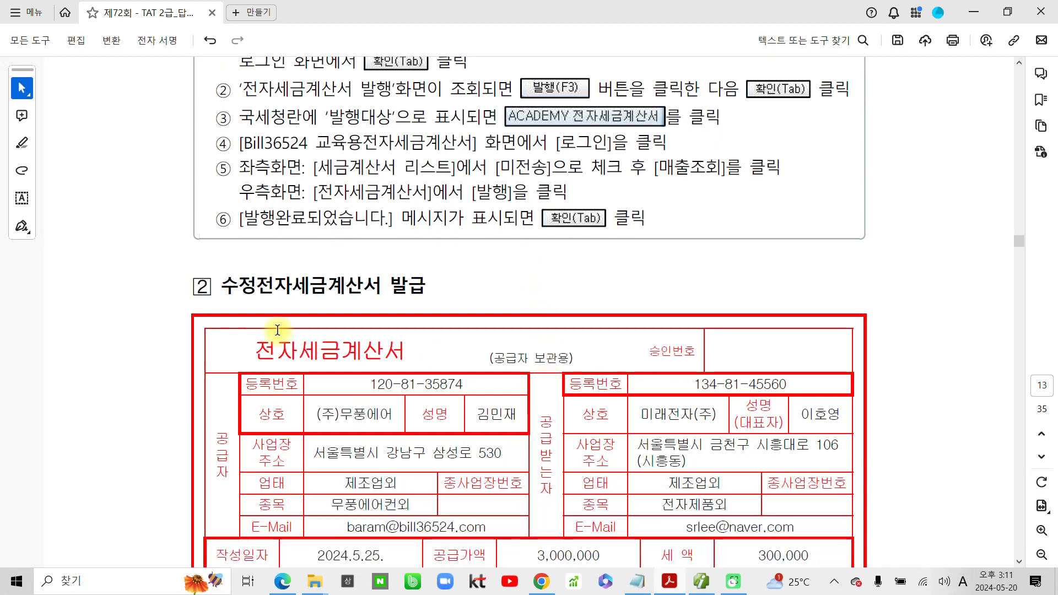
pyautogui.moveTo(226, 287); pyautogui.dragTo(387, 273)
pyautogui.click(435, 291)
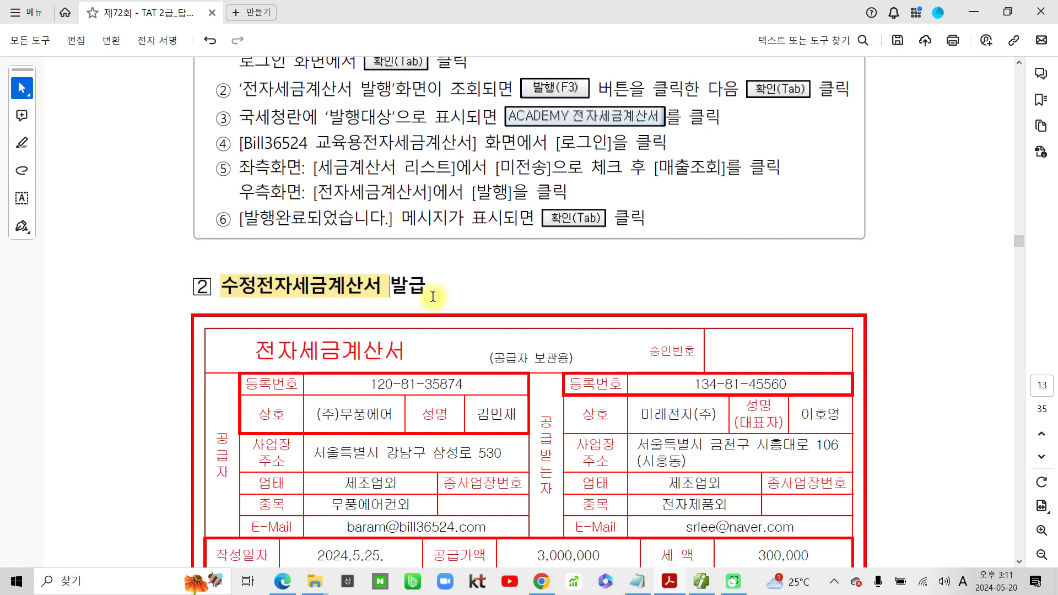
# Highlight 계약금 10% in the first item of the 자료설명 for the 수정전자세금계산서 exercise
pyautogui.scroll(-8, 408, 368)
pyautogui.scroll(-10, 408, 368)
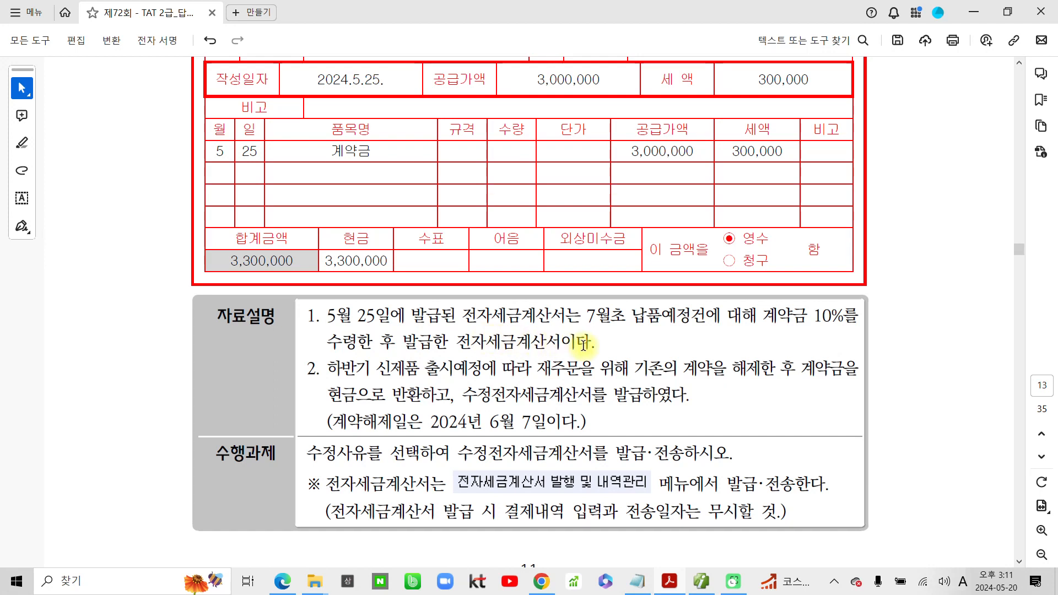
pyautogui.moveTo(763, 317); pyautogui.dragTo(842, 317)
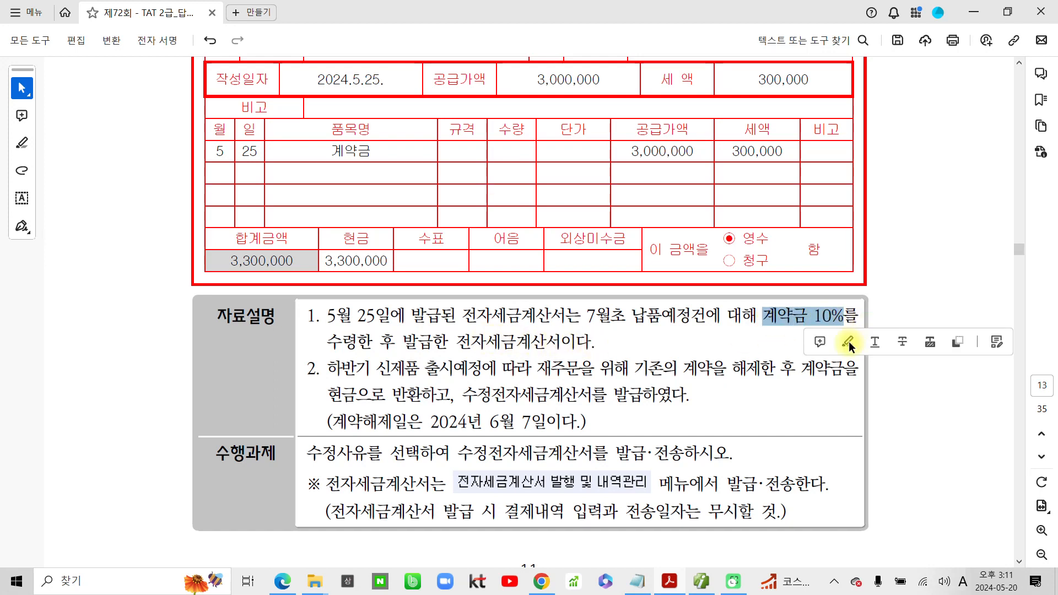
pyautogui.click(848, 341)
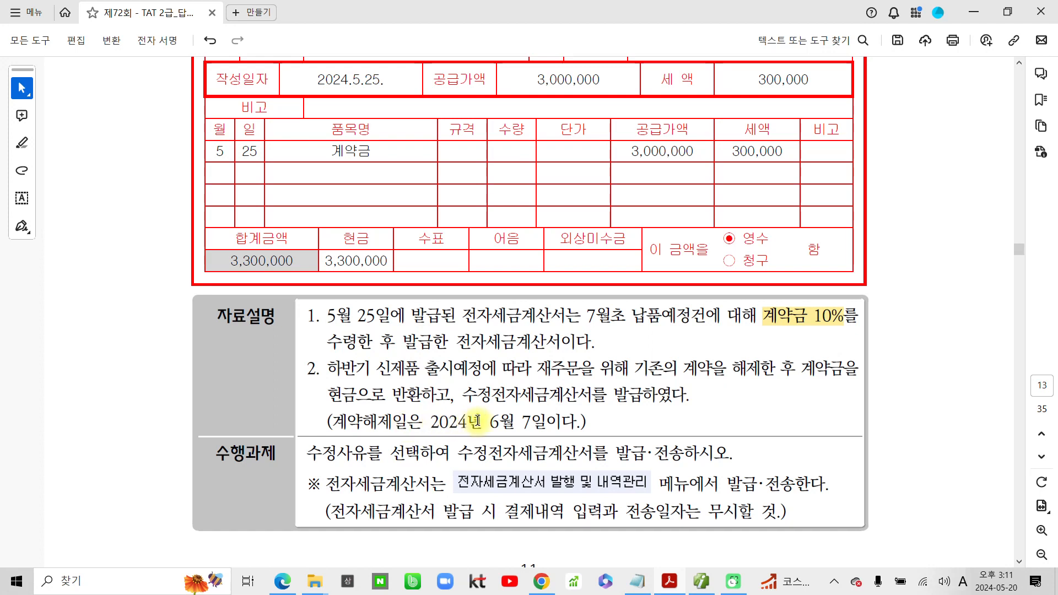
# Highlight the cancellation date 2024년 6월 7일 and the task instruction 수정전자세금계산서를 발급·전송하시오
pyautogui.moveTo(429, 421); pyautogui.dragTo(576, 422)
pyautogui.click(564, 450)
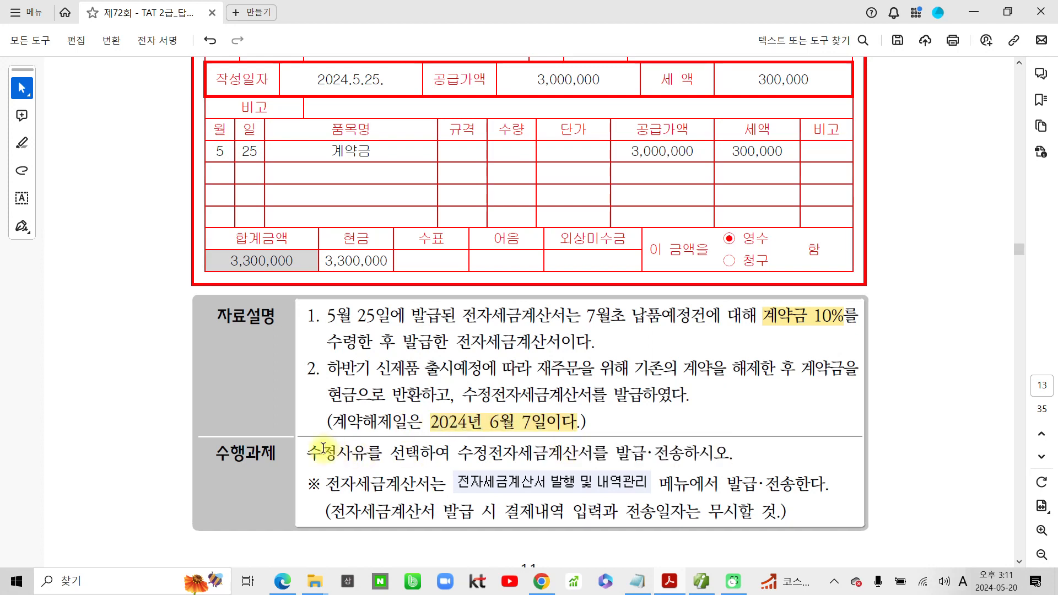
pyautogui.moveTo(466, 455); pyautogui.dragTo(729, 455)
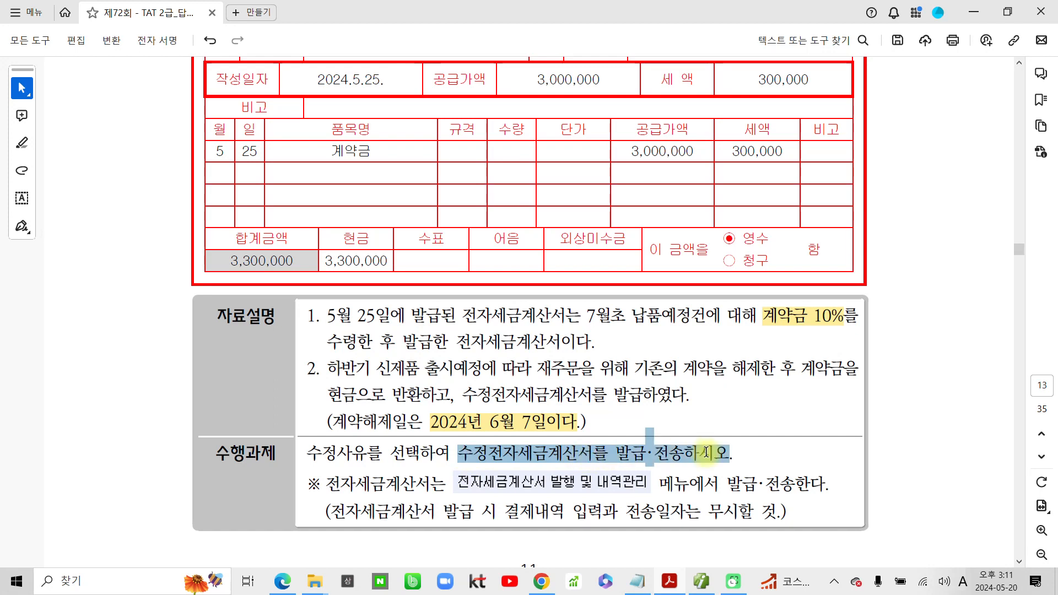
pyautogui.click(749, 484)
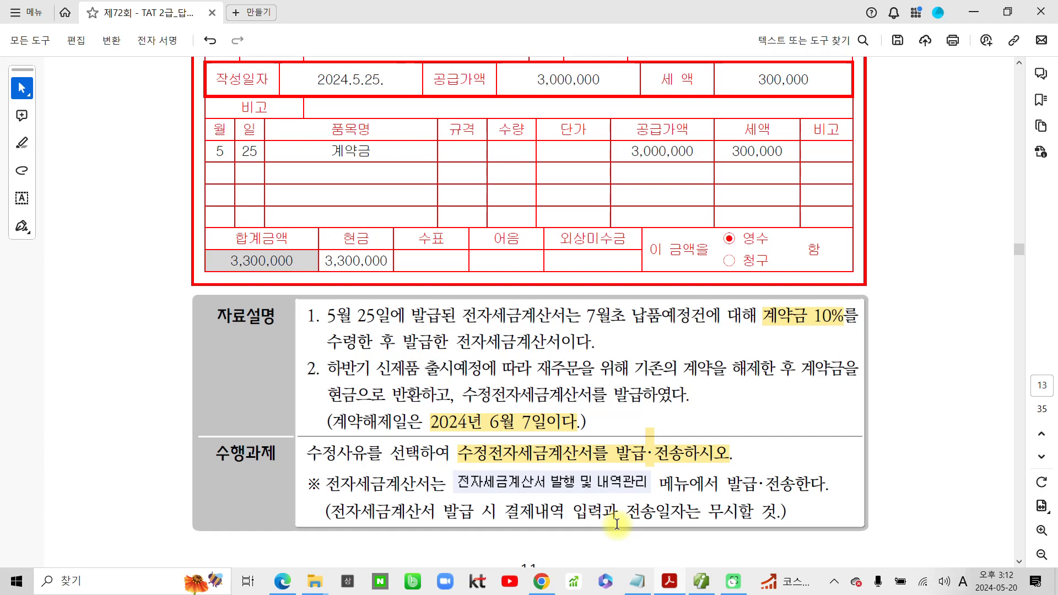
# Examine the 계약금 10% and contract cancellation wording in the 자료설명 of the 수정전자세금계산서 exercise
pyautogui.scroll(2, 617, 523)
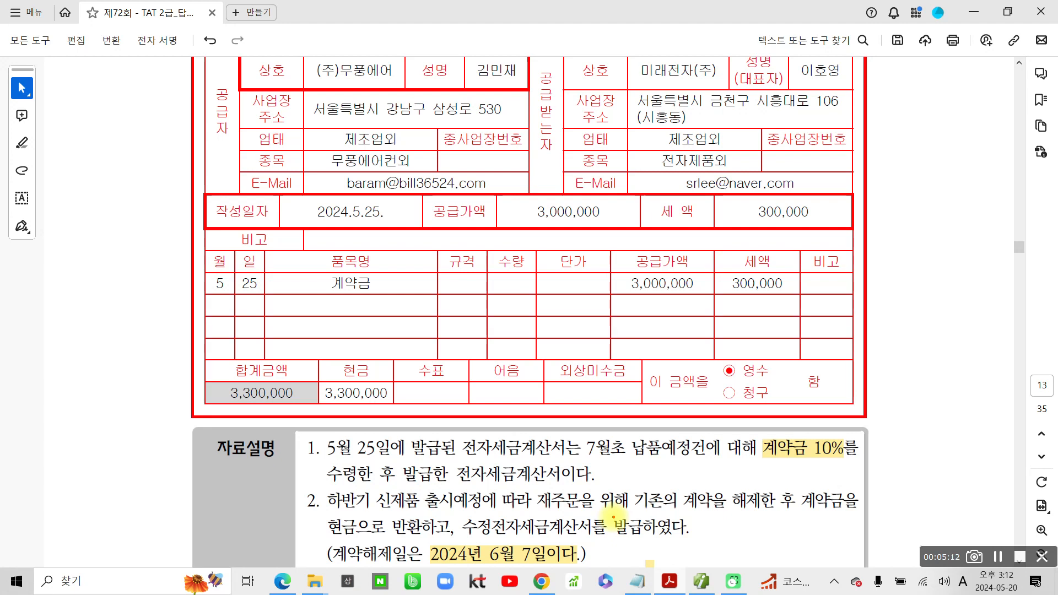
pyautogui.moveTo(848, 489)
pyautogui.mouseDown()
pyautogui.moveTo(713, 468)
pyautogui.moveTo(847, 490)
pyautogui.mouseUp()
pyautogui.moveTo(686, 473)
pyautogui.mouseDown()
pyautogui.moveTo(625, 496)
pyautogui.moveTo(693, 486)
pyautogui.mouseUp()
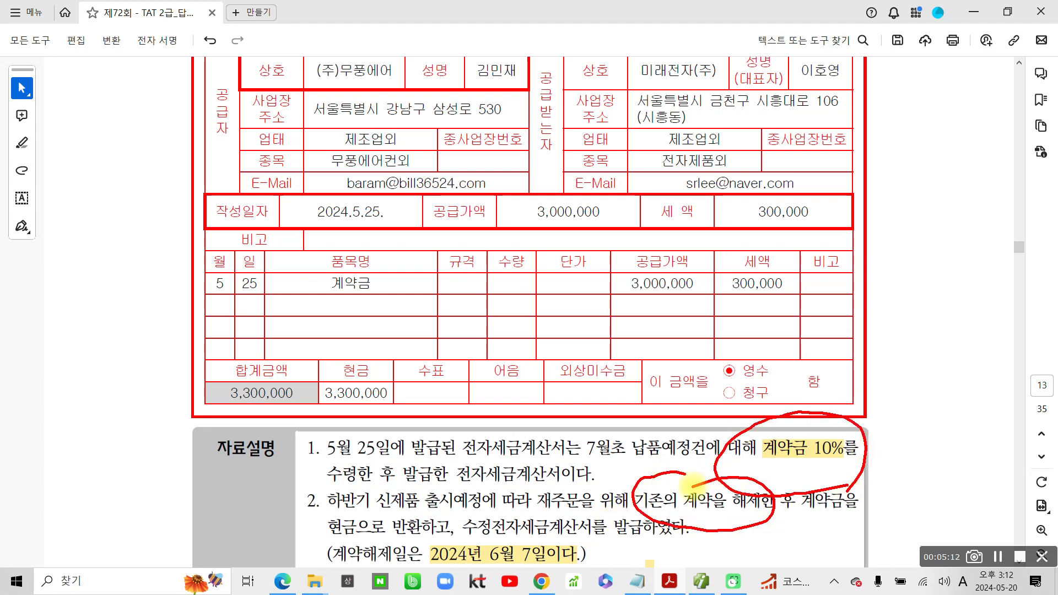
pyautogui.press('Escape')
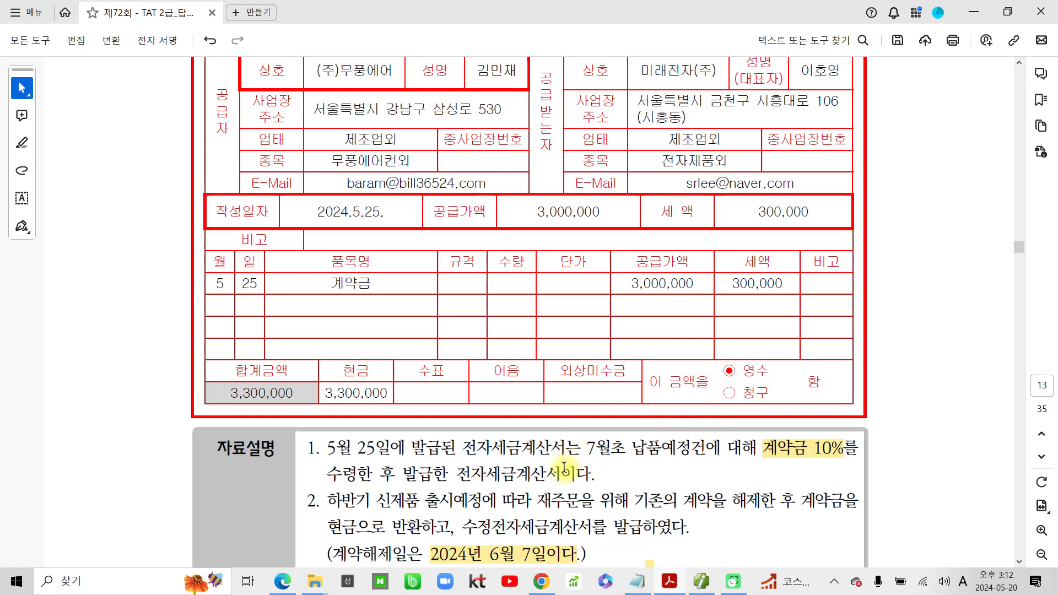
# Highlight 현금으로 반환하고 and 5월 25일에 in the 자료설명, plus the invoice's 작성일자 2024.5.25
pyautogui.scroll(-1, 563, 467)
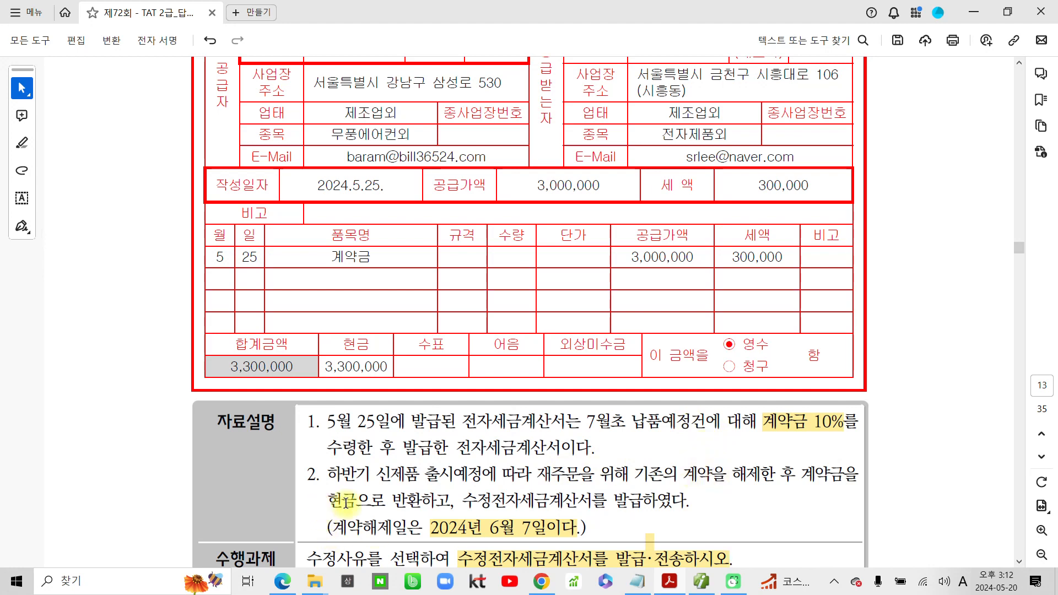
pyautogui.moveTo(327, 500); pyautogui.dragTo(426, 501)
pyautogui.click(472, 526)
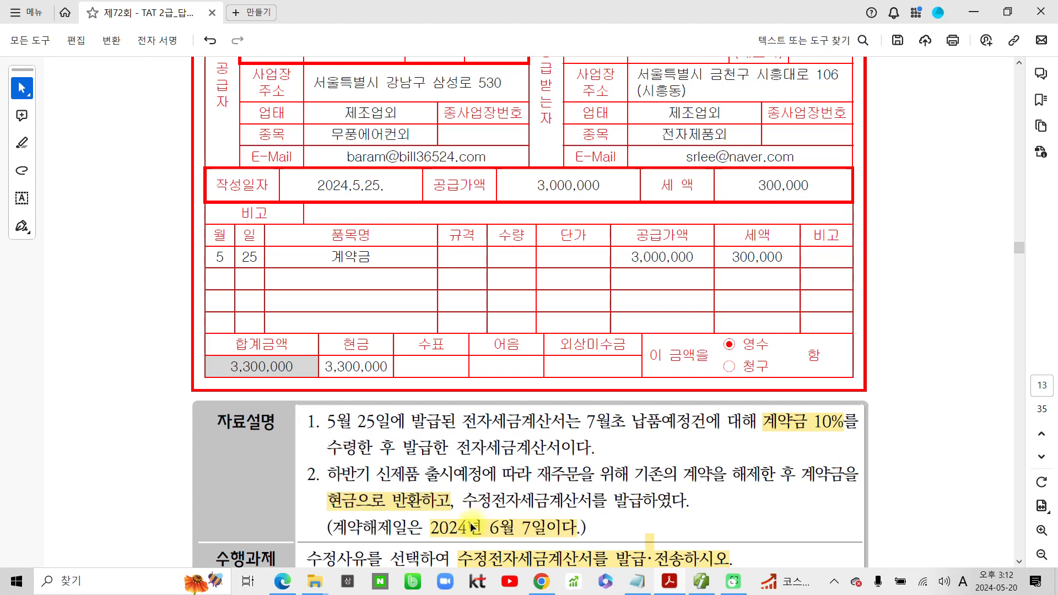
pyautogui.moveTo(406, 421); pyautogui.dragTo(335, 422)
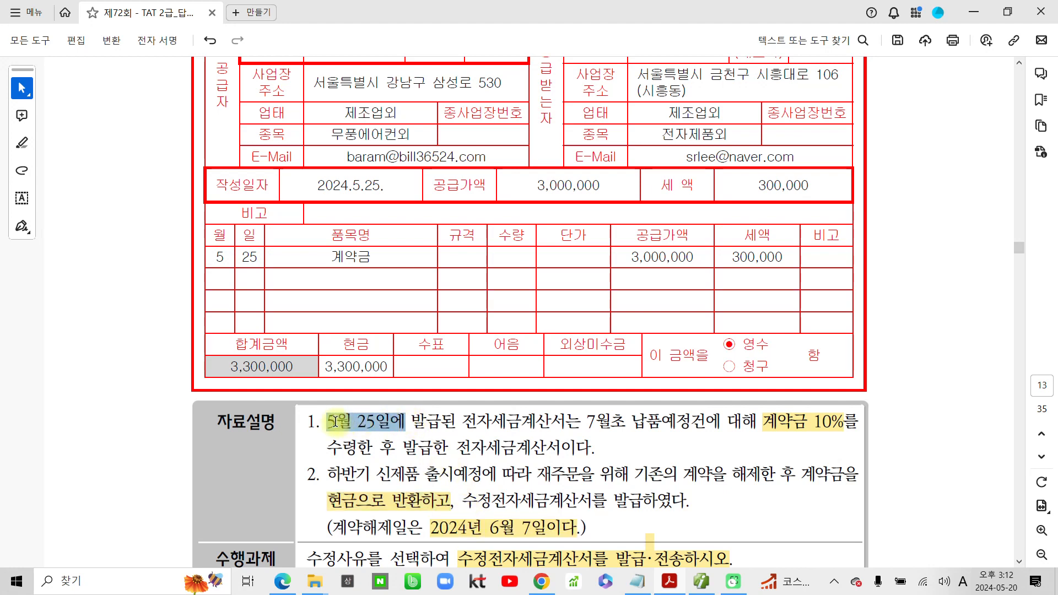
pyautogui.click(384, 444)
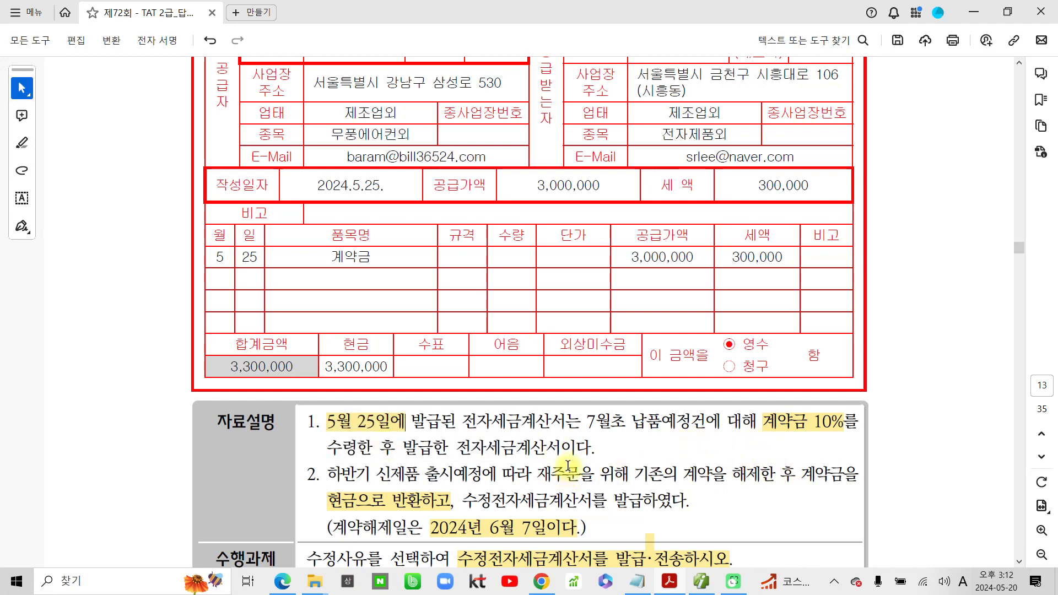
pyautogui.moveTo(388, 185); pyautogui.dragTo(317, 186)
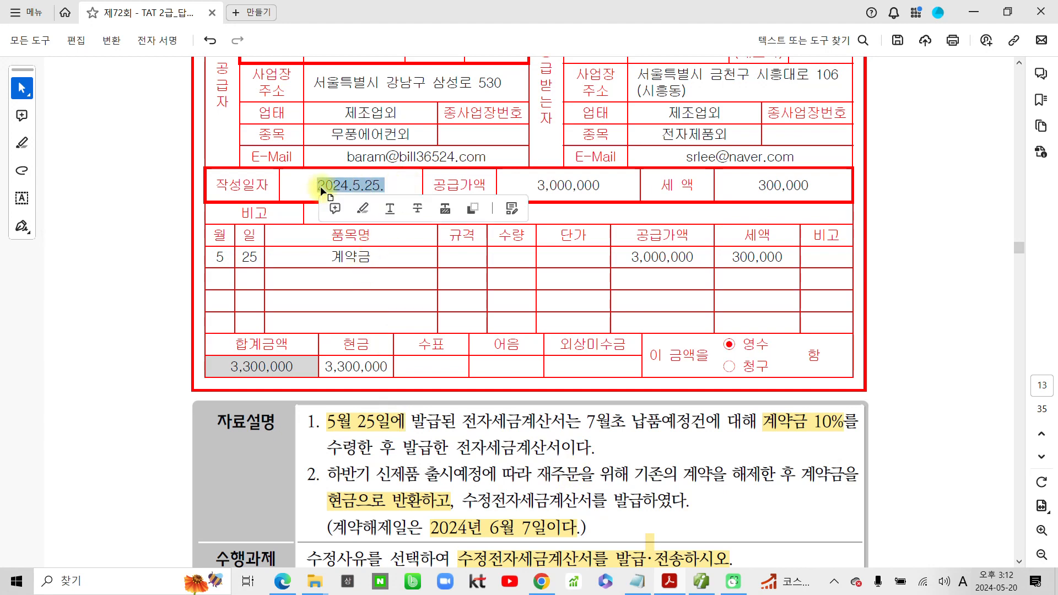
# Switch to Smart A and load the May 25 voucher for the 미래전자(주) 계약금 in 매입매출전표입력
pyautogui.click(701, 581)
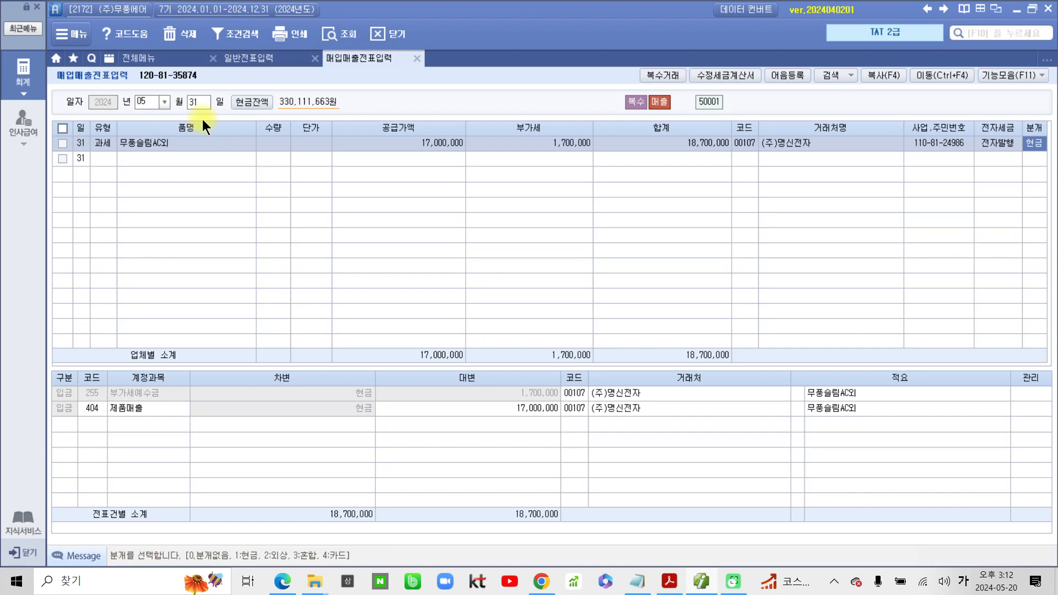
pyautogui.click(208, 103)
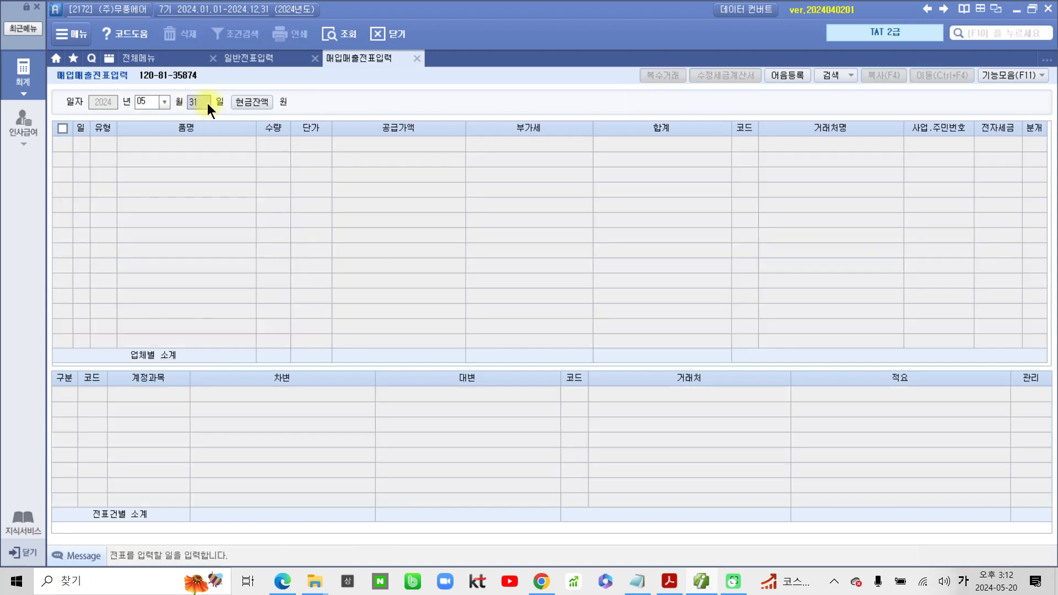
pyautogui.write('25')
pyautogui.press('Return')
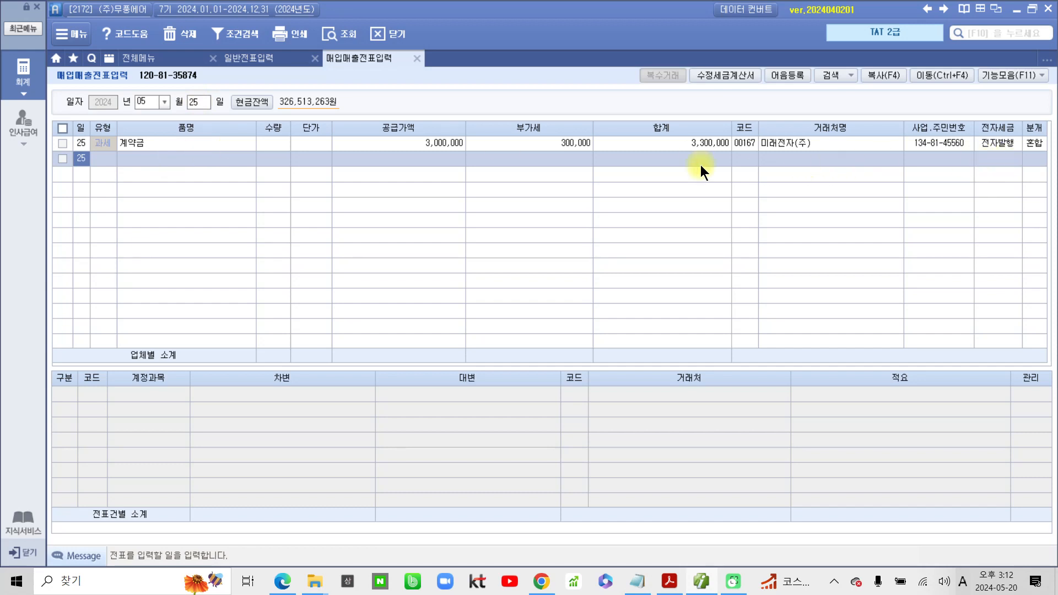
pyautogui.click(425, 144)
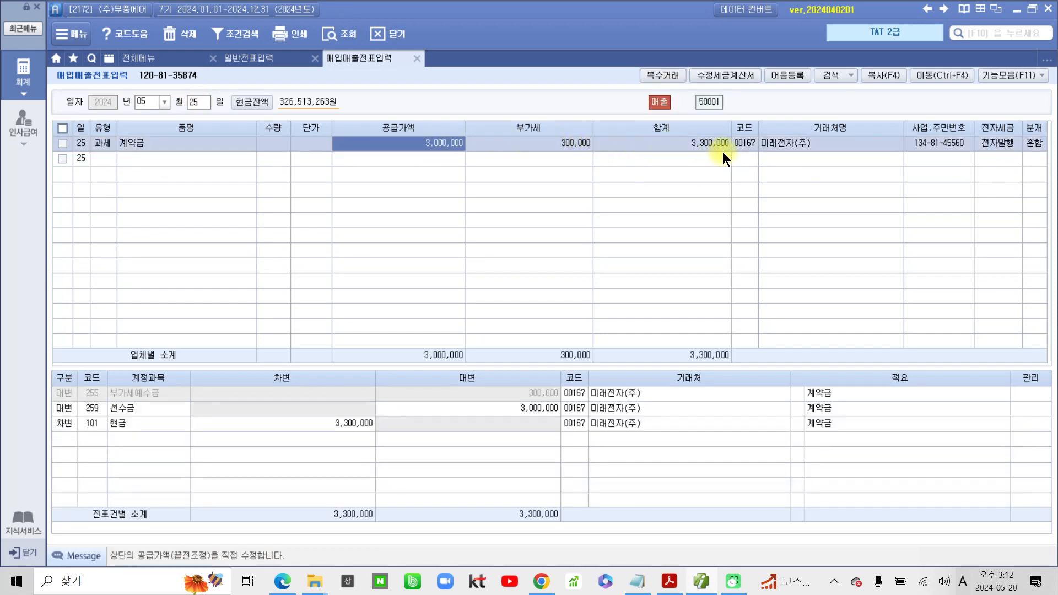
pyautogui.click(1034, 147)
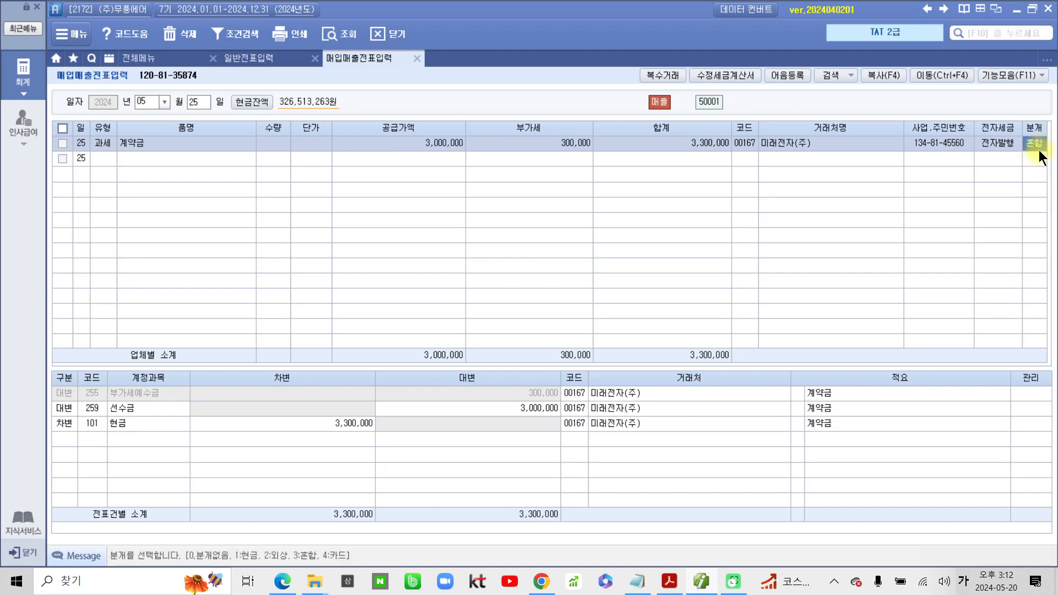
# Examine the 혼합 journal entry of the May 25 voucher, covering its 선수금, 부가세예수금 and 현금 lines
pyautogui.moveTo(49, 402); pyautogui.dragTo(571, 413)
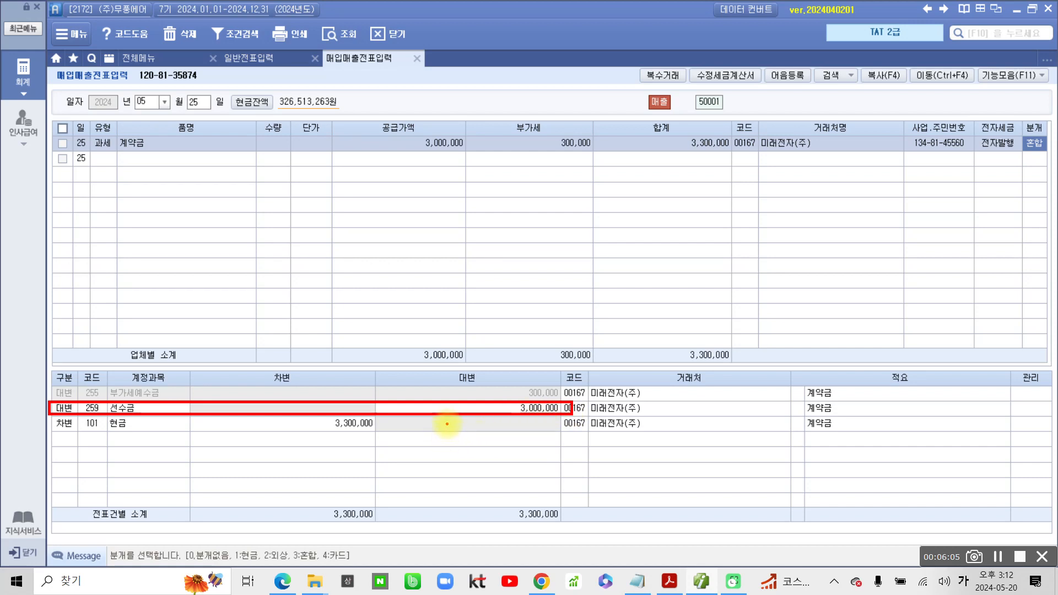
pyautogui.moveTo(1041, 128)
pyautogui.mouseDown()
pyautogui.moveTo(1019, 160)
pyautogui.moveTo(1055, 151)
pyautogui.mouseUp()
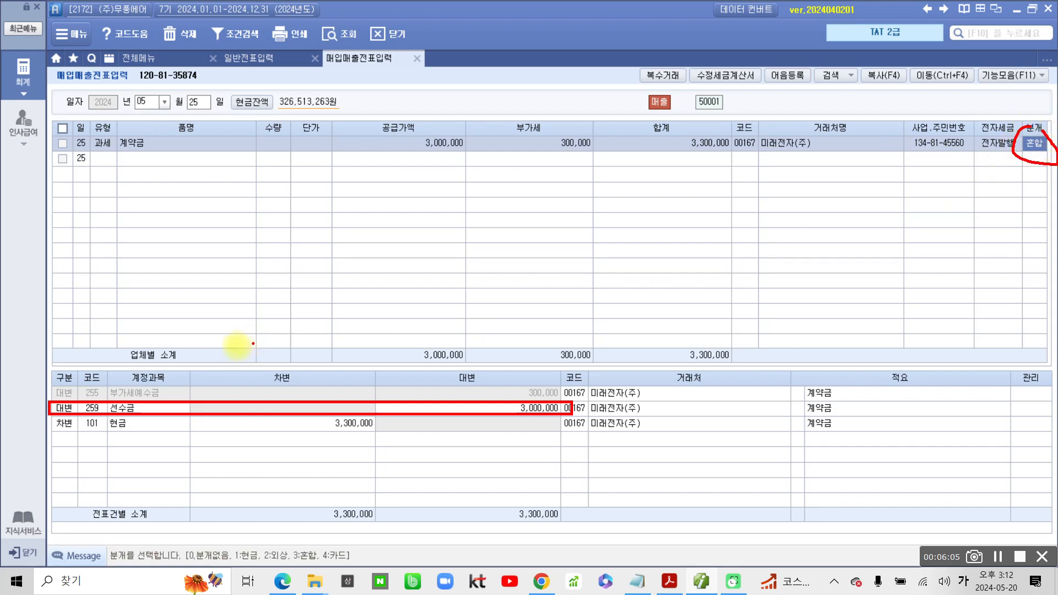
pyautogui.moveTo(521, 384)
pyautogui.mouseDown()
pyautogui.moveTo(528, 399)
pyautogui.moveTo(584, 400)
pyautogui.moveTo(539, 387)
pyautogui.mouseUp()
pyautogui.moveTo(43, 417)
pyautogui.mouseDown()
pyautogui.moveTo(52, 433)
pyautogui.moveTo(279, 439)
pyautogui.moveTo(417, 422)
pyautogui.moveTo(239, 408)
pyautogui.moveTo(30, 417)
pyautogui.mouseUp()
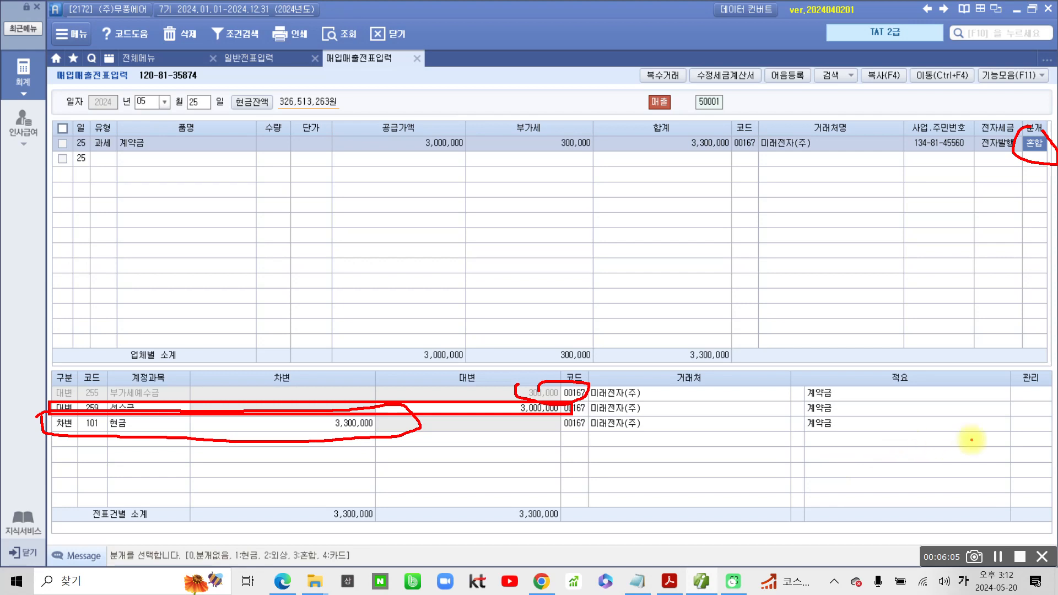
pyautogui.press('Escape')
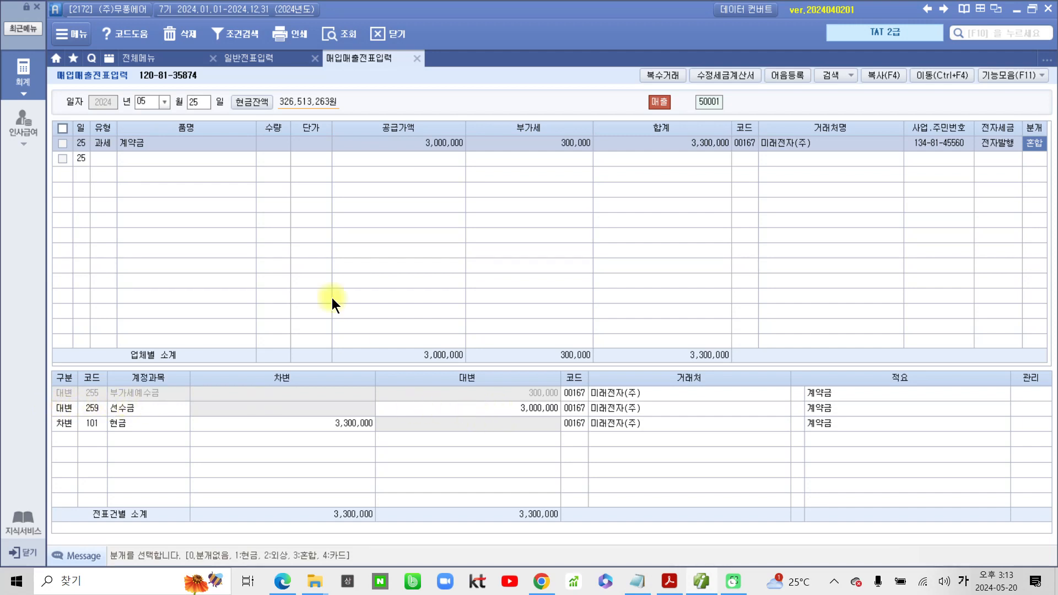
# Create a 수정세금계산서 from the May 25 계약금 voucher with 4. 계약의 해제 as the 수정사유
pyautogui.click(63, 143)
pyautogui.click(717, 73)
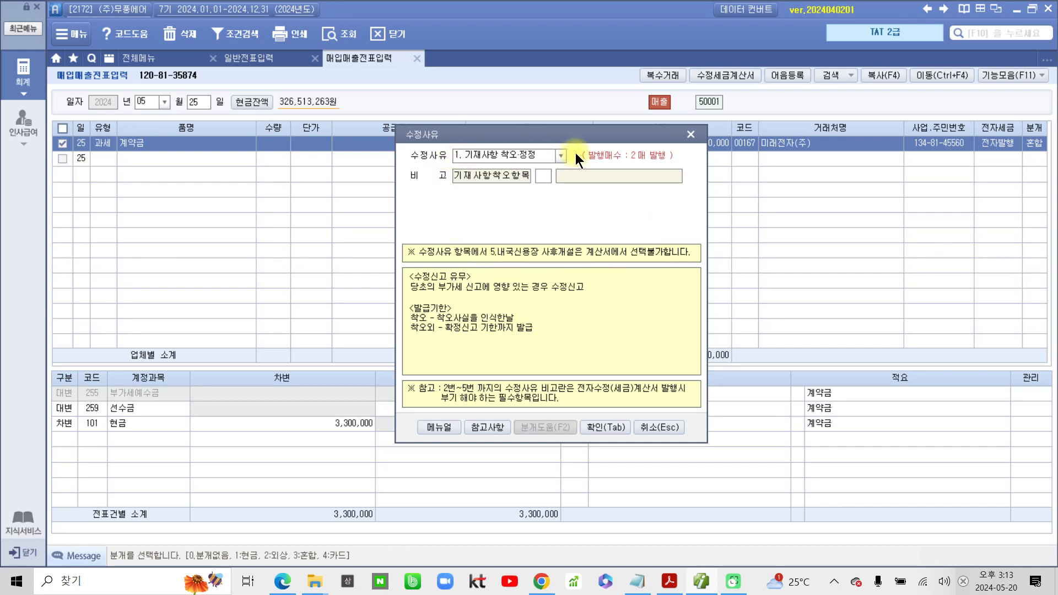
pyautogui.click(561, 156)
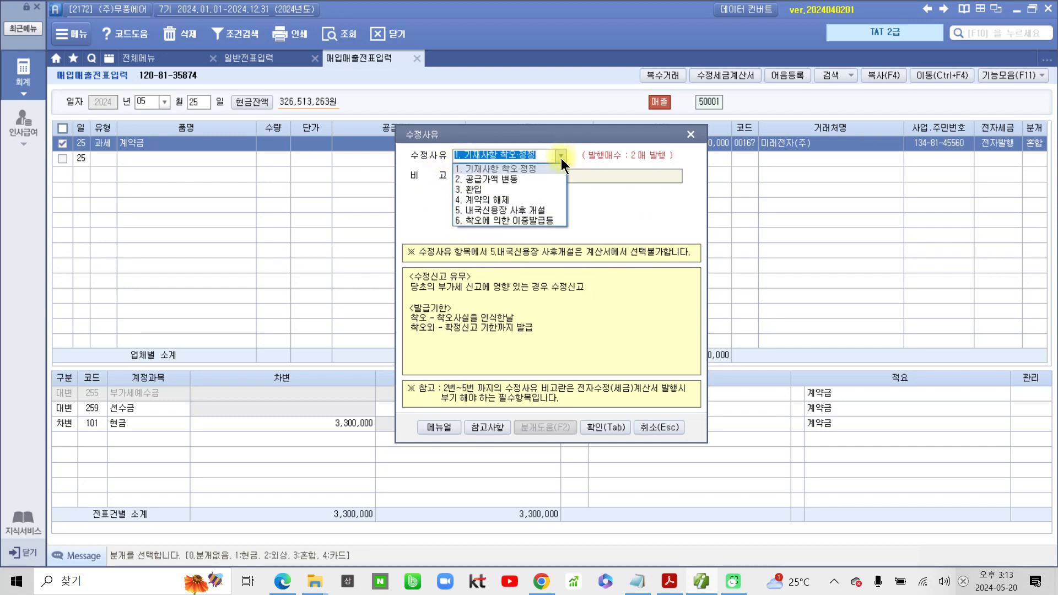
pyautogui.click(524, 197)
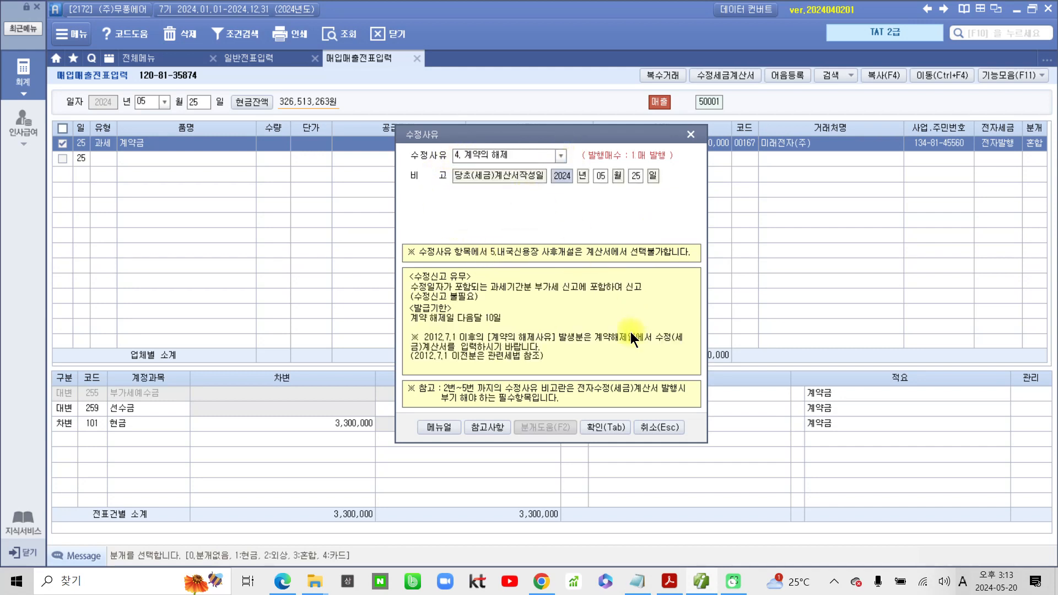
pyautogui.click(593, 429)
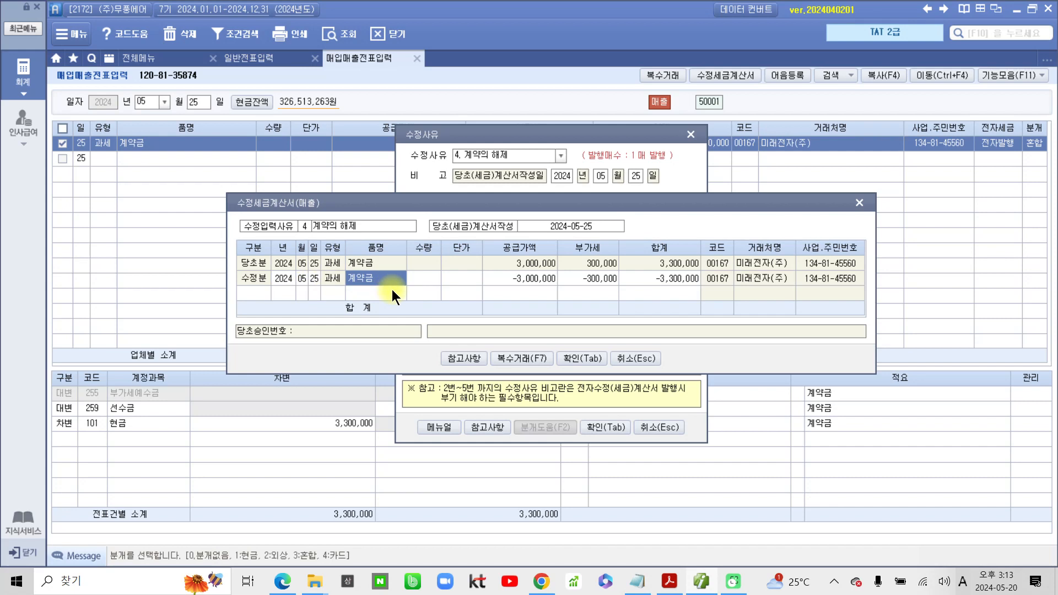
# Check in the 참고사항 table which 작성월일 applies to 계약의 해제
pyautogui.click(457, 359)
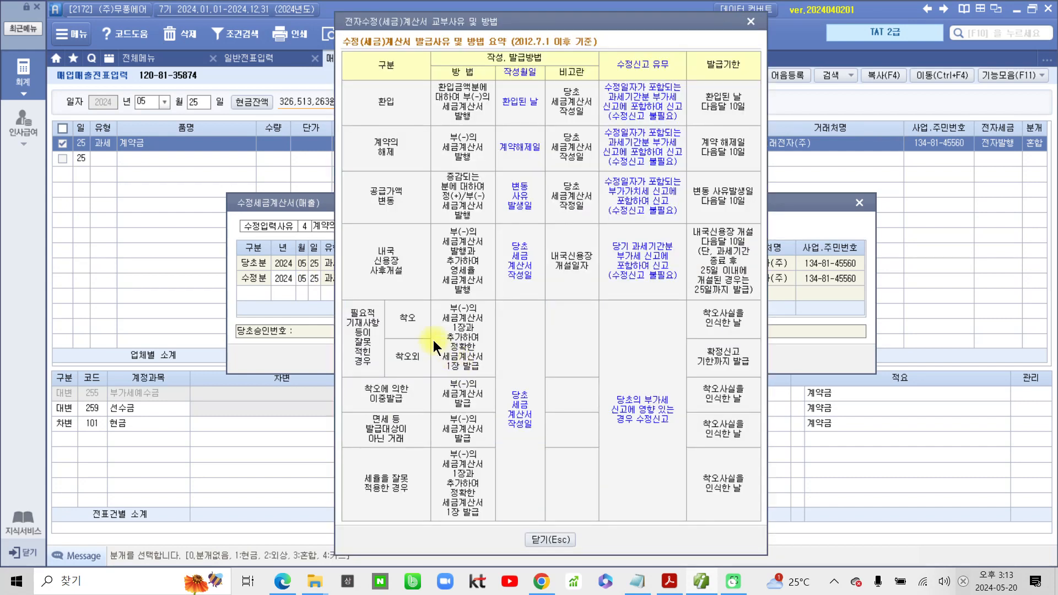
pyautogui.moveTo(359, 131); pyautogui.dragTo(415, 168)
pyautogui.moveTo(494, 137)
pyautogui.mouseDown()
pyautogui.moveTo(552, 161)
pyautogui.moveTo(542, 131)
pyautogui.moveTo(537, 183)
pyautogui.mouseUp()
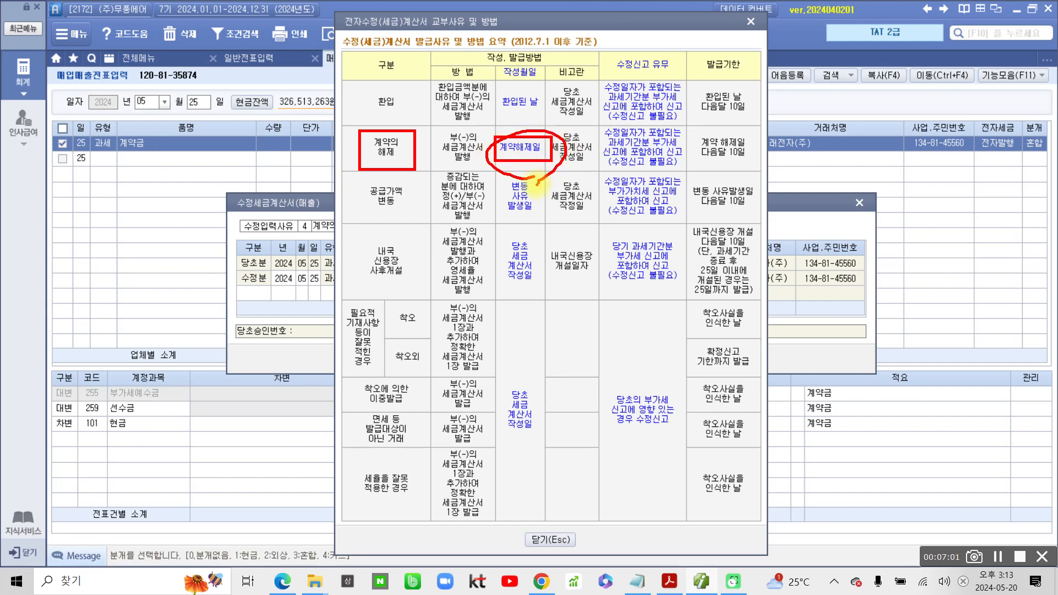
pyautogui.click(544, 542)
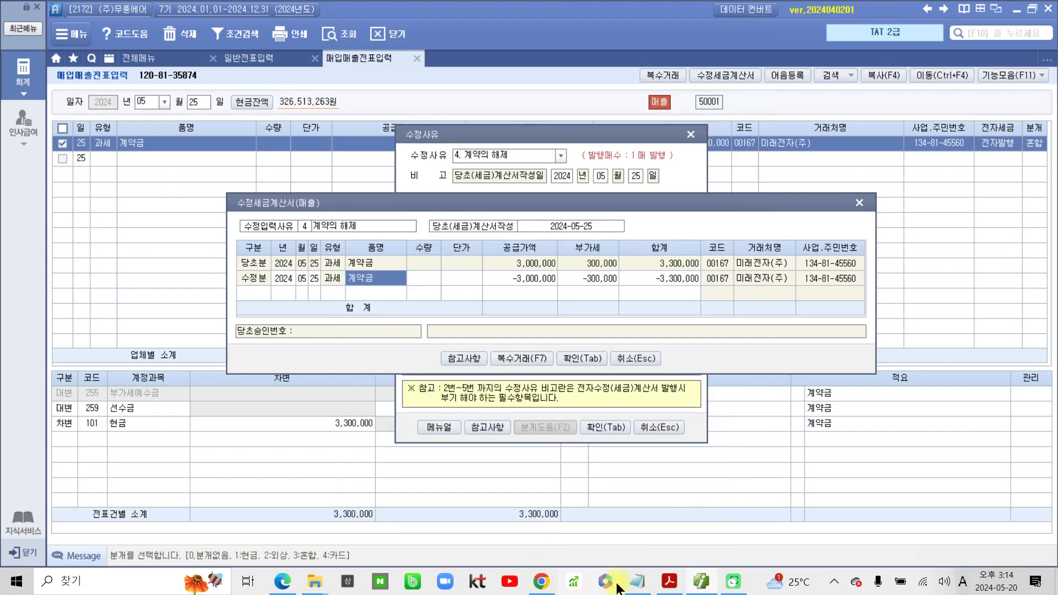
# Check the cancellation date in the PDF, set the 수정분 line's date to 06/07, and confirm the corrected invoice entry
pyautogui.click(669, 581)
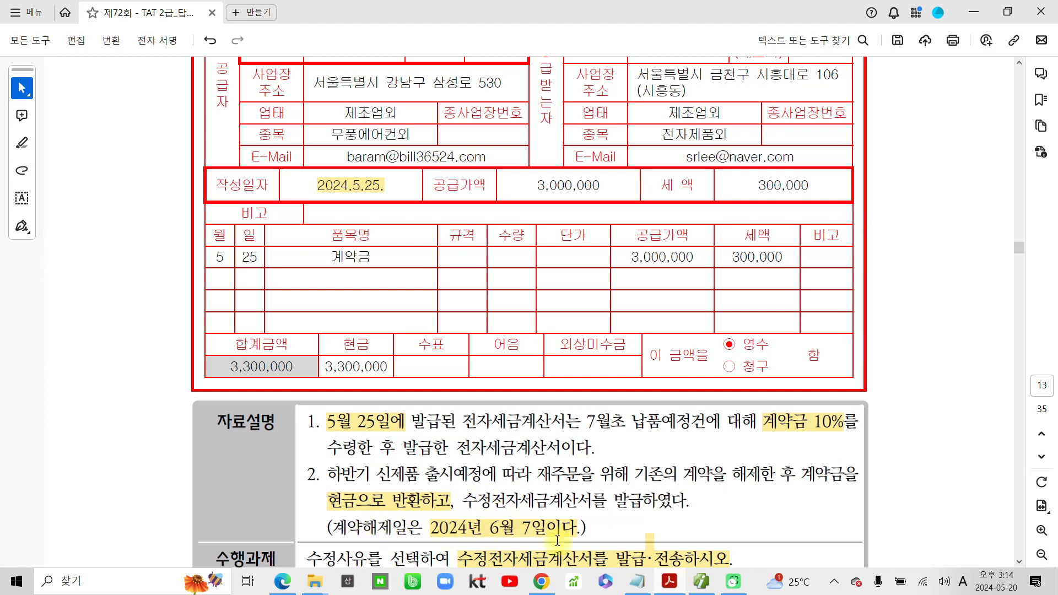
pyautogui.click(705, 582)
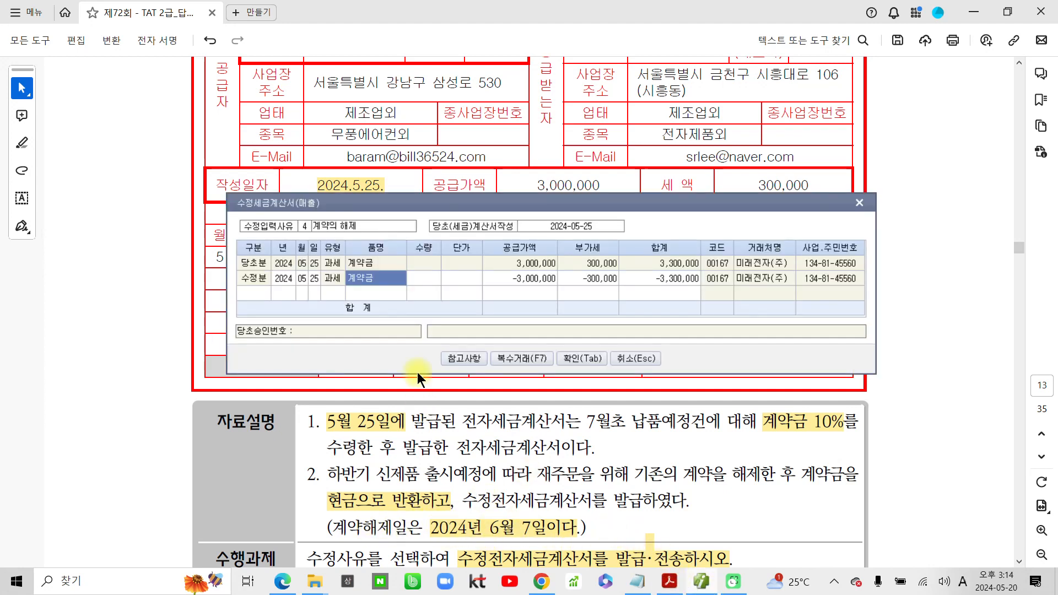
pyautogui.click(305, 281)
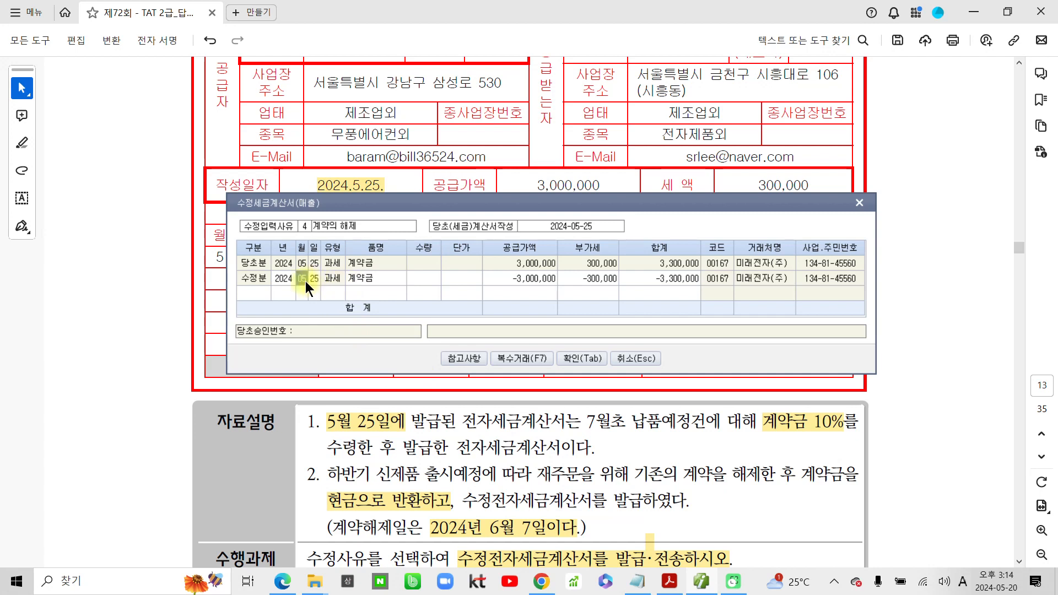
pyautogui.write('7')
pyautogui.click(362, 277)
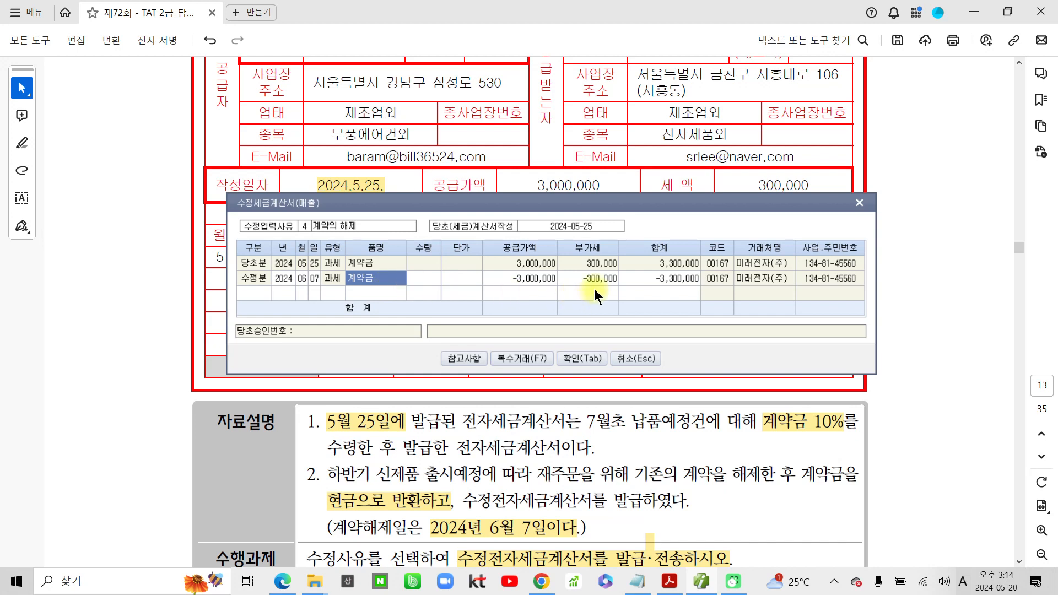
pyautogui.click(591, 363)
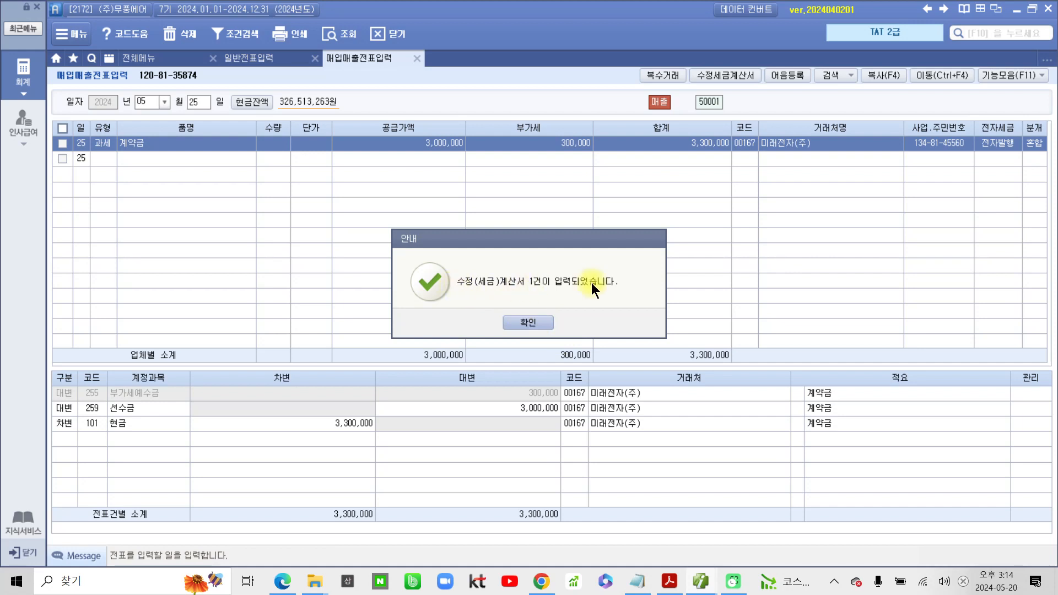
pyautogui.click(539, 320)
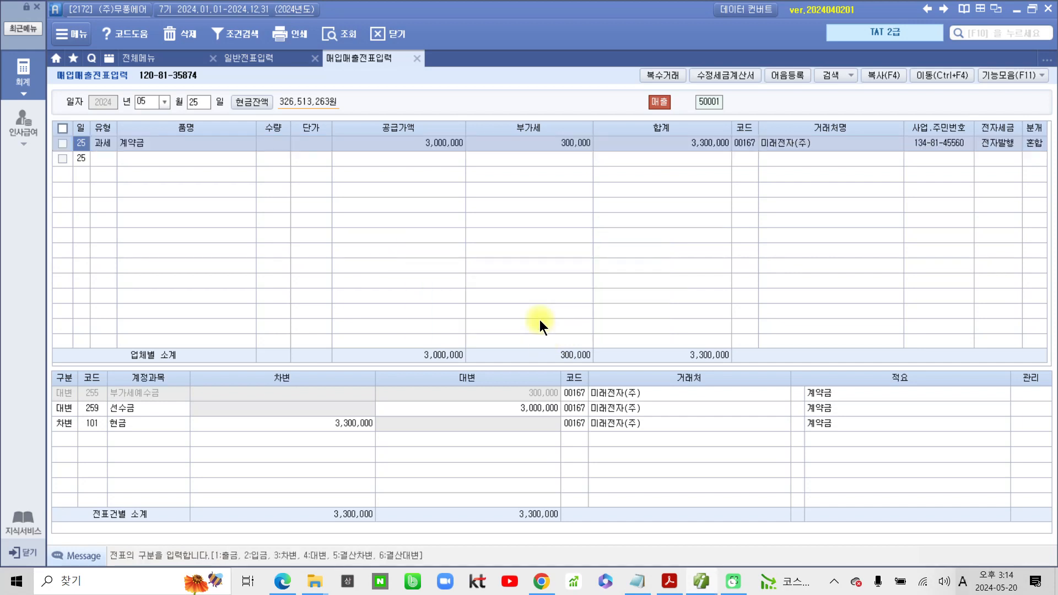
# Open the June 7 vouchers and select the 혼합 journal entry of the 미래전자(주) 계약금 line
pyautogui.click(164, 102)
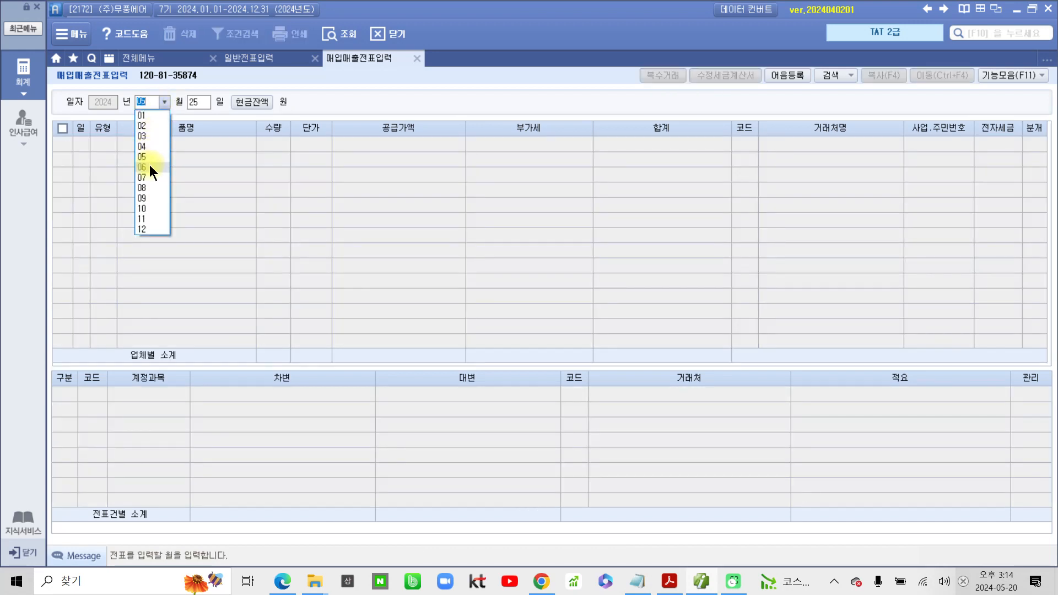
pyautogui.click(149, 167)
pyautogui.write('07')
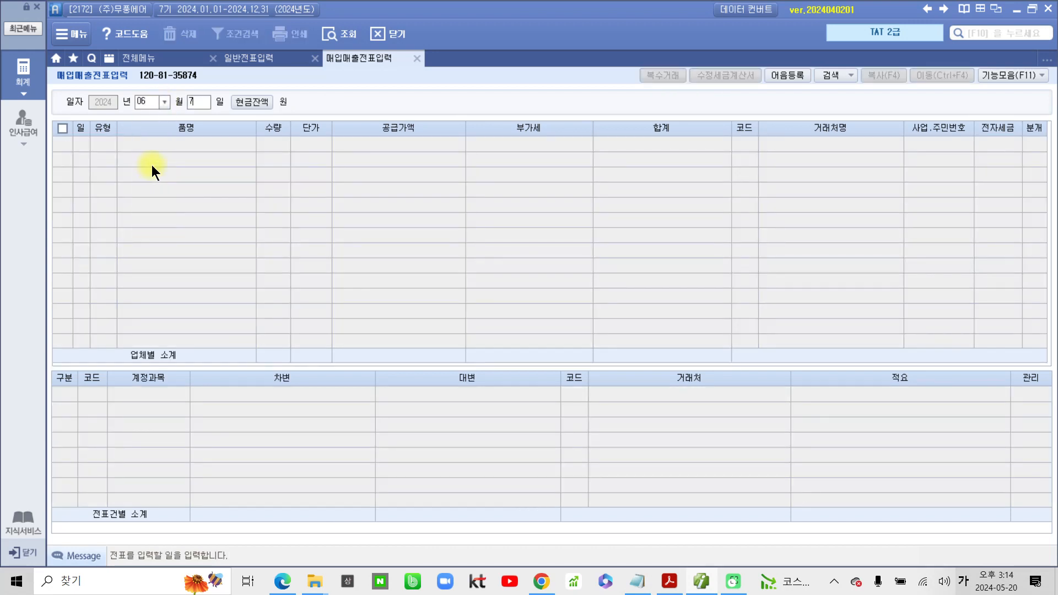
pyautogui.press('Return')
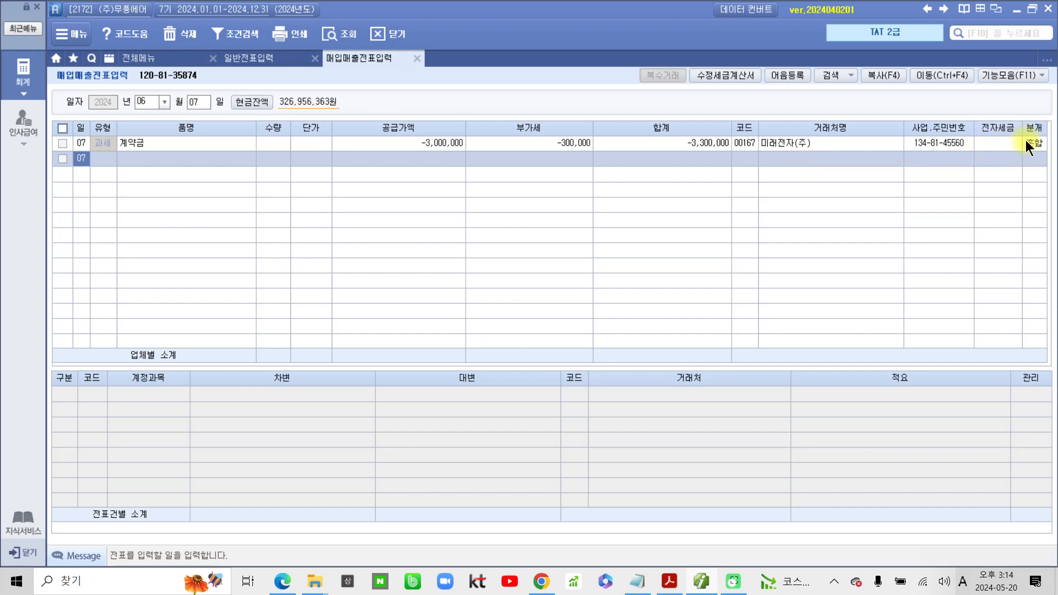
pyautogui.click(1027, 143)
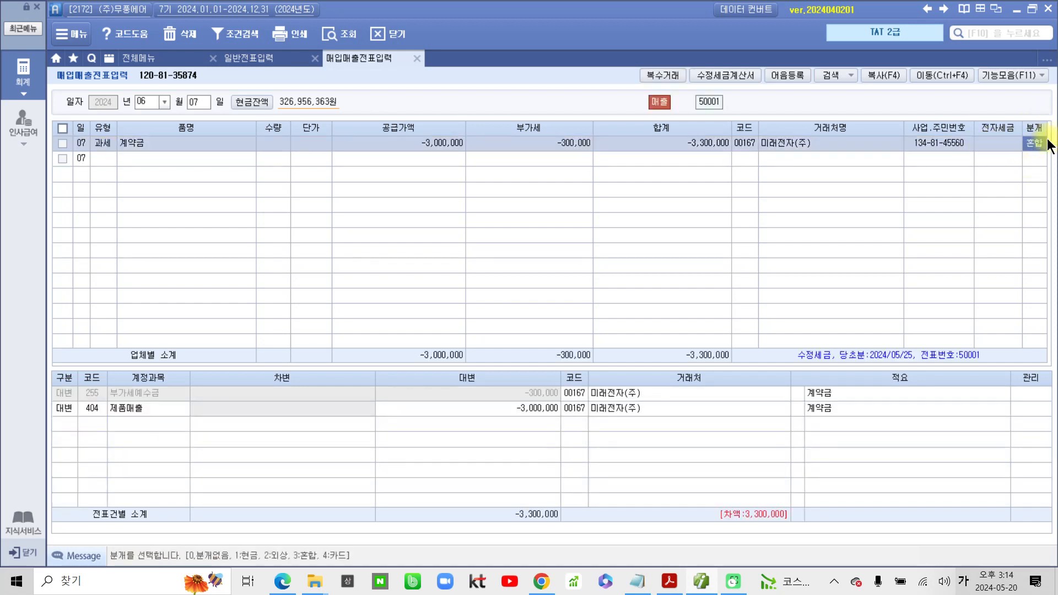
# Change the account of the 제품매출 credit line to 259 선수금
pyautogui.click(88, 408)
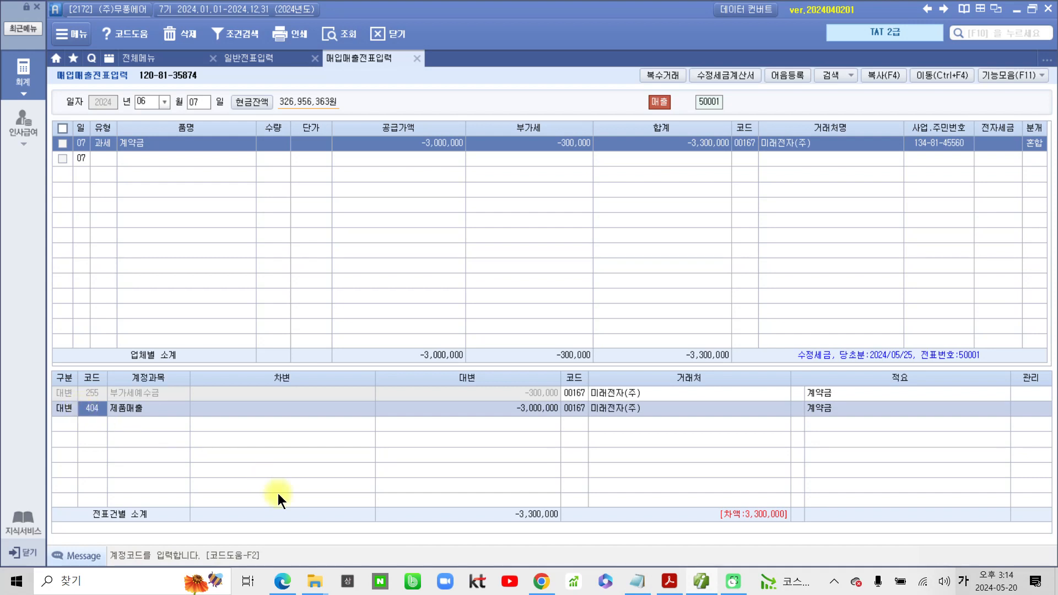
pyautogui.write('선수')
pyautogui.press('Return')
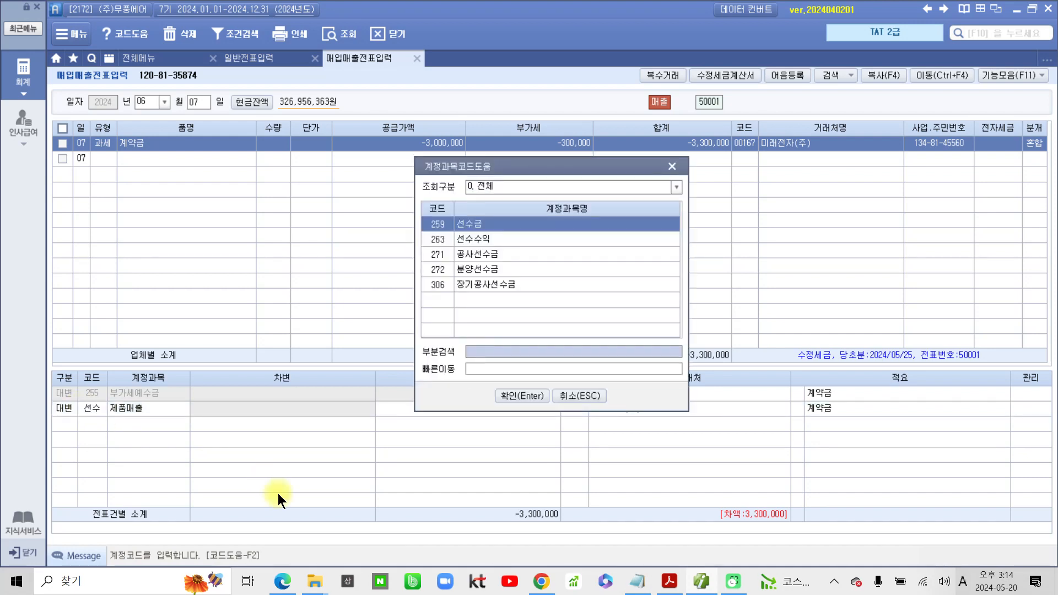
pyautogui.click(530, 395)
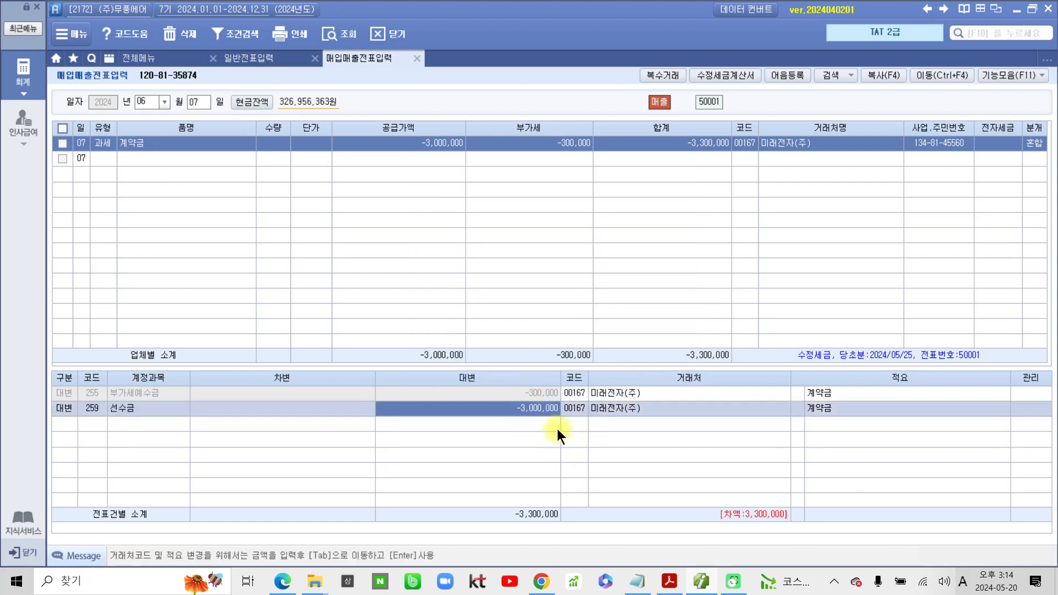
# Add a 차변 line for account 101 현금 with an amount of -3,300,000
pyautogui.click(60, 421)
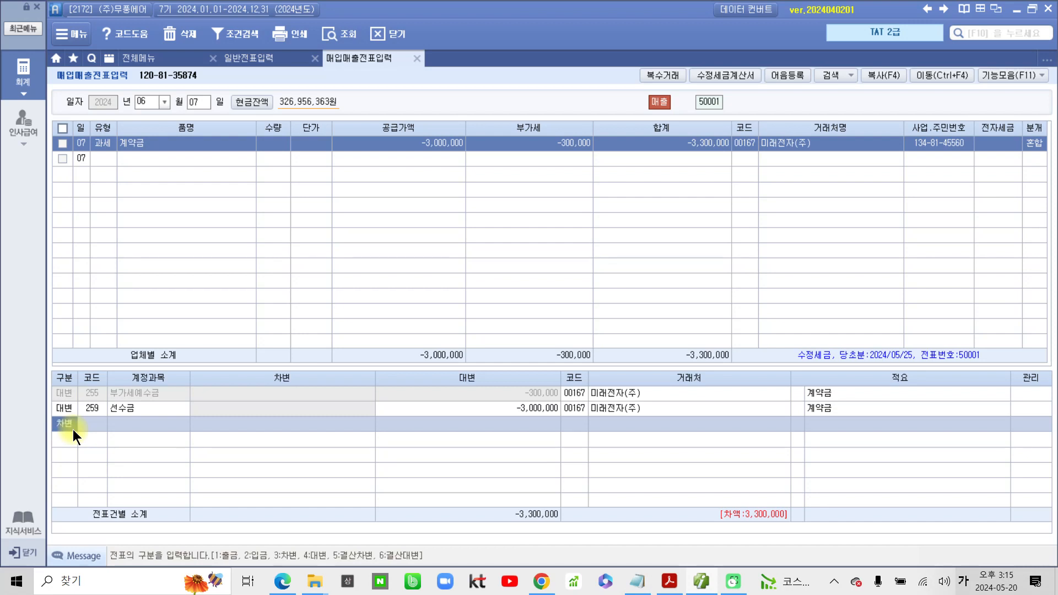
pyautogui.press('Return')
pyautogui.write('101')
pyautogui.press('Return')
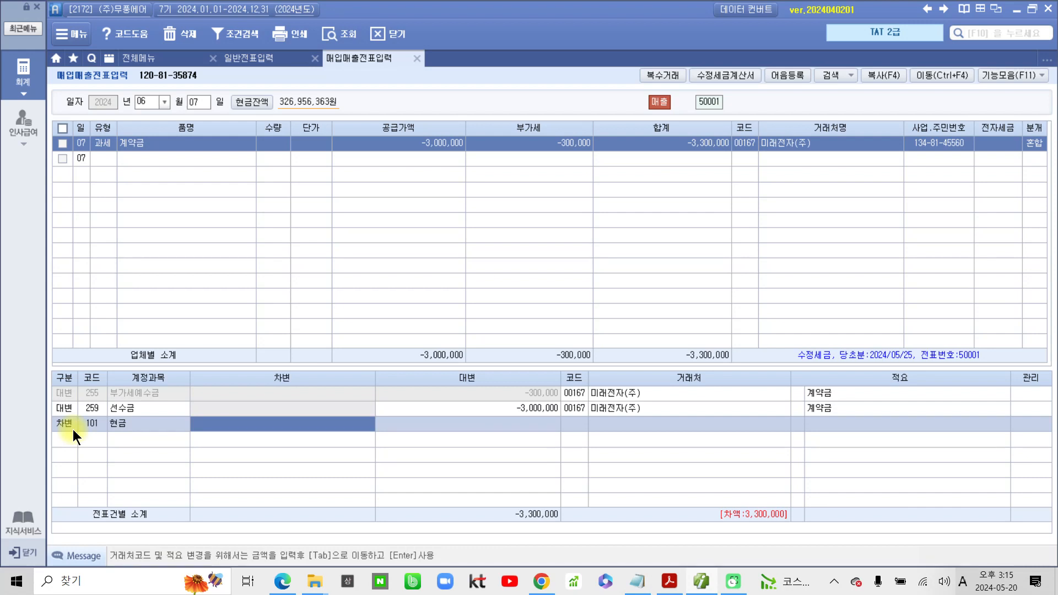
pyautogui.write('-')
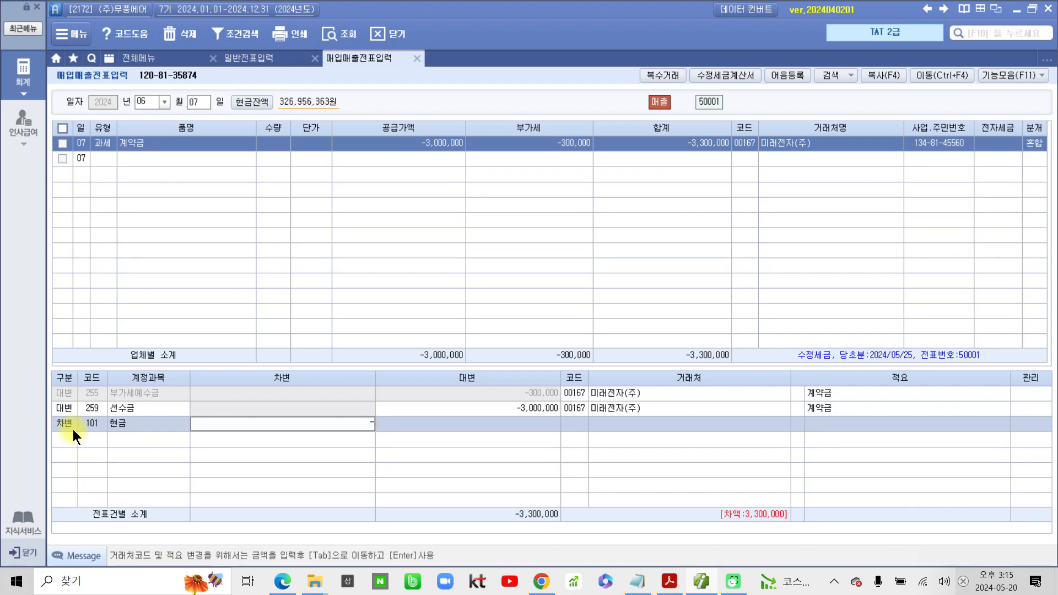
pyautogui.write('3,300,000')
pyautogui.press('Tab')
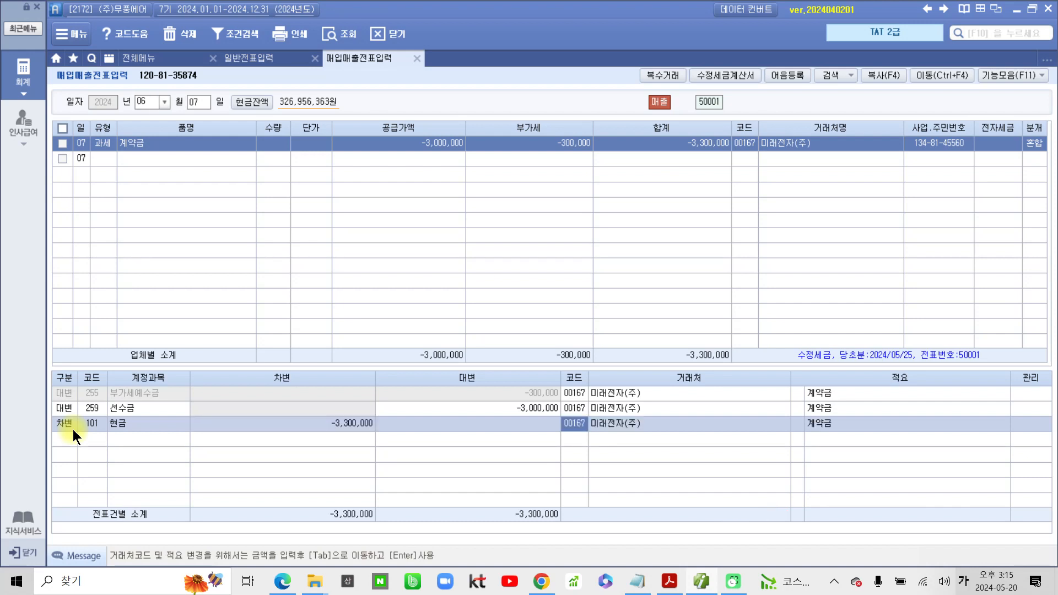
pyautogui.moveTo(143, 426)
pyautogui.mouseDown()
pyautogui.moveTo(588, 467)
pyautogui.moveTo(647, 455)
pyautogui.moveTo(668, 467)
pyautogui.mouseUp()
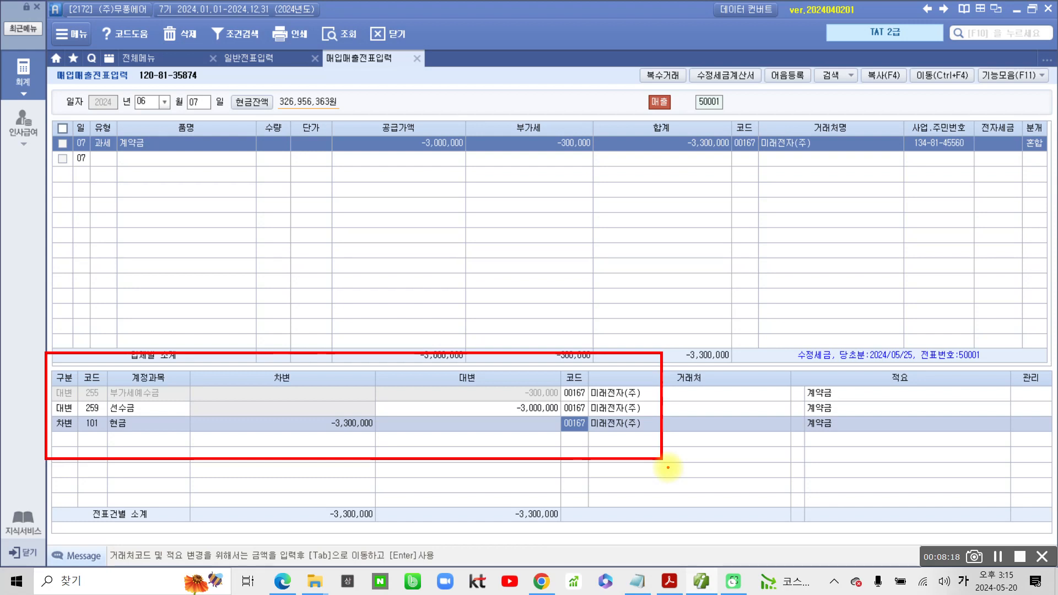
pyautogui.moveTo(785, 95)
pyautogui.mouseDown()
pyautogui.moveTo(709, 113)
pyautogui.moveTo(738, 52)
pyautogui.moveTo(752, 102)
pyautogui.mouseUp()
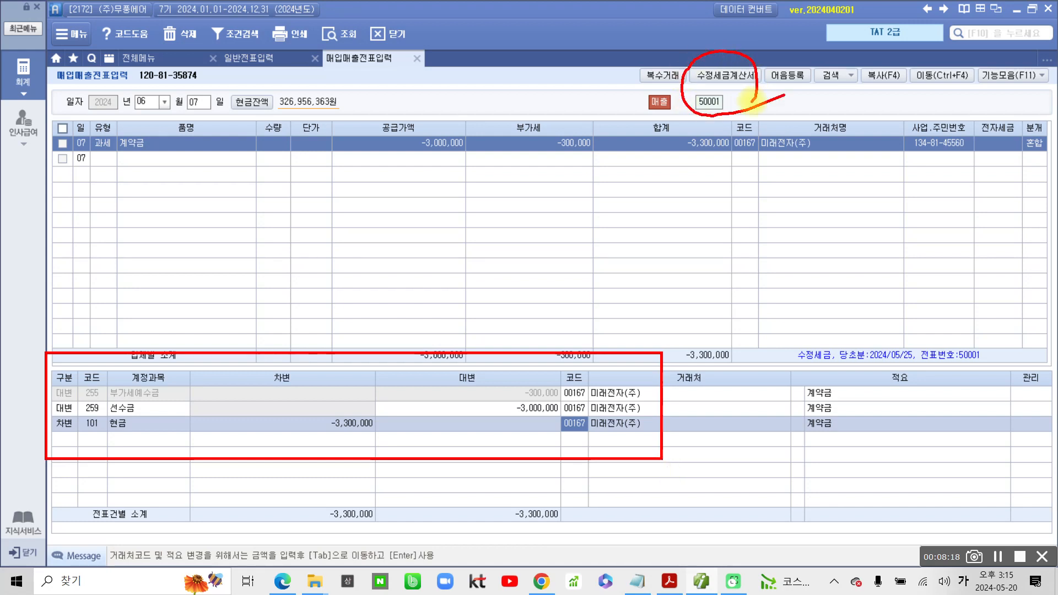
pyautogui.moveTo(54, 466)
pyautogui.mouseDown()
pyautogui.moveTo(149, 318)
pyautogui.moveTo(687, 425)
pyautogui.moveTo(30, 474)
pyautogui.mouseUp()
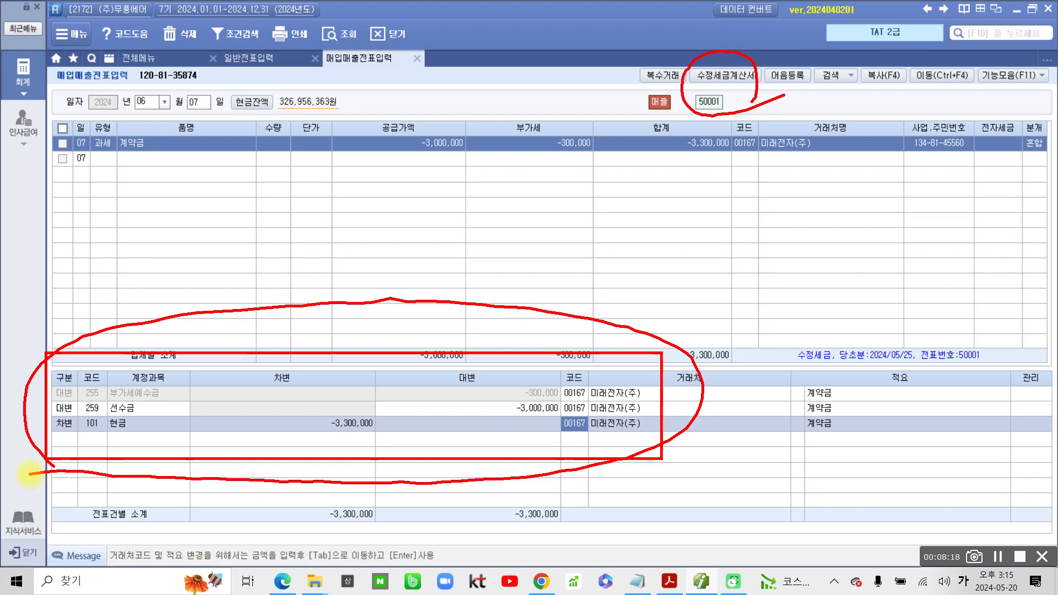
pyautogui.press('Escape')
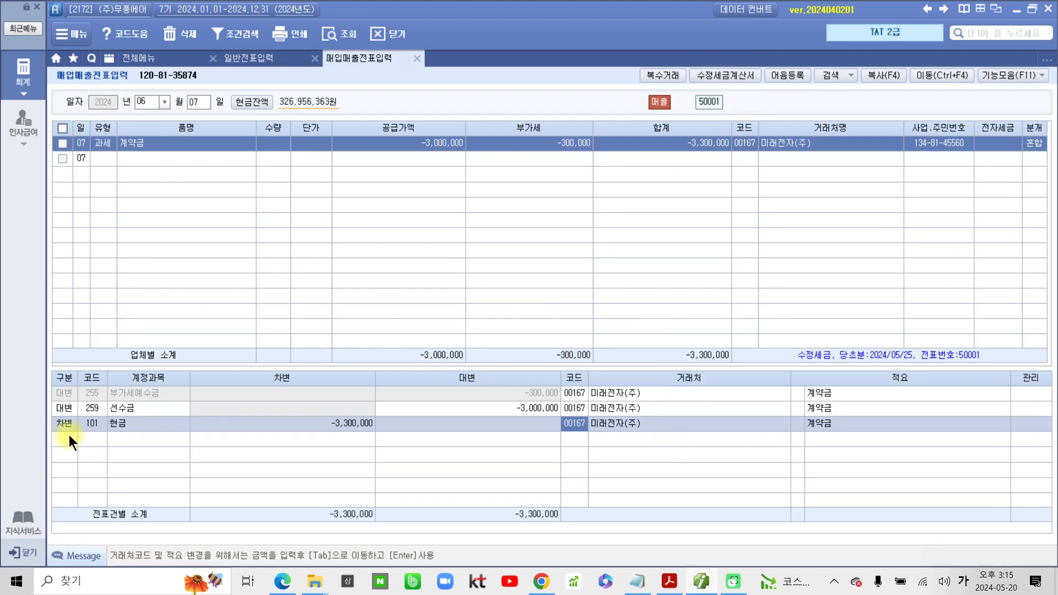
# Switch to the exam PDF and review the 수정전자세금계산서 solution, comparing the 방법 1, 2 and 3 journal entries for June 7
pyautogui.click(669, 582)
pyautogui.scroll(-5, 215, 457)
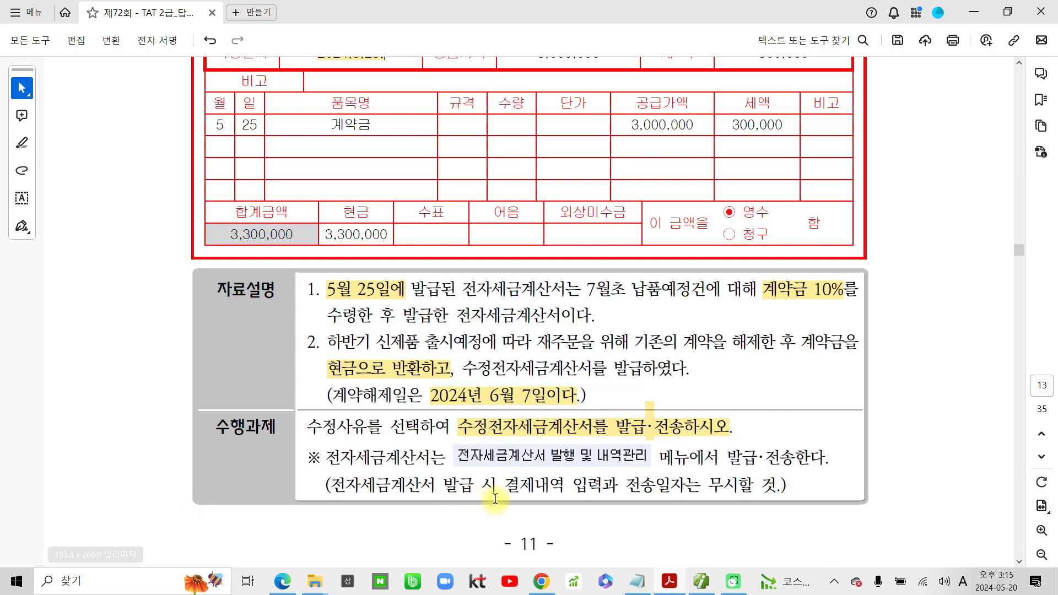
pyautogui.scroll(-8, 484, 495)
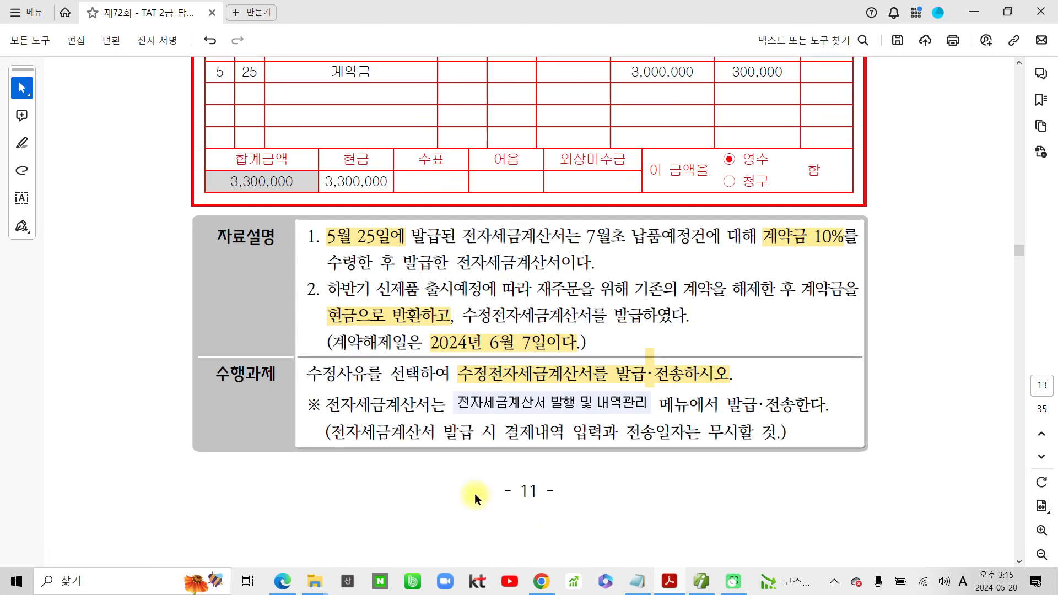
pyautogui.scroll(-2, 475, 495)
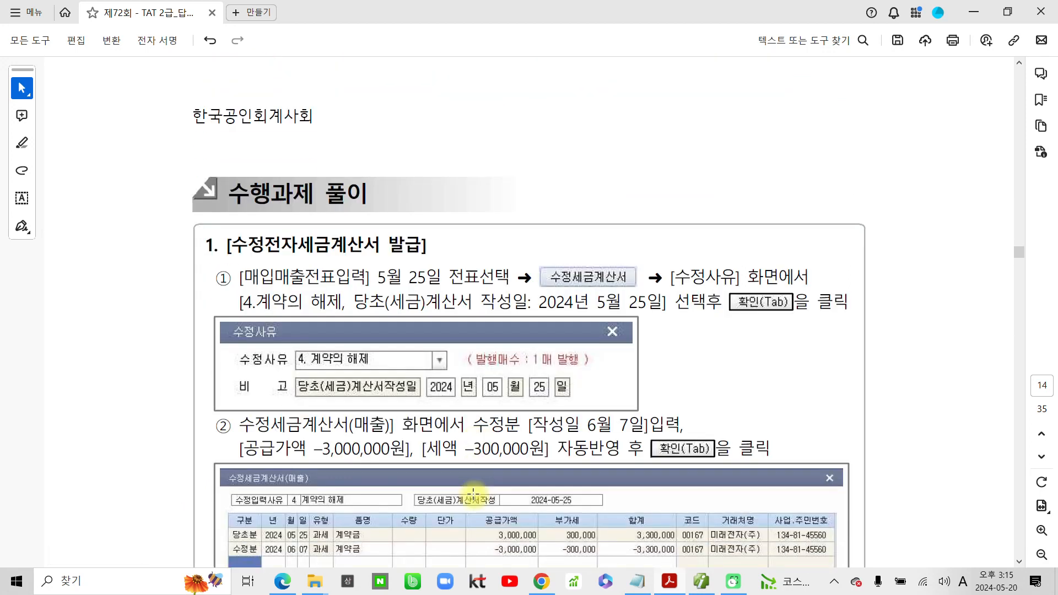
pyautogui.scroll(-5, 473, 492)
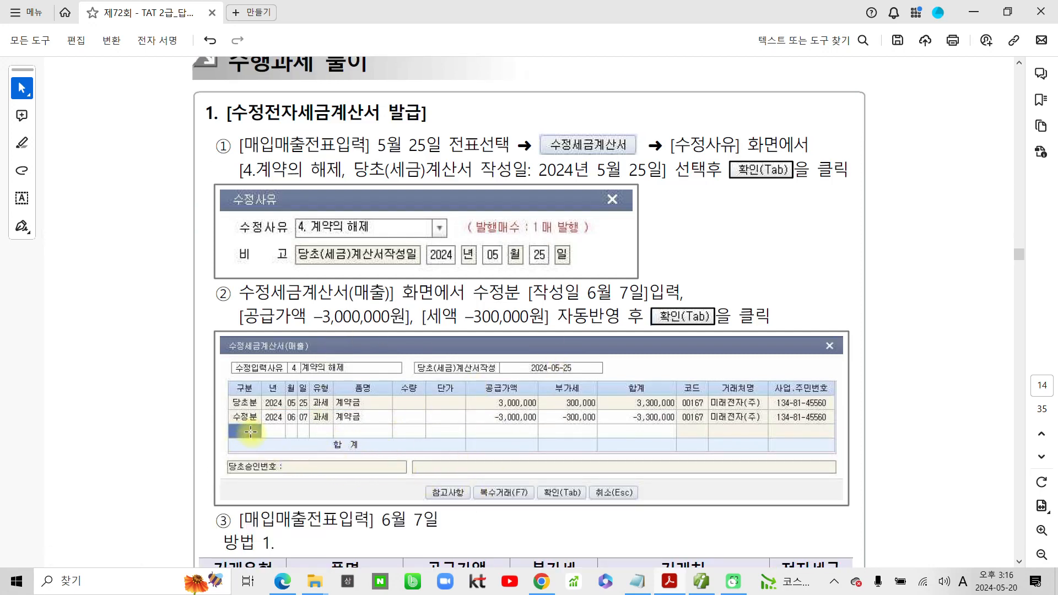
pyautogui.scroll(-2, 251, 432)
pyautogui.scroll(-9, 250, 431)
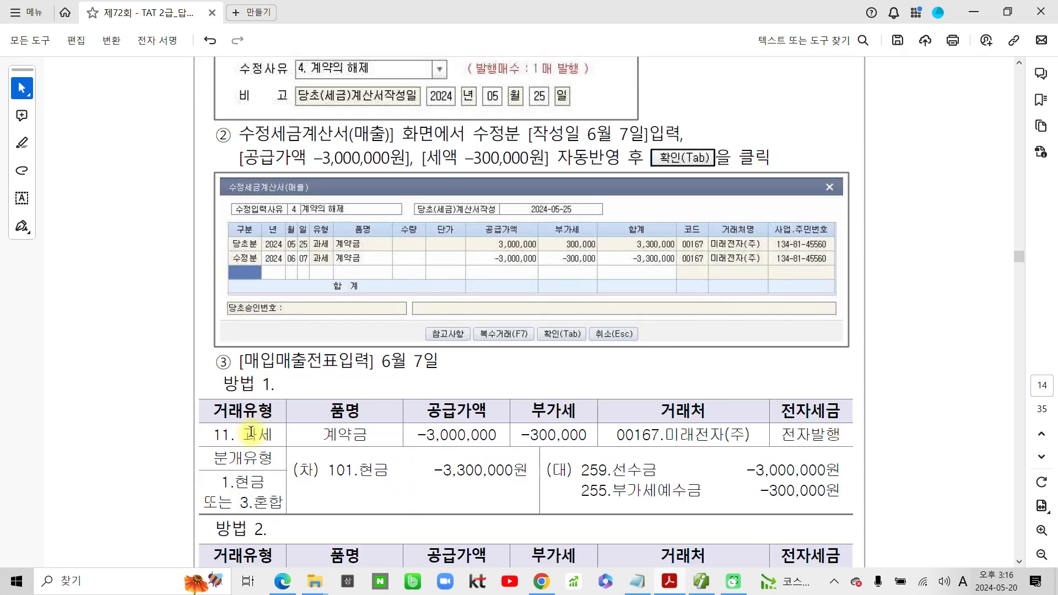
pyautogui.scroll(-2, 250, 431)
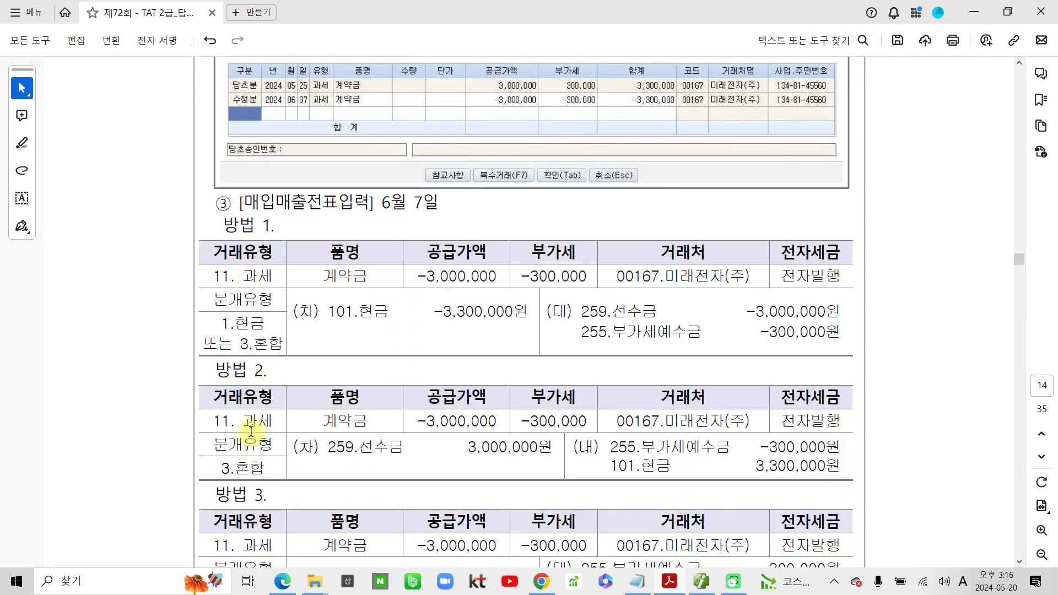
pyautogui.scroll(-4, 321, 448)
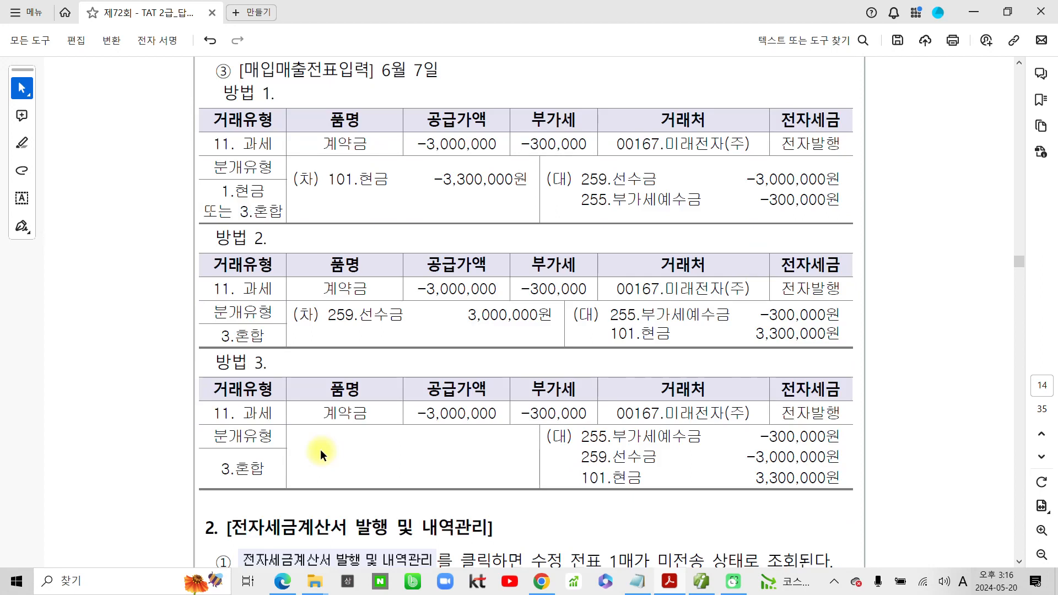
pyautogui.scroll(2, 320, 447)
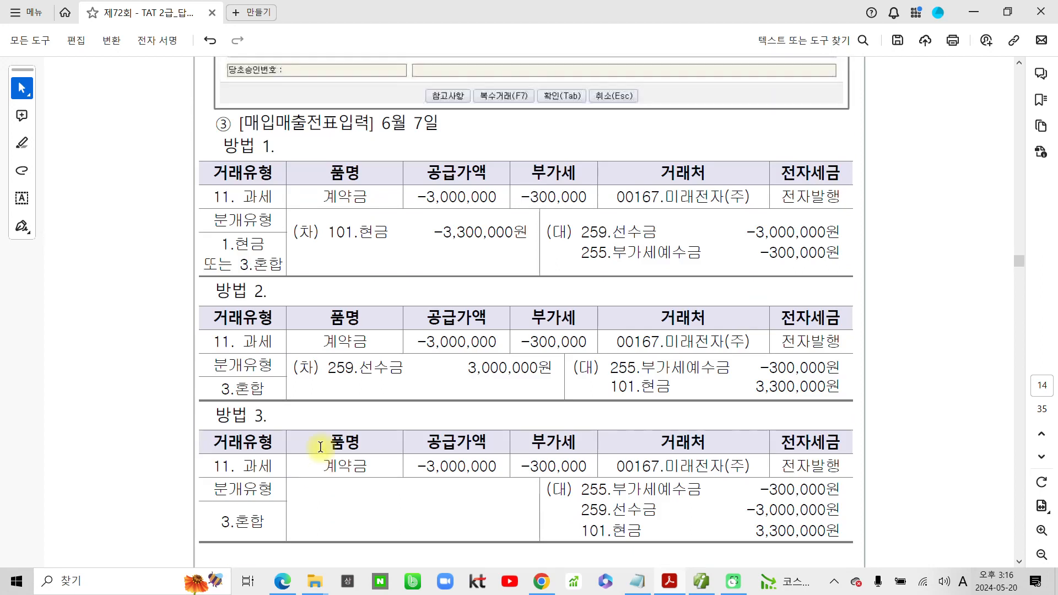
pyautogui.scroll(1, 320, 446)
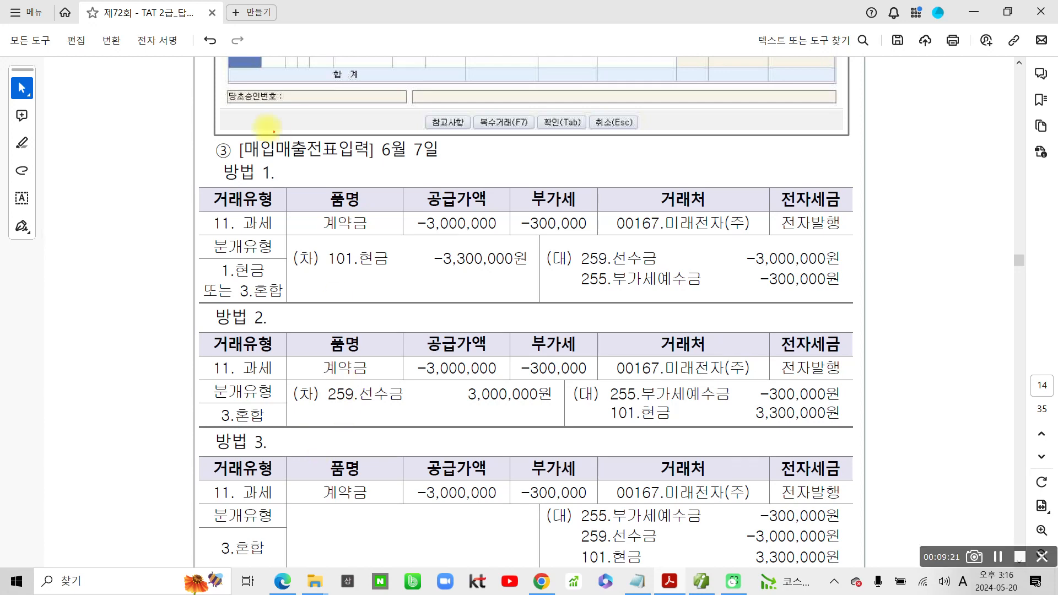
pyautogui.moveTo(180, 169)
pyautogui.mouseDown()
pyautogui.moveTo(406, 248)
pyautogui.moveTo(861, 288)
pyautogui.moveTo(874, 308)
pyautogui.mouseUp()
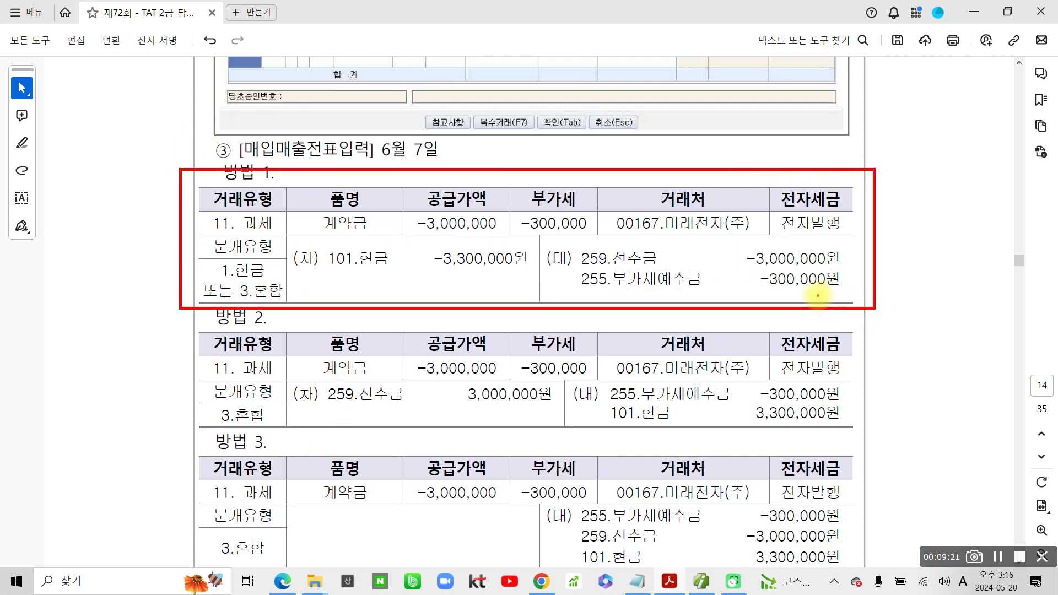
pyautogui.moveTo(148, 234)
pyautogui.mouseDown()
pyautogui.moveTo(135, 256)
pyautogui.moveTo(141, 294)
pyautogui.mouseUp()
pyautogui.moveTo(145, 378)
pyautogui.mouseDown()
pyautogui.moveTo(160, 386)
pyautogui.moveTo(182, 371)
pyautogui.mouseUp()
pyautogui.moveTo(151, 492); pyautogui.dragTo(187, 495)
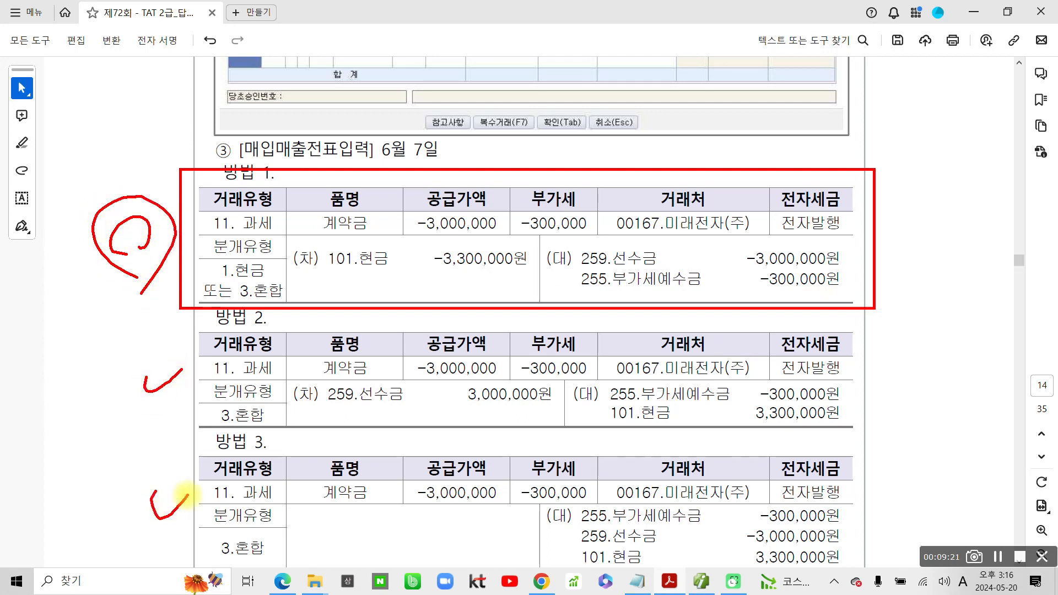
pyautogui.press('Escape')
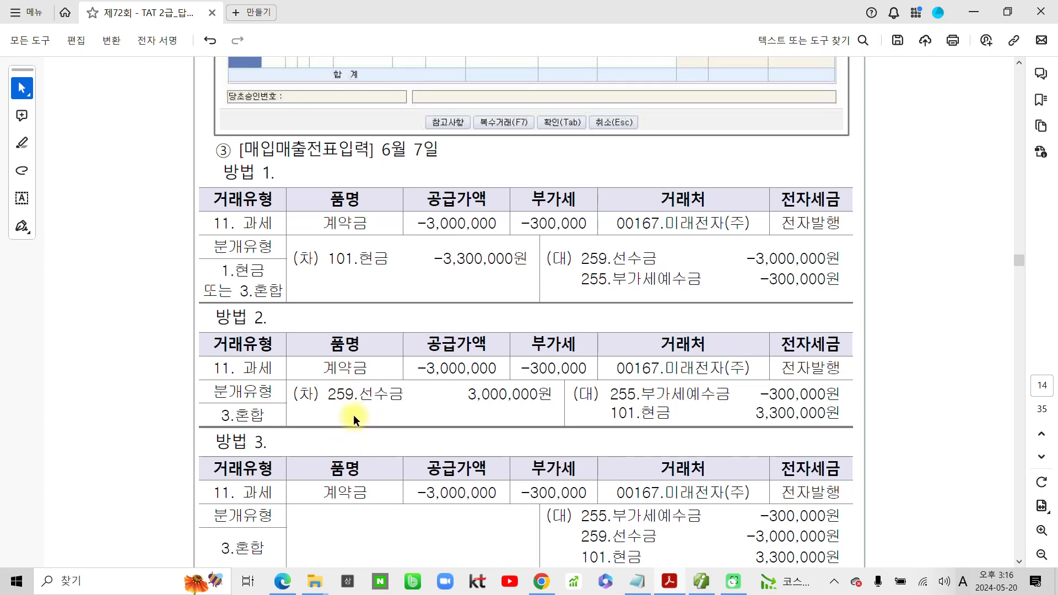
# Switch back to the accounting program, open 전자세금계산서 발행 및 내역관리, and list all customers' sales invoices from 2024-05-07 to 2024-06-07
pyautogui.scroll(-5, 353, 418)
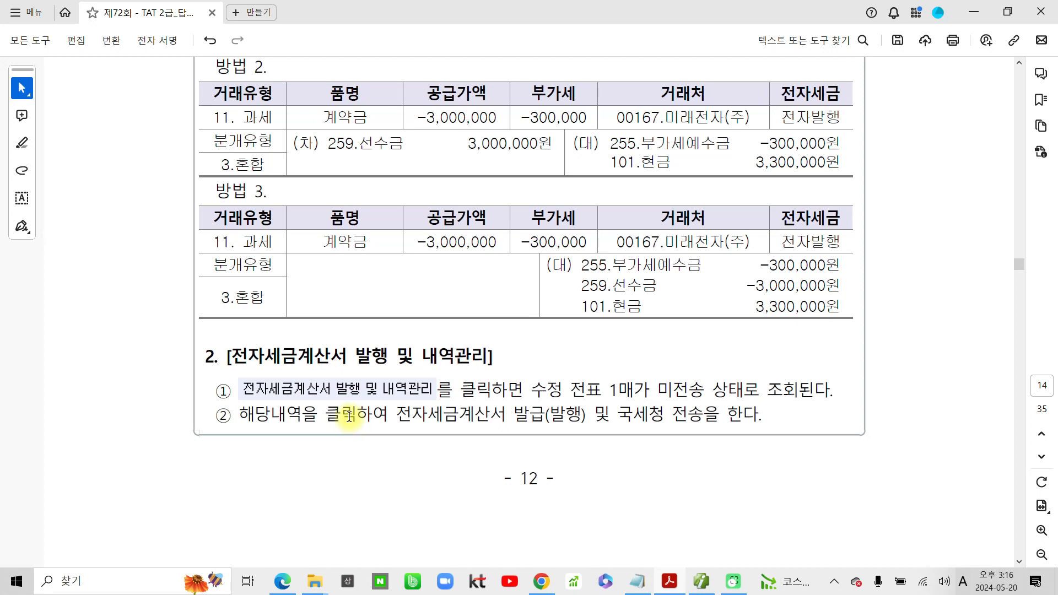
pyautogui.click(698, 582)
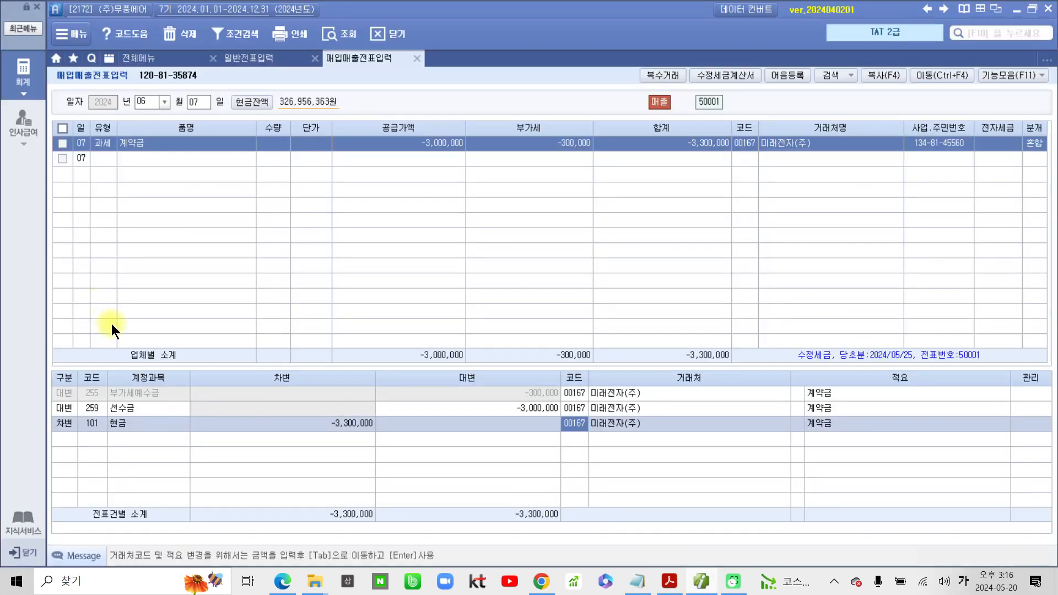
pyautogui.click(23, 74)
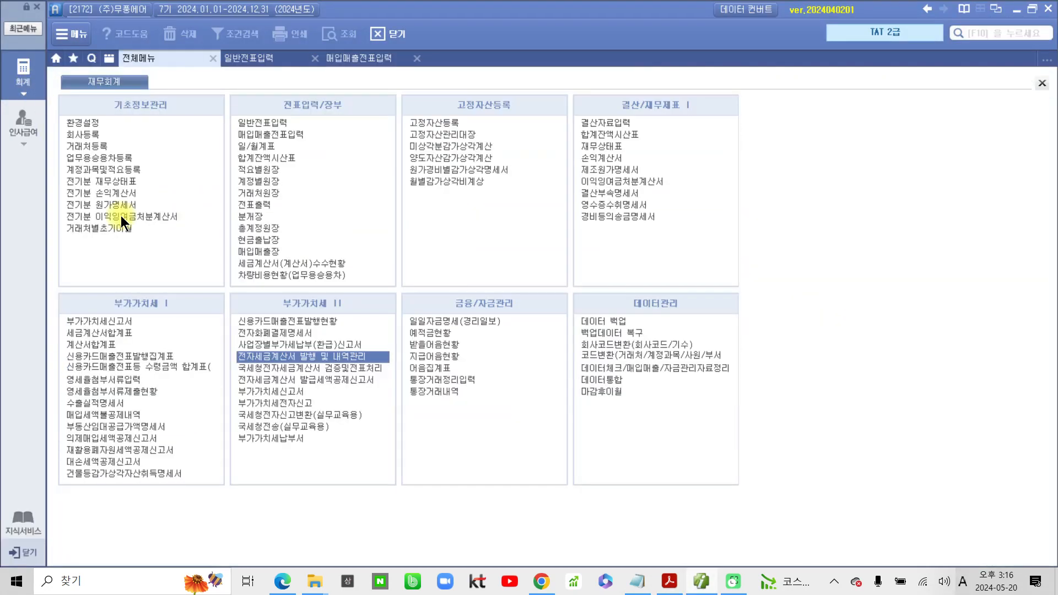
pyautogui.click(282, 356)
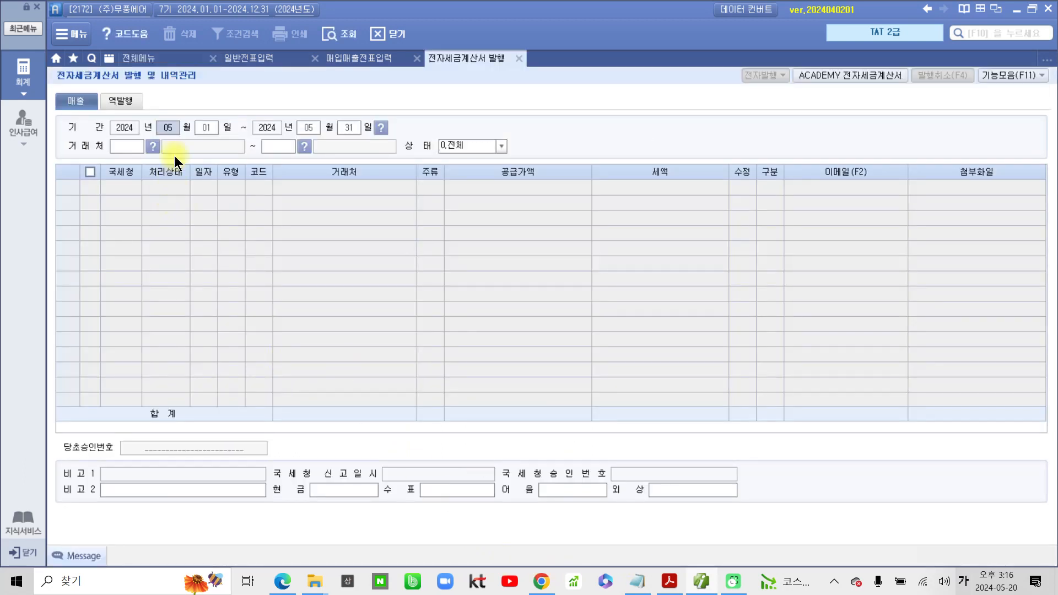
pyautogui.press('Return')
pyautogui.write('0706')
pyautogui.press('Return')
pyautogui.write('07')
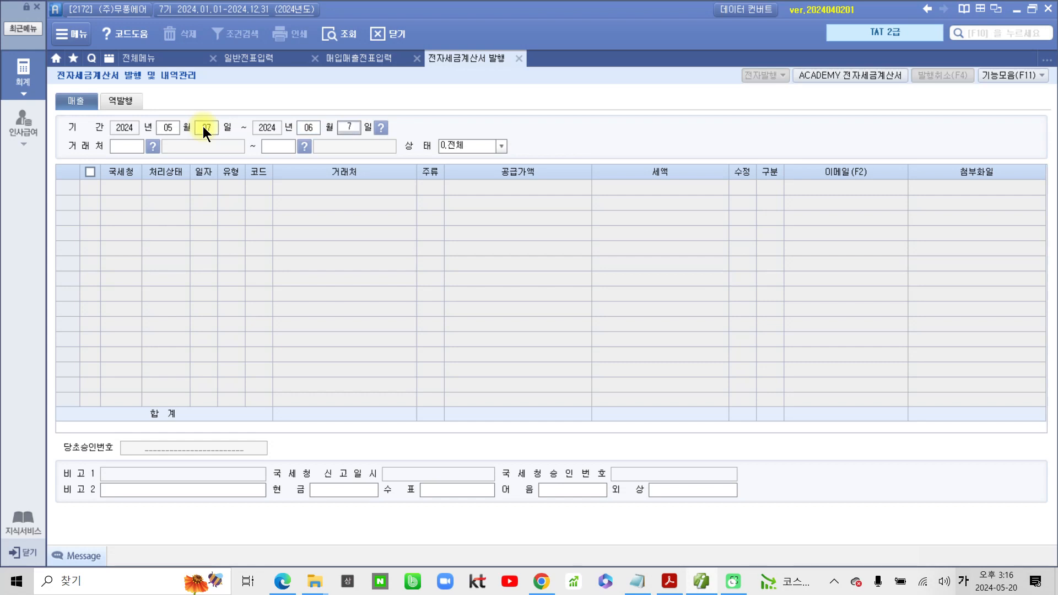
pyautogui.press('Return')
pyautogui.press('Return')
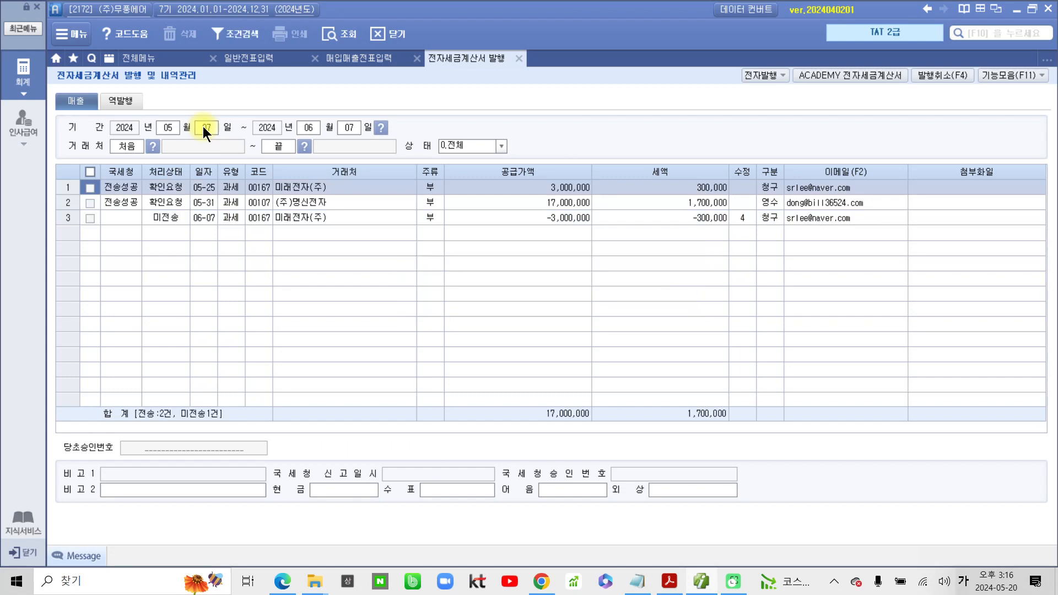
# Select the unsent 06-07 미래전자(주) corrected invoice for -3,000,000 and run 전자발행 for it
pyautogui.click(90, 218)
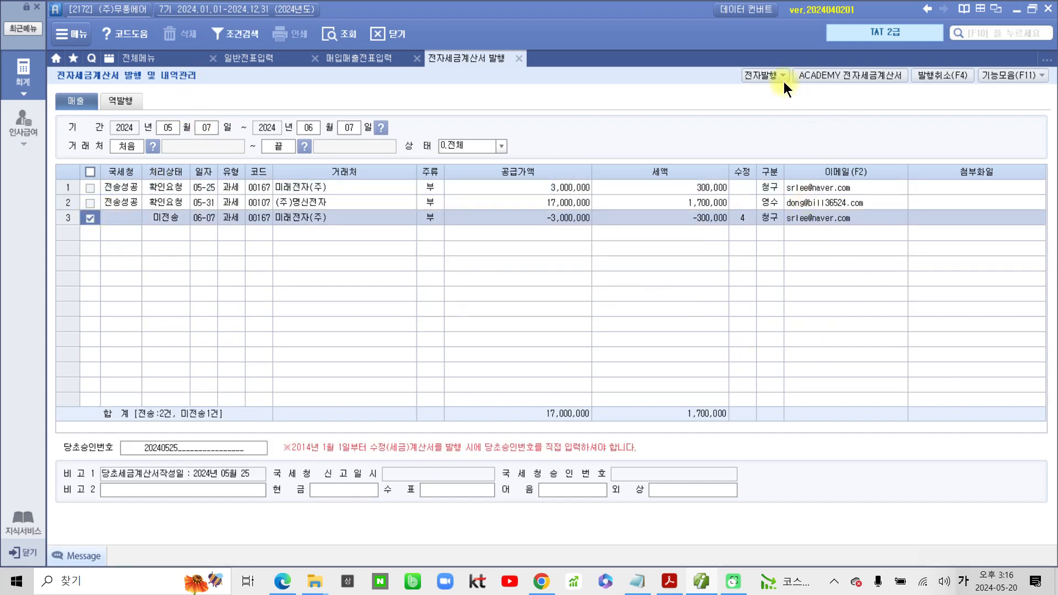
pyautogui.click(758, 70)
pyautogui.click(510, 355)
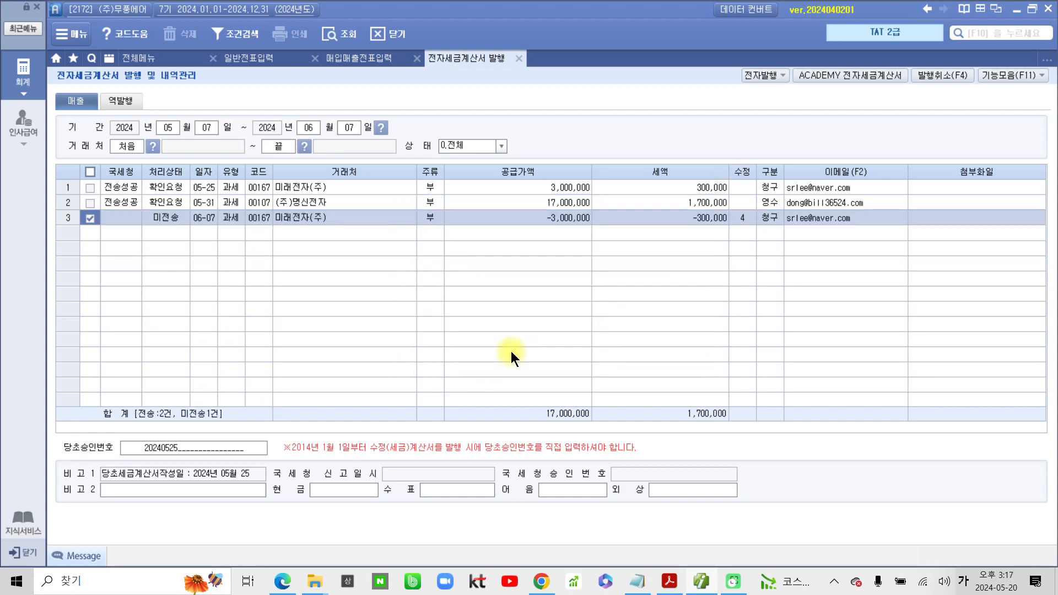
pyautogui.click(557, 499)
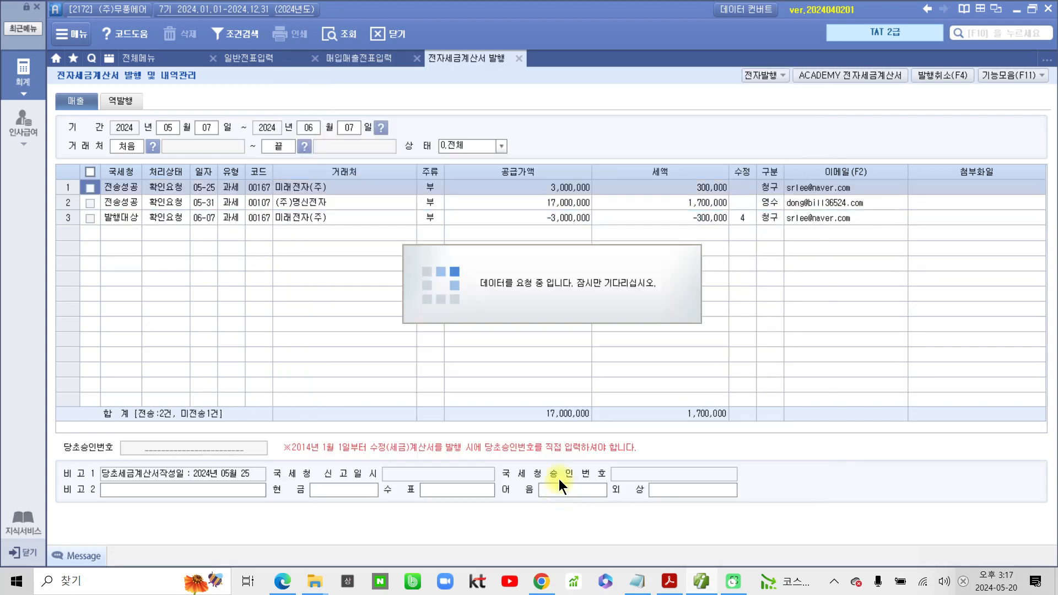
pyautogui.click(527, 323)
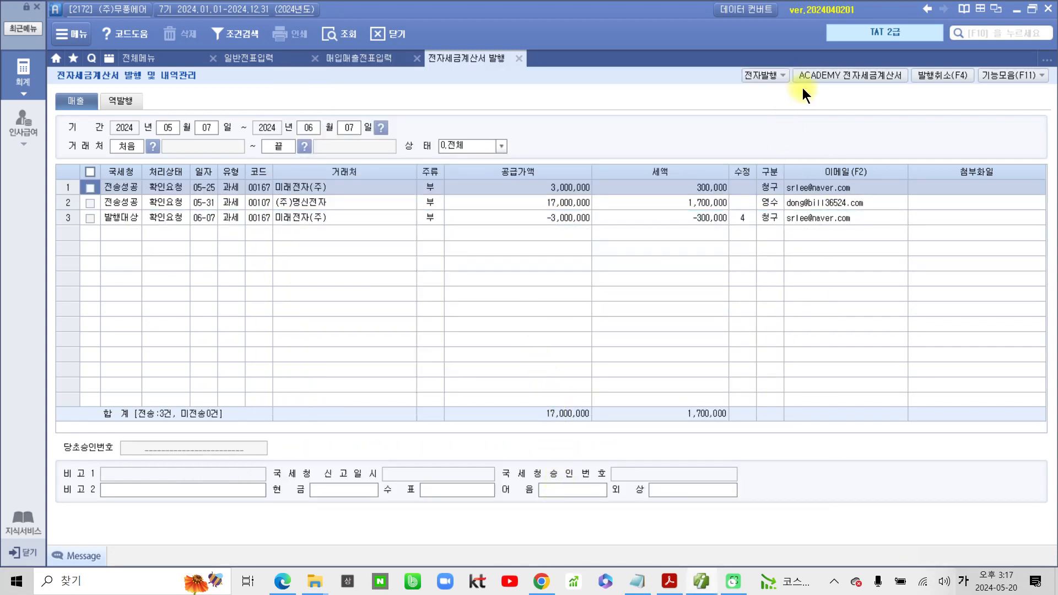
# Log in to the ACADEMY 전자세금계산서 site, list the unsent sales invoices, and issue the 2024-06-07 미래전자(주) corrected invoice
pyautogui.click(829, 74)
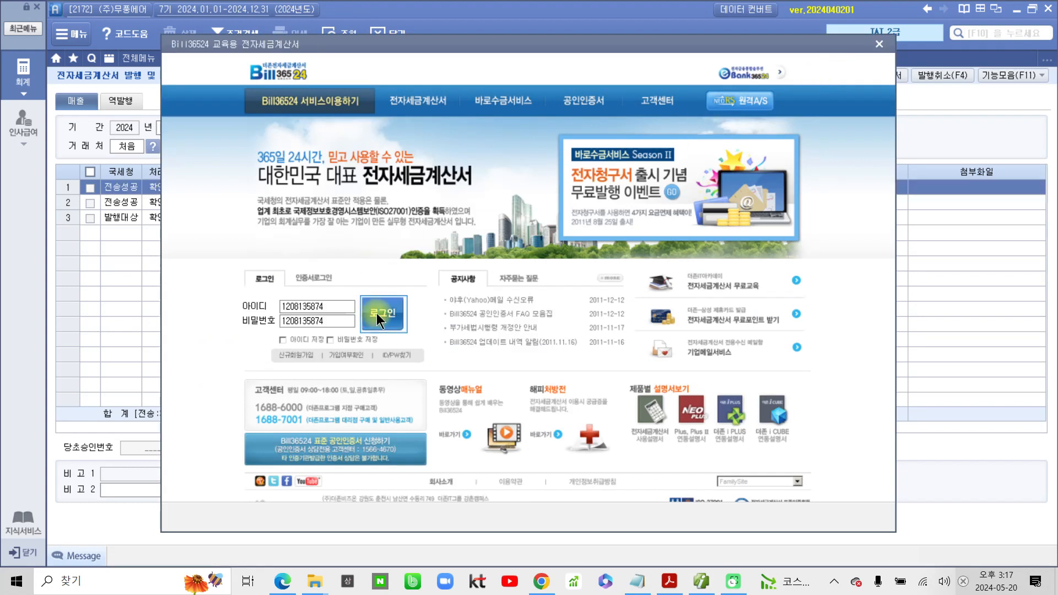
pyautogui.click(380, 313)
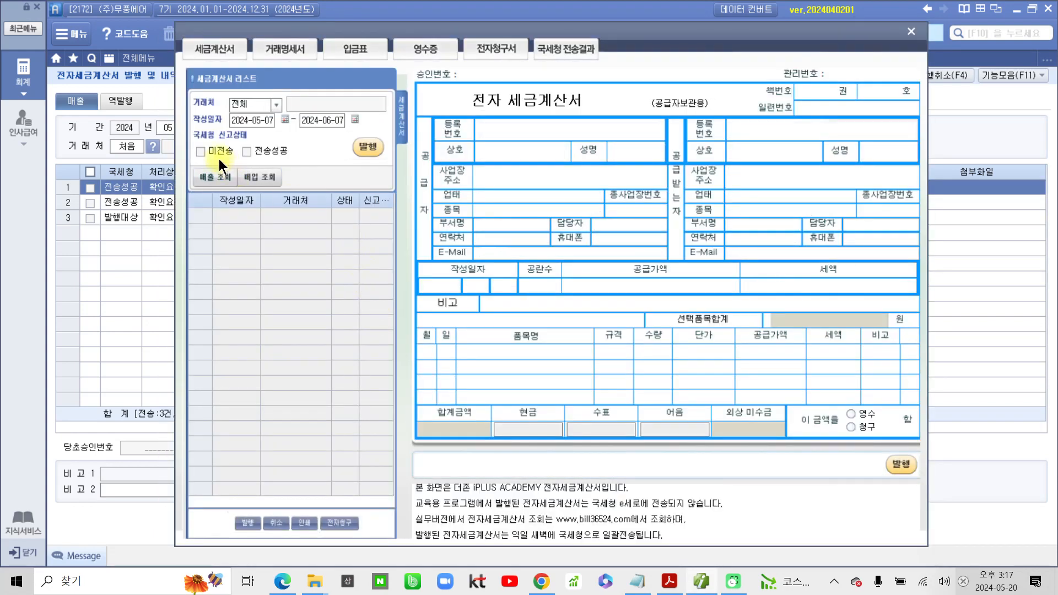
pyautogui.click(217, 177)
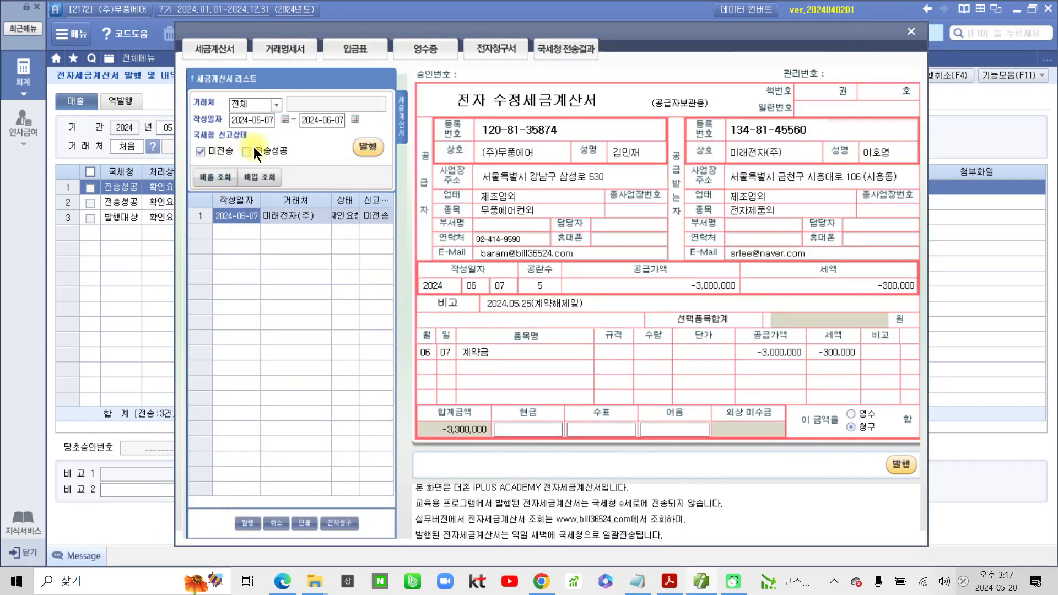
pyautogui.click(368, 148)
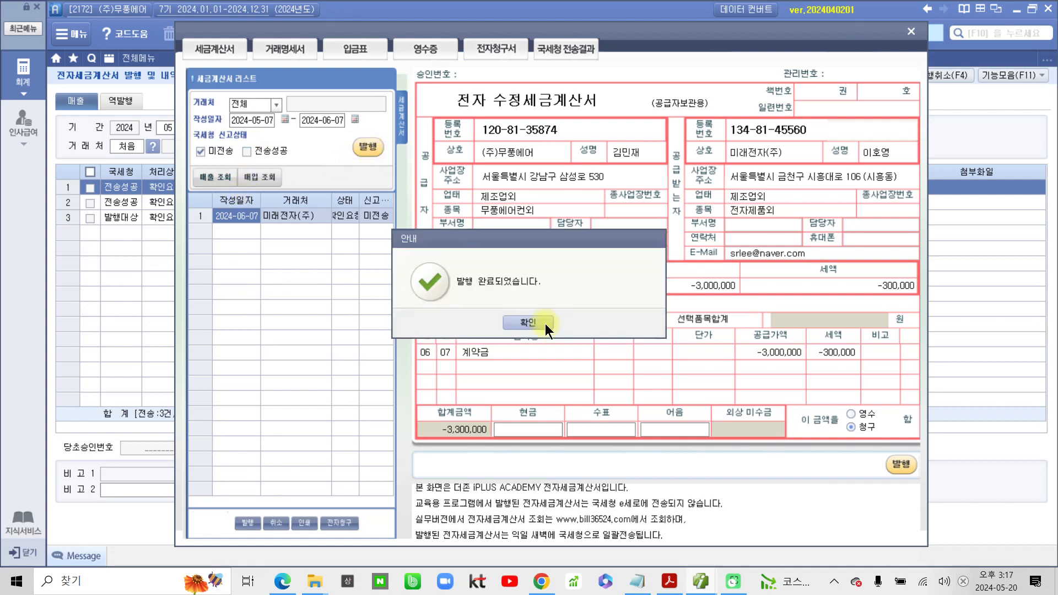
pyautogui.click(527, 323)
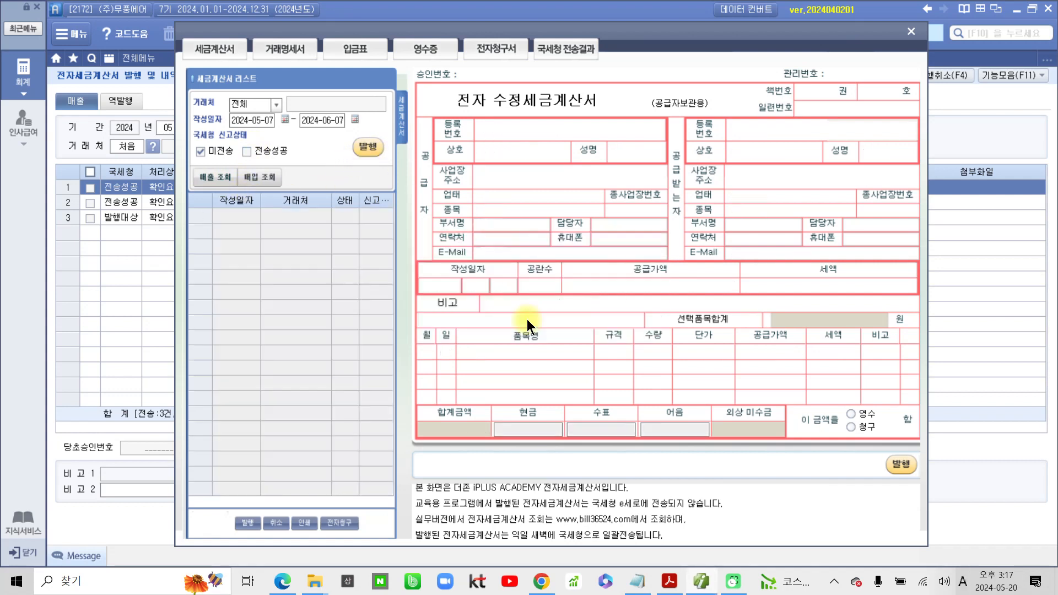
# Close the e-invoice windows, reload the June 7 vouchers in 매입매출전표입력, and check the 미래전자(주) entry's 전자세금 status and journal lines
pyautogui.click(911, 36)
pyautogui.click(520, 58)
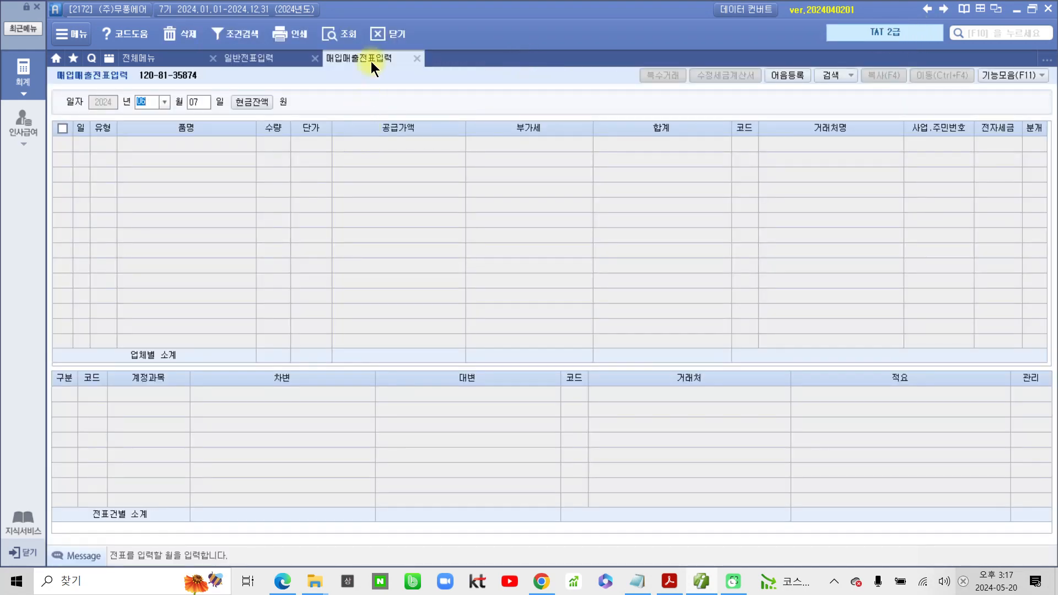
pyautogui.click(339, 26)
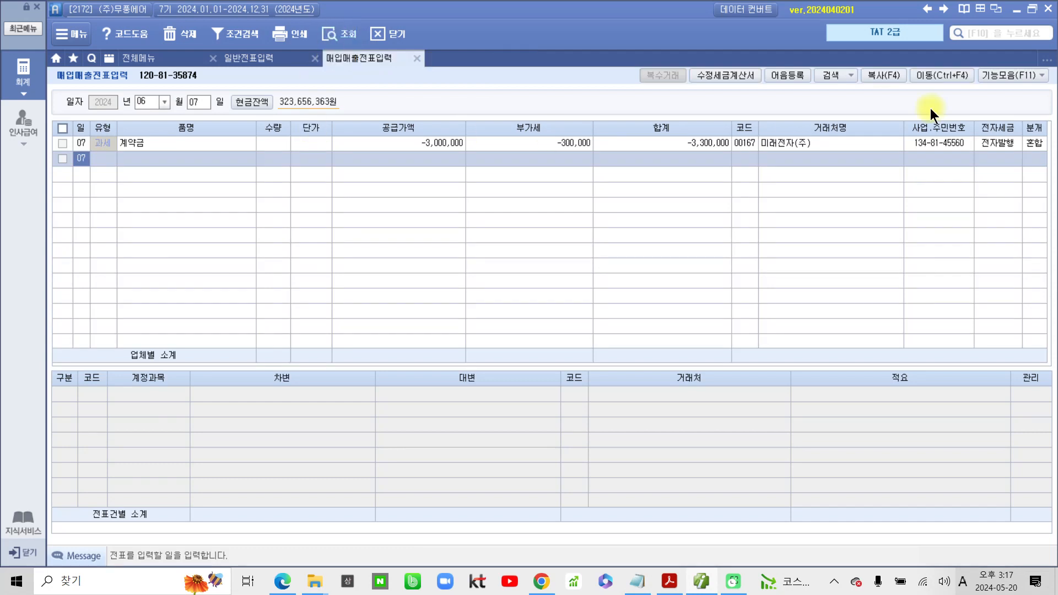
pyautogui.click(1038, 142)
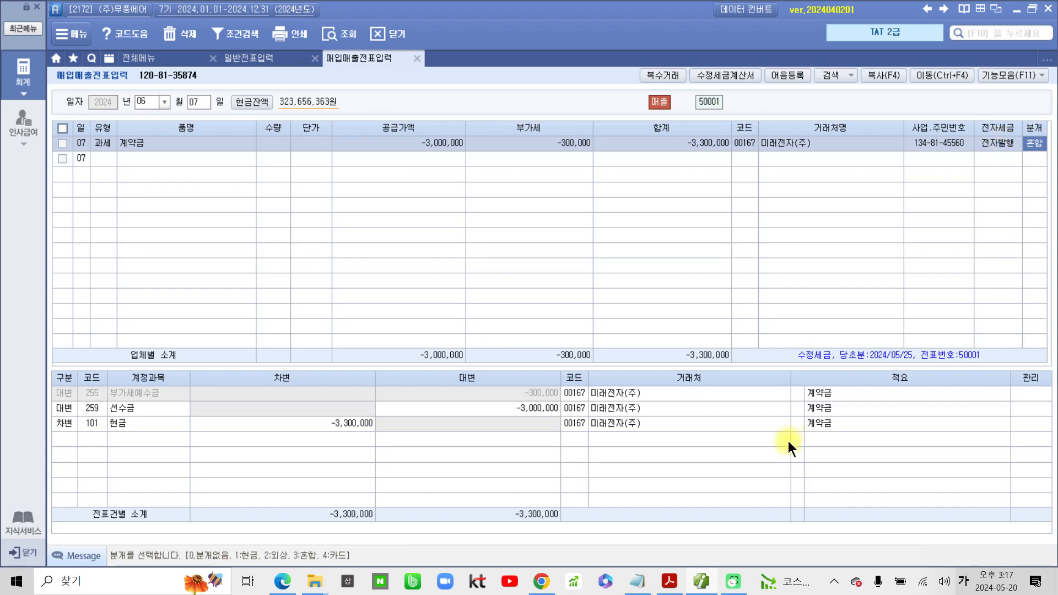
# Switch to the exam PDF and highlight the exercise 3 heading '부동산임대사업자의 부가가치세신고서 작성'
pyautogui.click(702, 583)
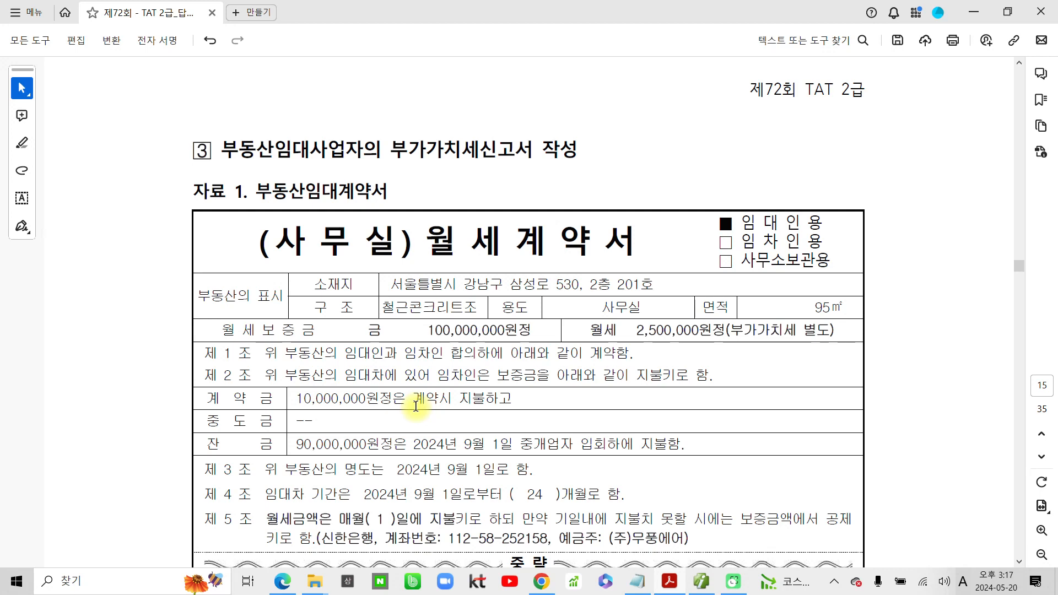
pyautogui.moveTo(221, 152); pyautogui.dragTo(601, 156)
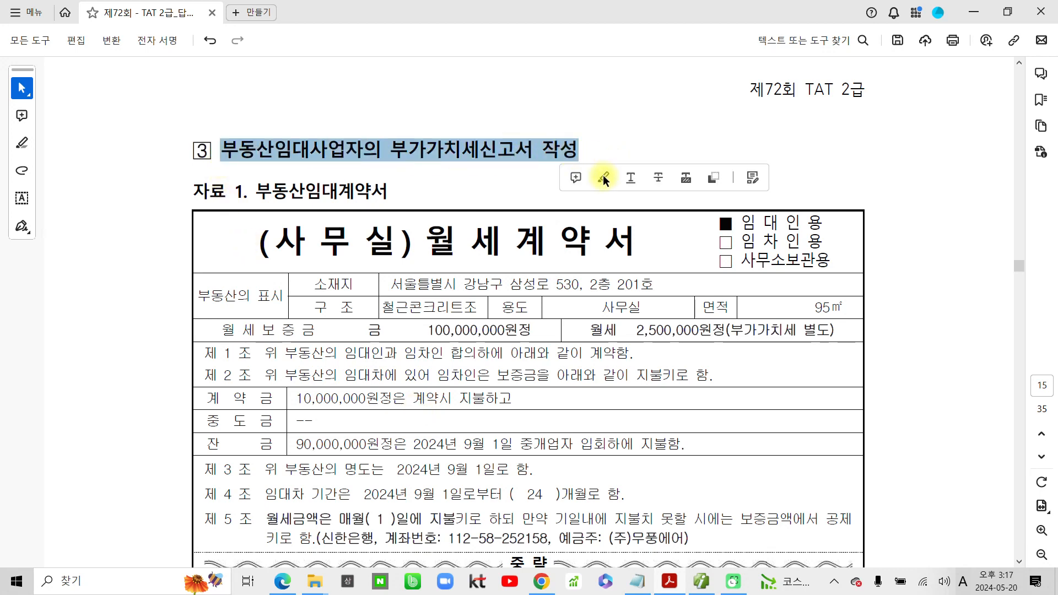
pyautogui.click(604, 178)
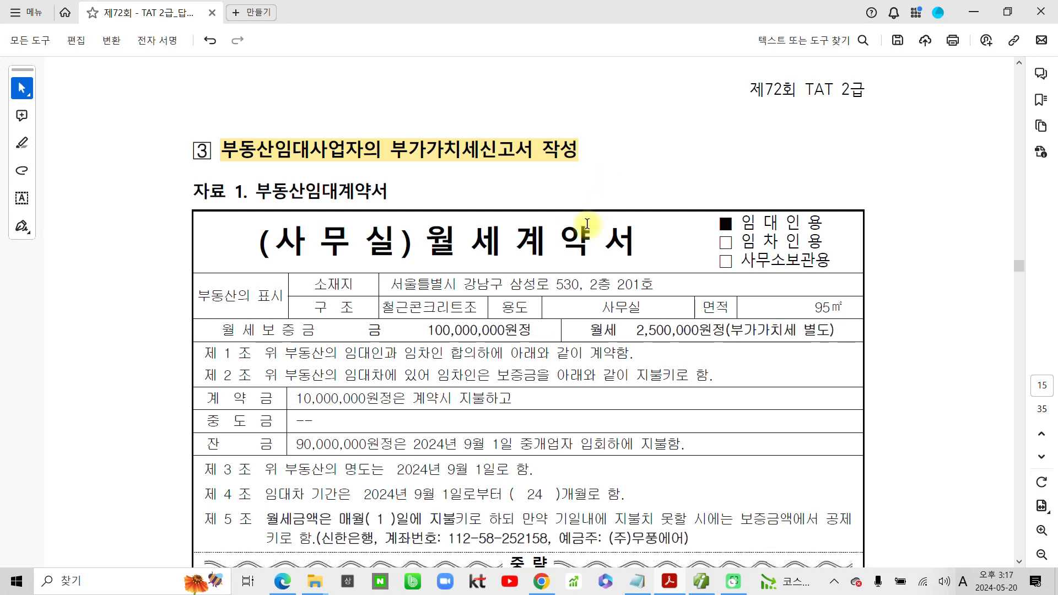
# Read through the lease contract in 자료 1 and highlight the 자료 2 heading '임대료 전자세금계산서 발급'
pyautogui.scroll(-1, 385, 338)
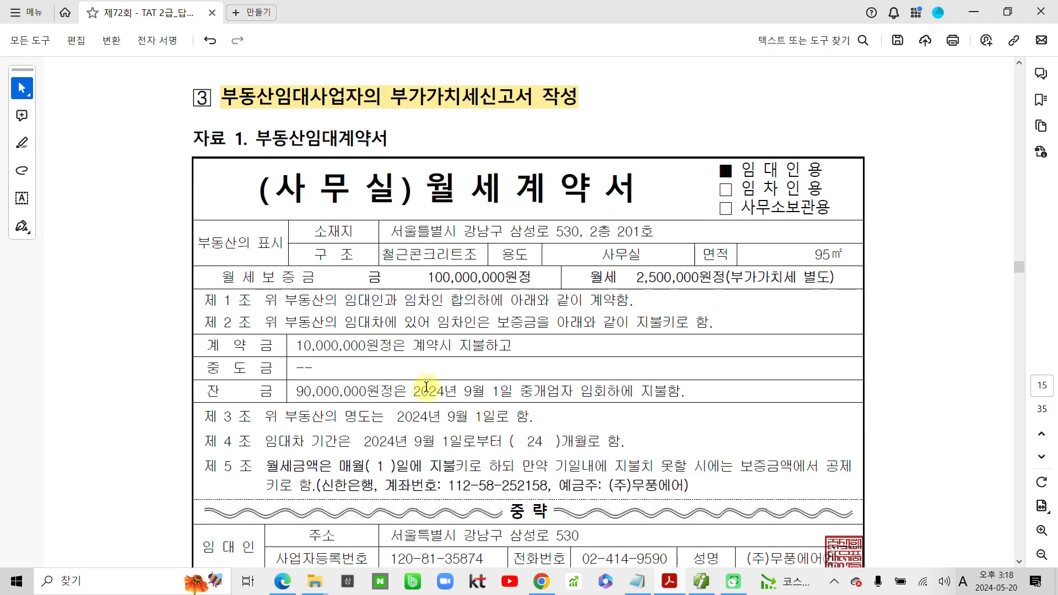
pyautogui.scroll(-1, 426, 388)
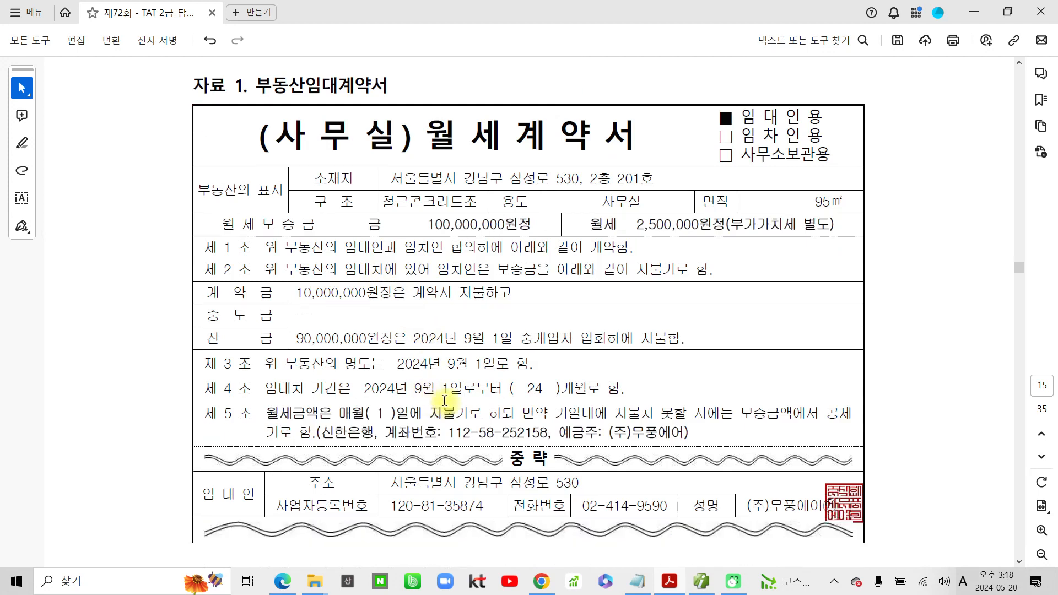
pyautogui.scroll(-6, 438, 401)
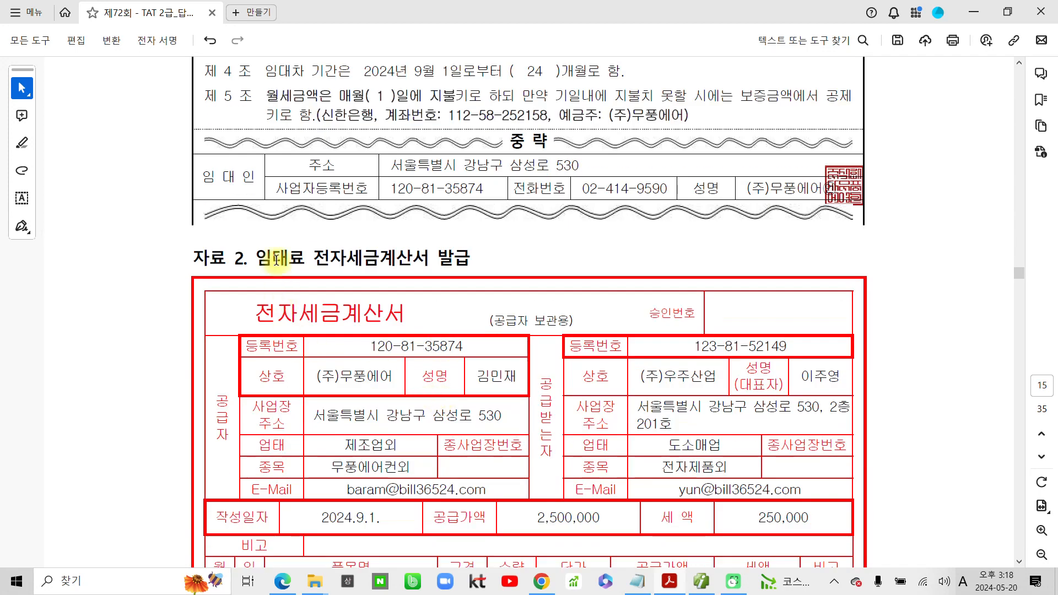
pyautogui.moveTo(248, 258); pyautogui.dragTo(470, 259)
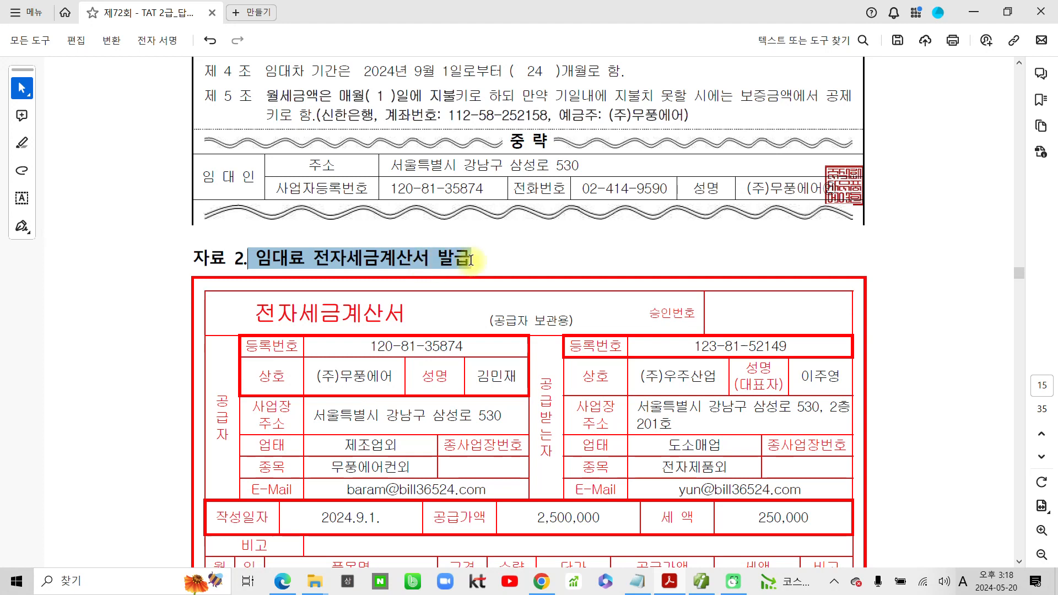
pyautogui.click(508, 287)
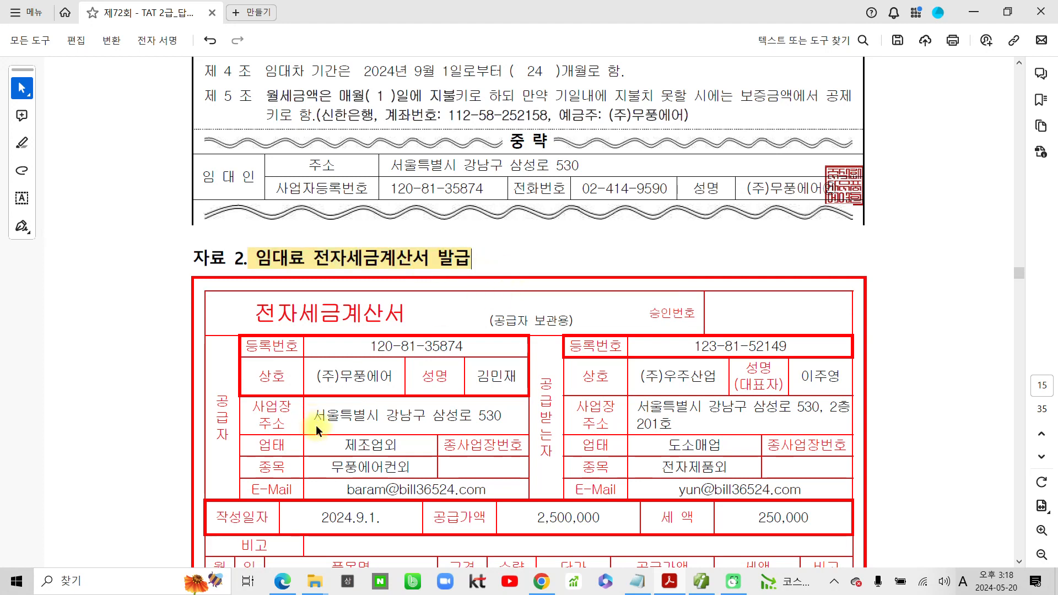
# Highlight the deposit amount 2,750,000 and the description '9월 임대료' in the 자료 3 bank transaction table
pyautogui.scroll(-15, 315, 425)
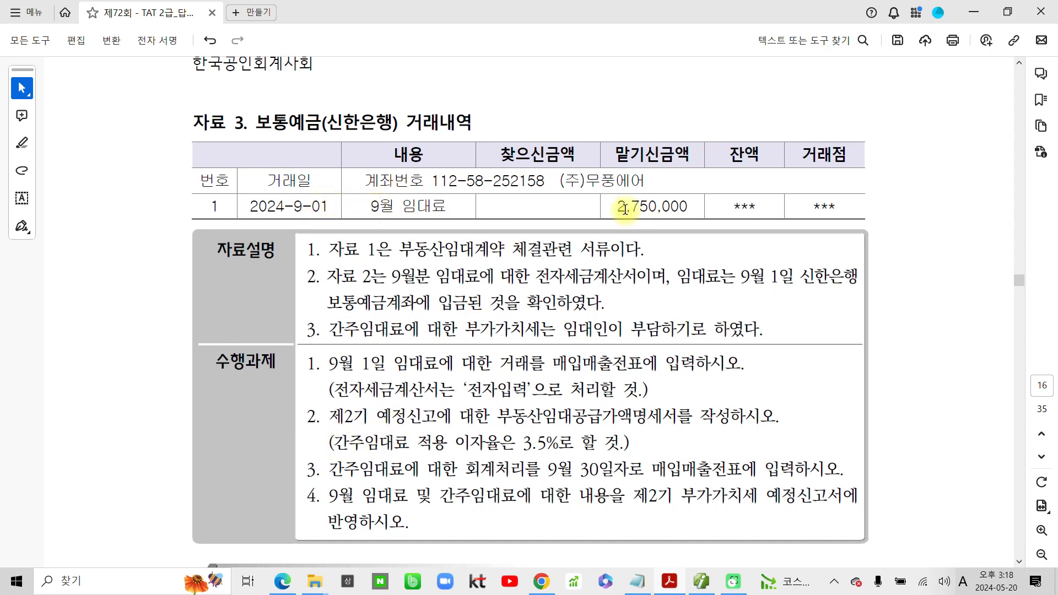
pyautogui.moveTo(617, 207); pyautogui.dragTo(693, 209)
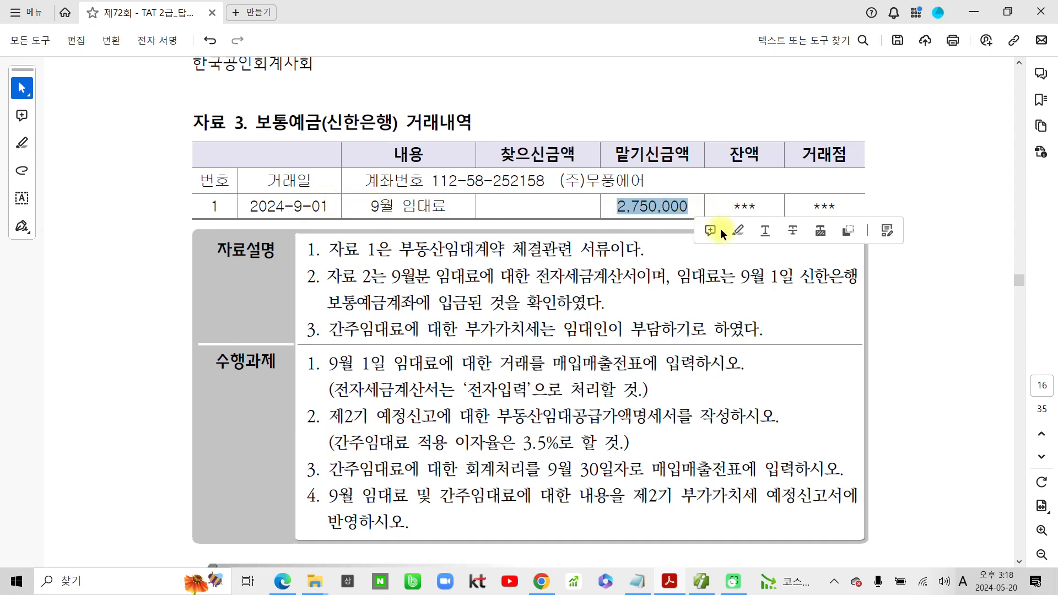
pyautogui.click(732, 227)
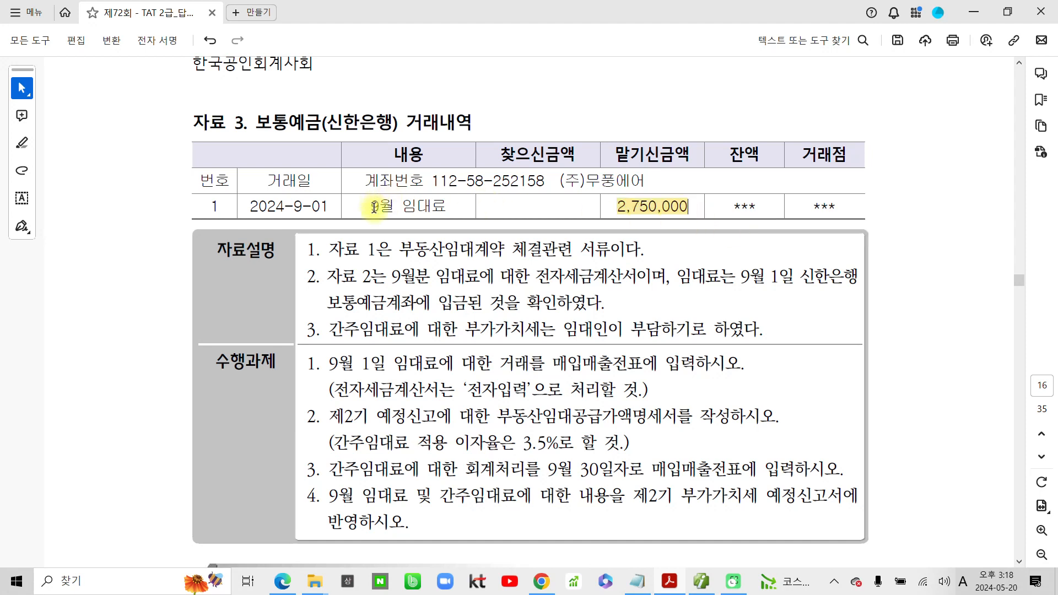
pyautogui.moveTo(365, 206); pyautogui.dragTo(446, 207)
pyautogui.click(478, 229)
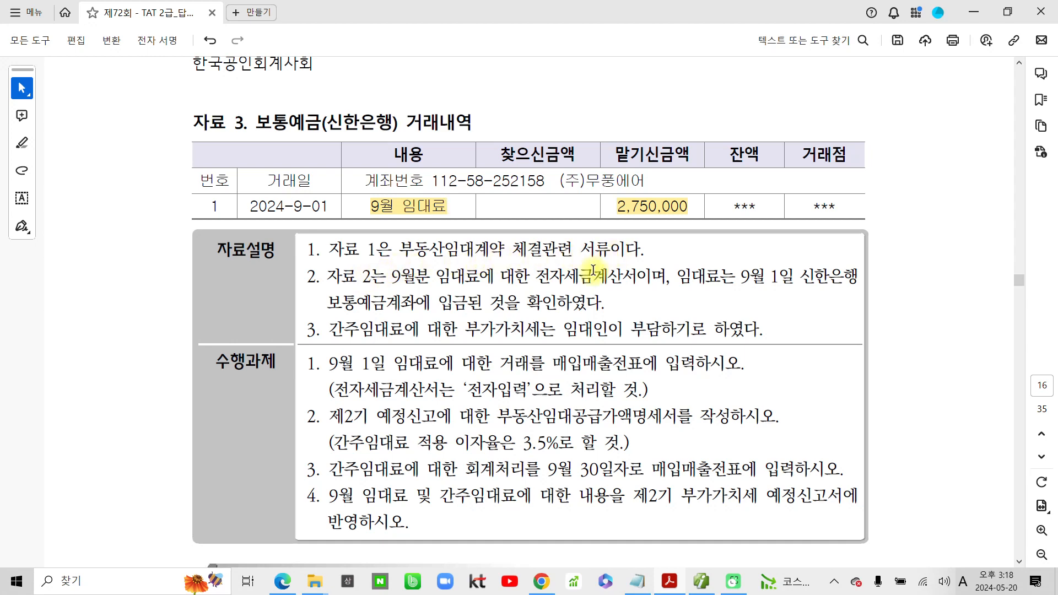
# Recheck the lease contract and 자료설명, and highlight '임대인이 부담하기로 하였다' in 자료설명 item 3
pyautogui.scroll(15, 573, 331)
pyautogui.scroll(3, 563, 327)
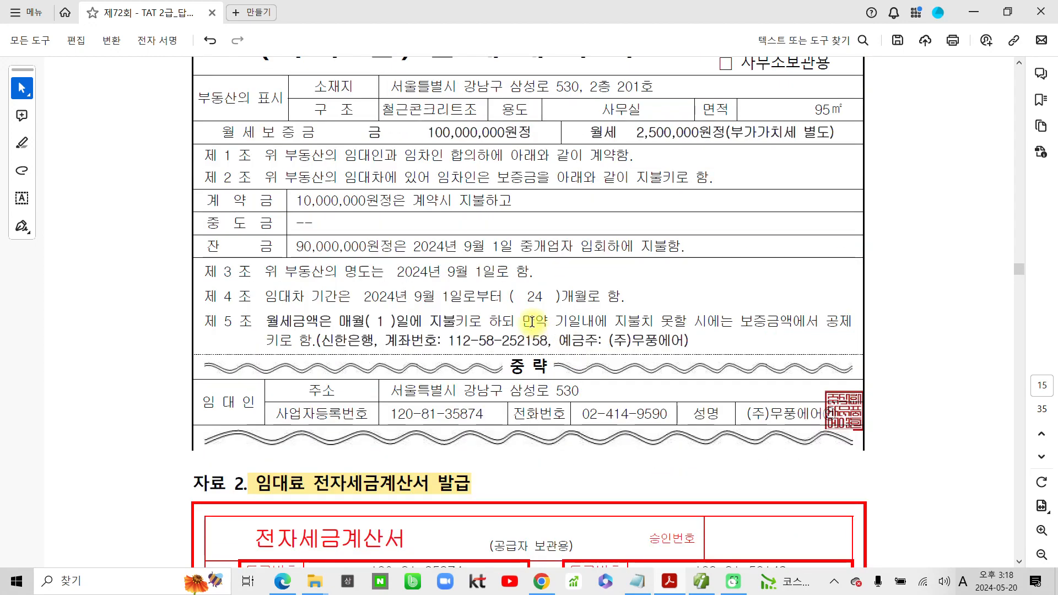
pyautogui.scroll(-6, 546, 386)
pyautogui.scroll(-10, 548, 390)
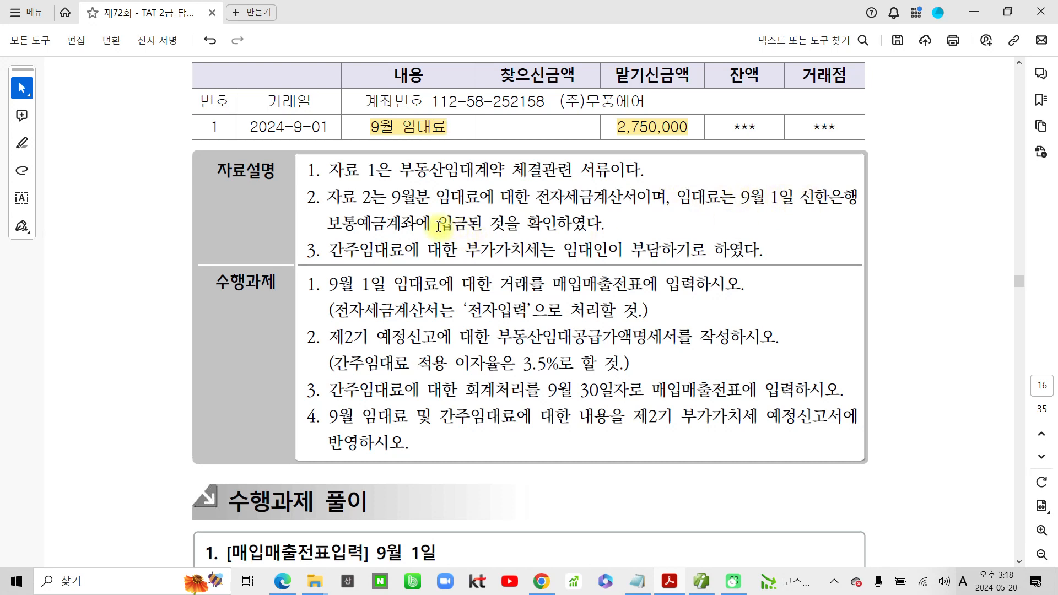
pyautogui.moveTo(602, 223); pyautogui.dragTo(534, 222)
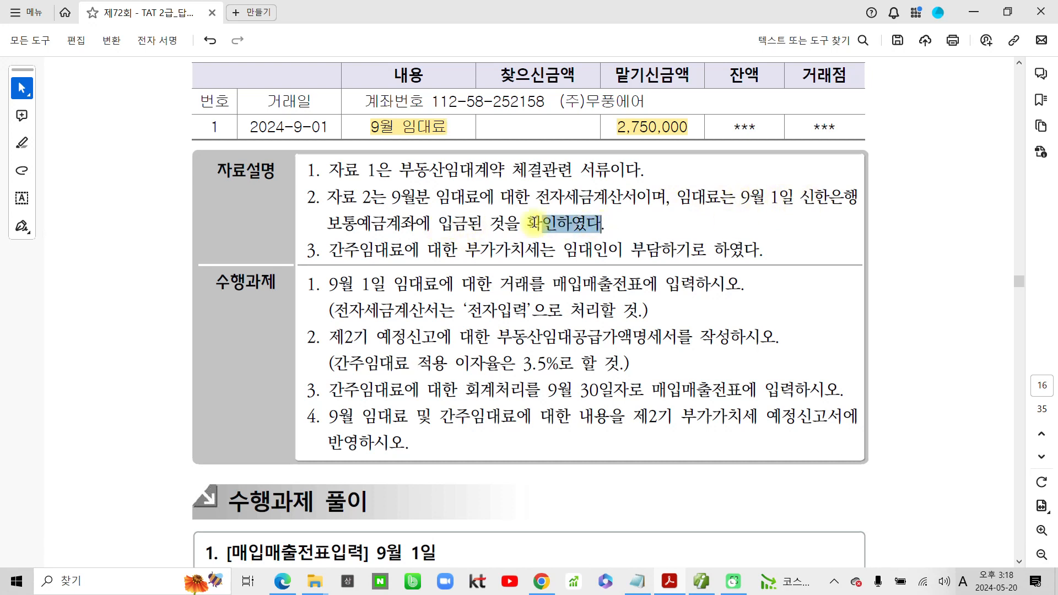
pyautogui.click(467, 223)
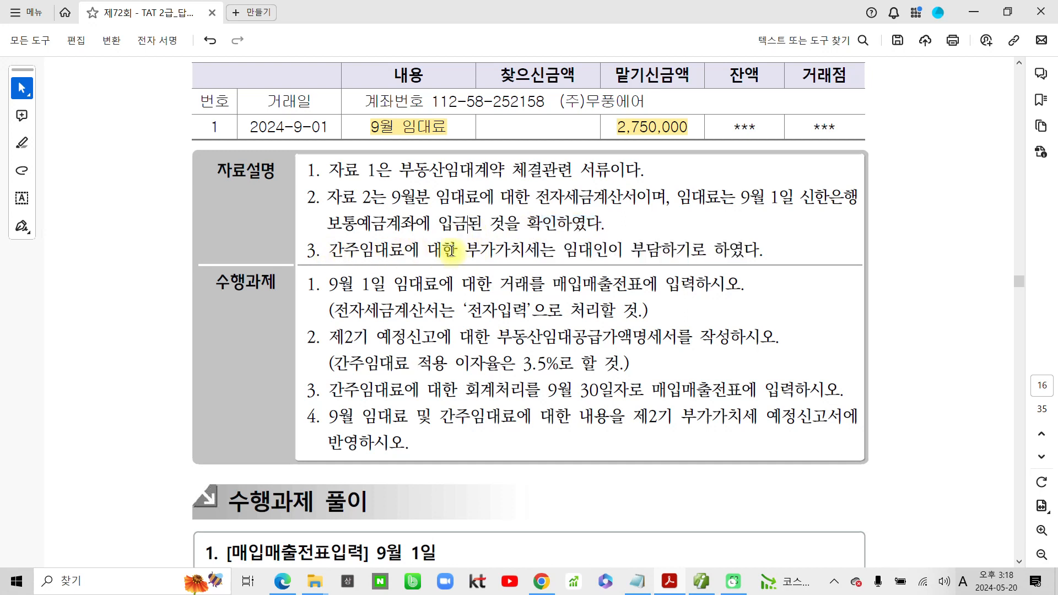
pyautogui.moveTo(561, 255); pyautogui.dragTo(747, 261)
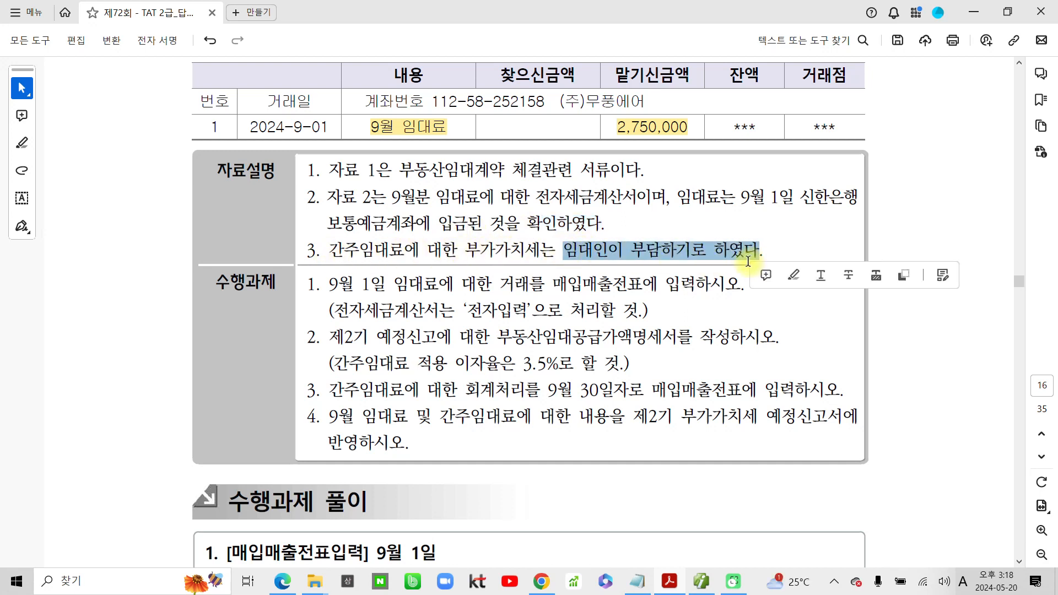
pyautogui.rightClick(715, 247)
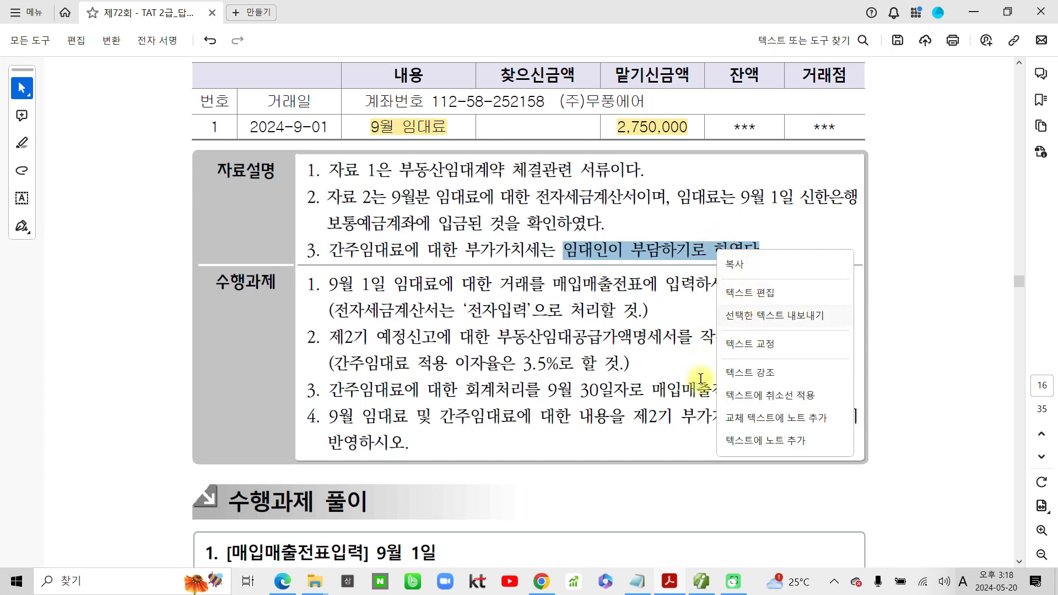
pyautogui.click(731, 372)
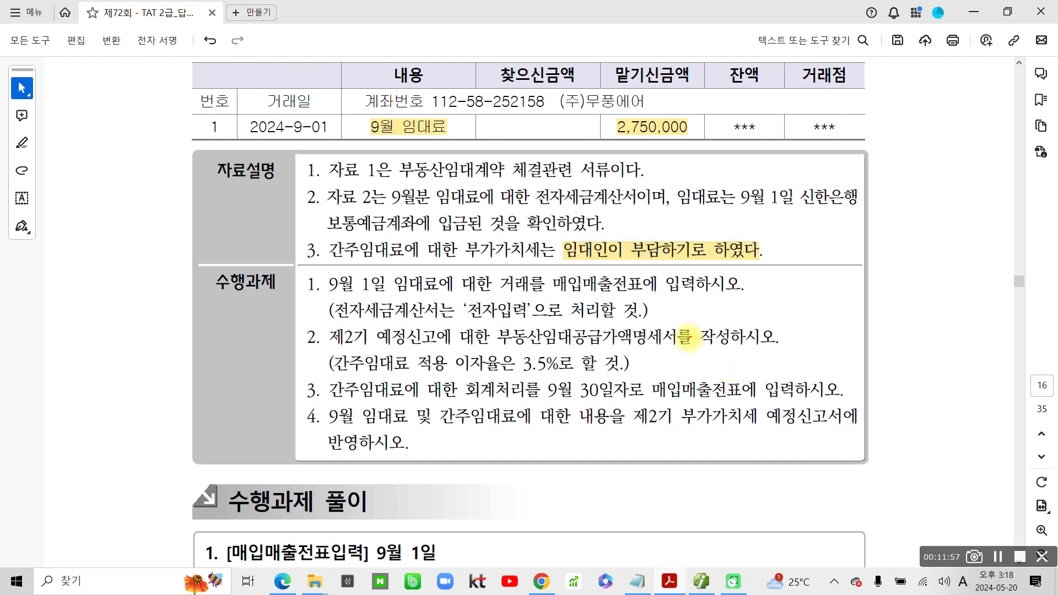
# Handwrite '세금공과금' in red beside 자료설명 item 3 and underline it
pyautogui.moveTo(792, 223)
pyautogui.mouseDown()
pyautogui.moveTo(767, 254)
pyautogui.moveTo(796, 263)
pyautogui.moveTo(809, 247)
pyautogui.moveTo(809, 296)
pyautogui.mouseUp()
pyautogui.moveTo(838, 213)
pyautogui.mouseDown()
pyautogui.moveTo(820, 252)
pyautogui.moveTo(873, 252)
pyautogui.mouseUp()
pyautogui.moveTo(824, 269)
pyautogui.mouseDown()
pyautogui.moveTo(826, 298)
pyautogui.moveTo(847, 297)
pyautogui.mouseUp()
pyautogui.moveTo(881, 229); pyautogui.dragTo(903, 260)
pyautogui.moveTo(888, 278)
pyautogui.mouseDown()
pyautogui.moveTo(879, 292)
pyautogui.moveTo(889, 279)
pyautogui.moveTo(927, 285)
pyautogui.moveTo(940, 309)
pyautogui.mouseUp()
pyautogui.moveTo(943, 271); pyautogui.dragTo(965, 269)
pyautogui.moveTo(982, 231)
pyautogui.mouseDown()
pyautogui.moveTo(1006, 259)
pyautogui.moveTo(979, 300)
pyautogui.mouseUp()
pyautogui.moveTo(980, 279); pyautogui.dragTo(1007, 300)
pyautogui.moveTo(766, 298); pyautogui.dragTo(1023, 331)
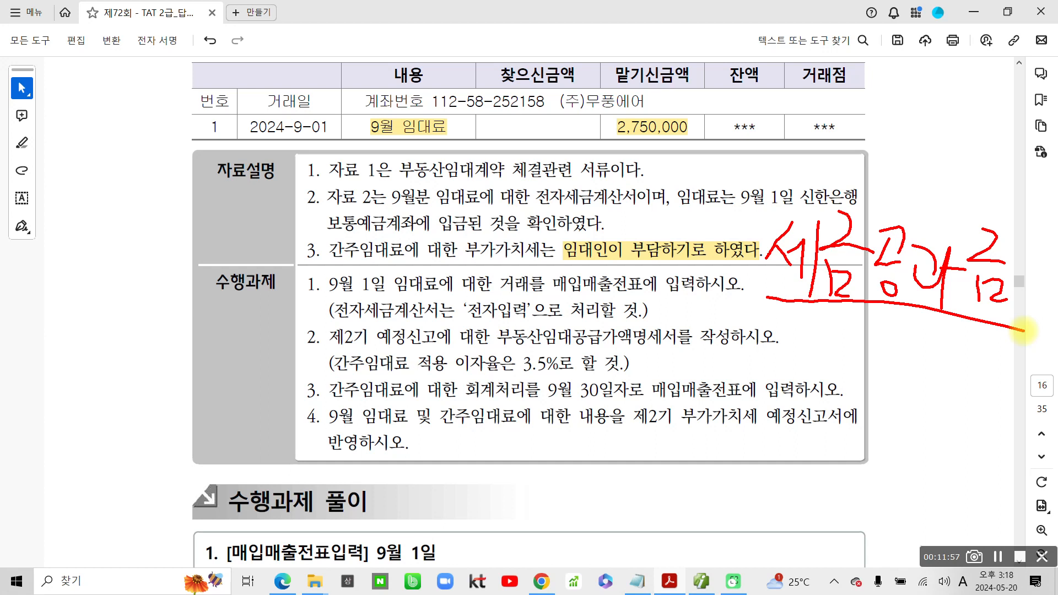
# Circle 수행과제 number 1 and '전자입력' in red, and clear all the red pen marks
pyautogui.moveTo(316, 268)
pyautogui.mouseDown()
pyautogui.moveTo(302, 291)
pyautogui.moveTo(318, 291)
pyautogui.mouseUp()
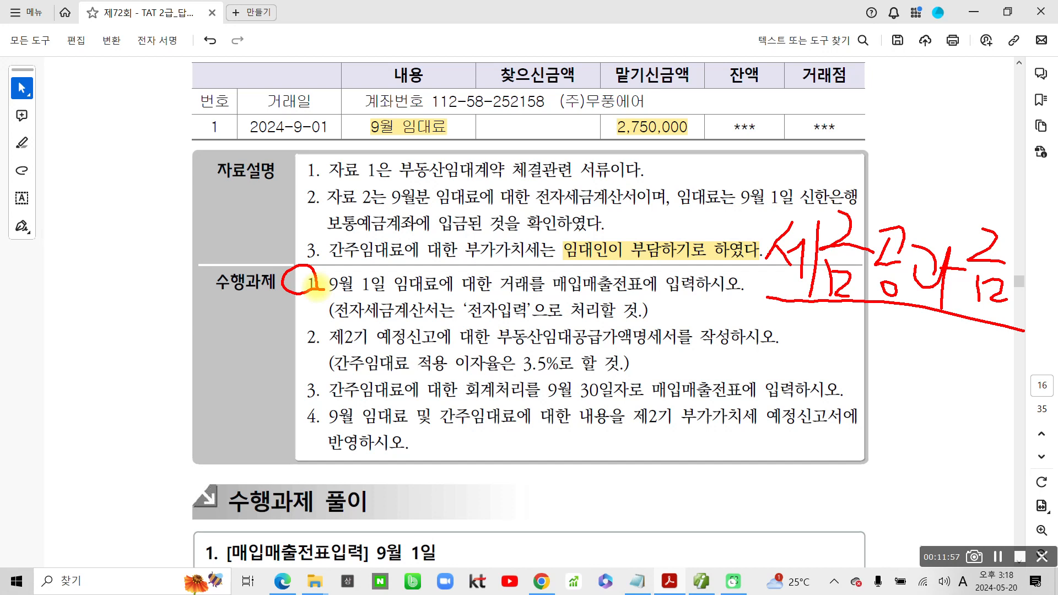
pyautogui.moveTo(510, 300)
pyautogui.mouseDown()
pyautogui.moveTo(460, 317)
pyautogui.moveTo(506, 333)
pyautogui.mouseUp()
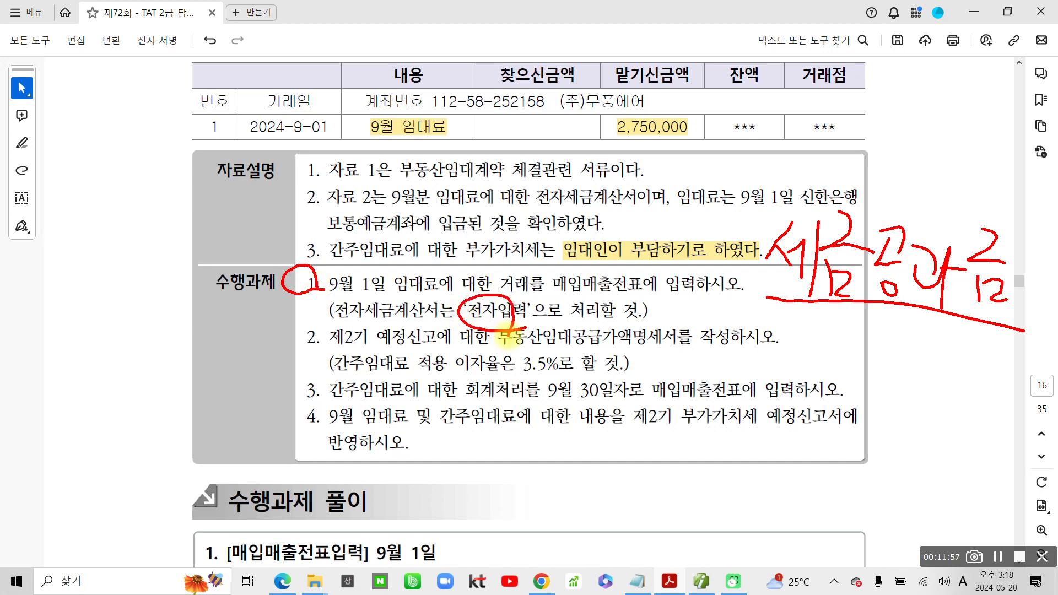
pyautogui.press('Escape')
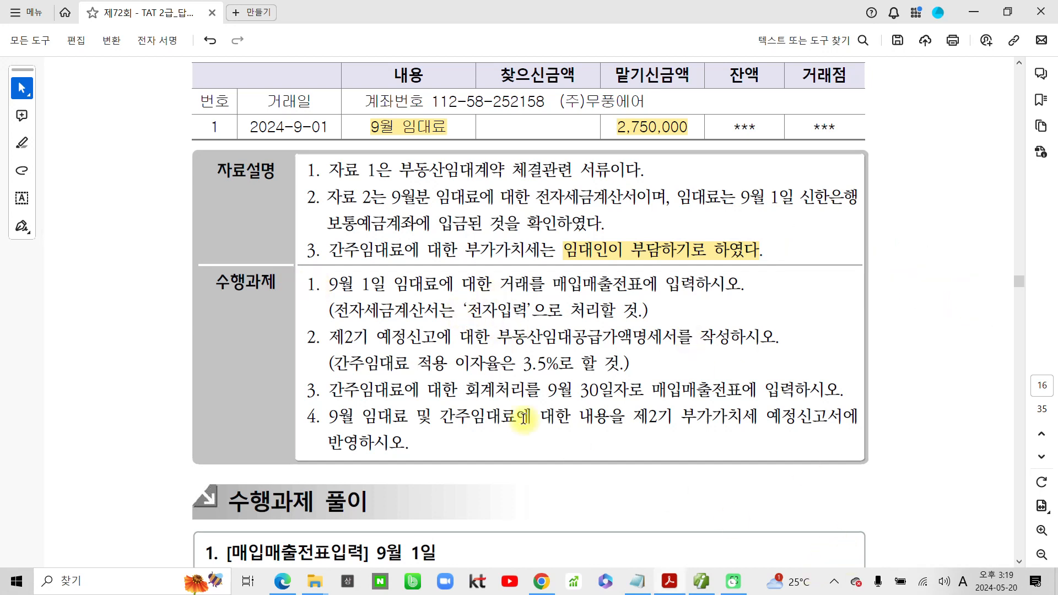
# Check the 작성일자 on the 자료 2 electronic tax invoice, circling 2024.9.1. in red and clearing the mark
pyautogui.scroll(10, 518, 418)
pyautogui.scroll(-1, 517, 419)
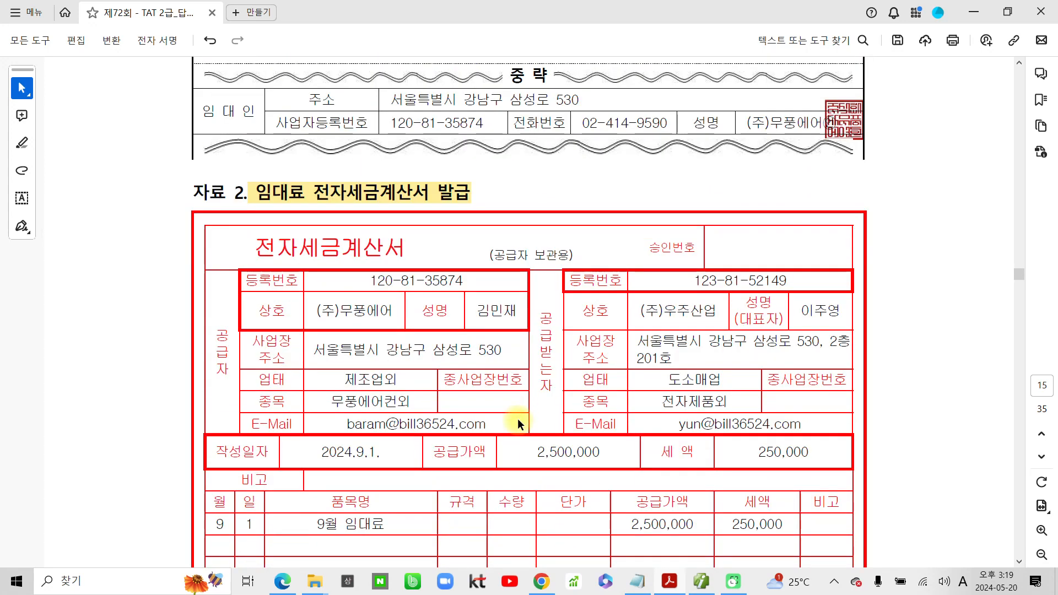
pyautogui.scroll(-1, 517, 421)
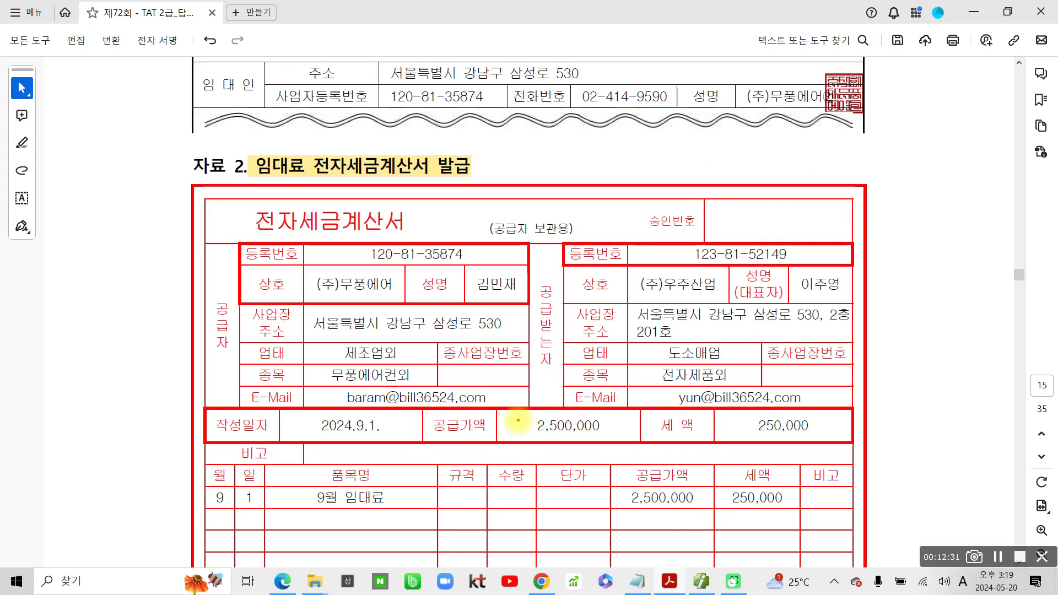
pyautogui.moveTo(292, 447)
pyautogui.mouseDown()
pyautogui.moveTo(358, 381)
pyautogui.moveTo(259, 465)
pyautogui.mouseUp()
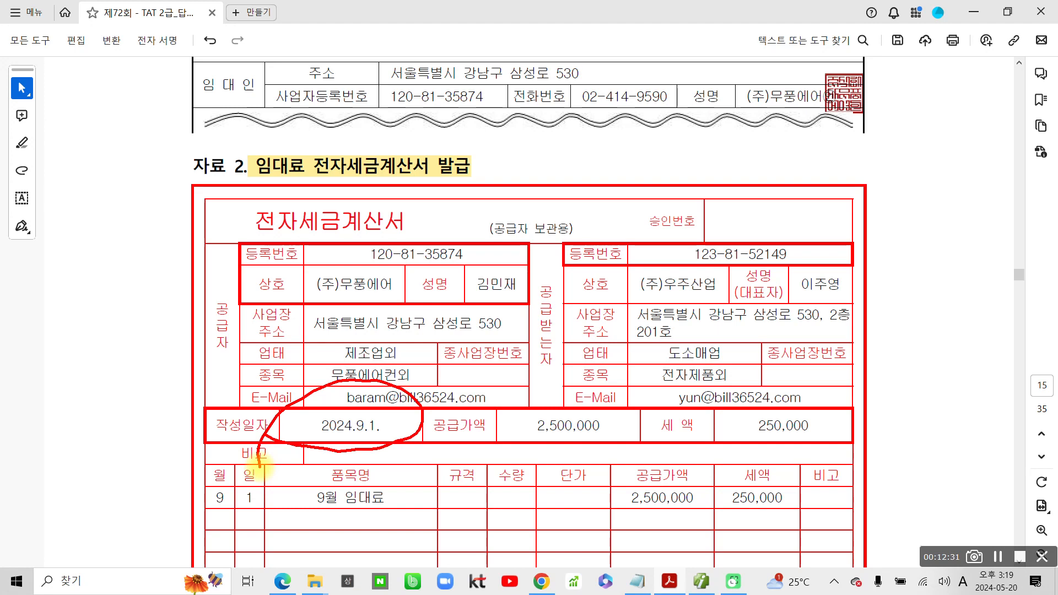
pyautogui.press('Escape')
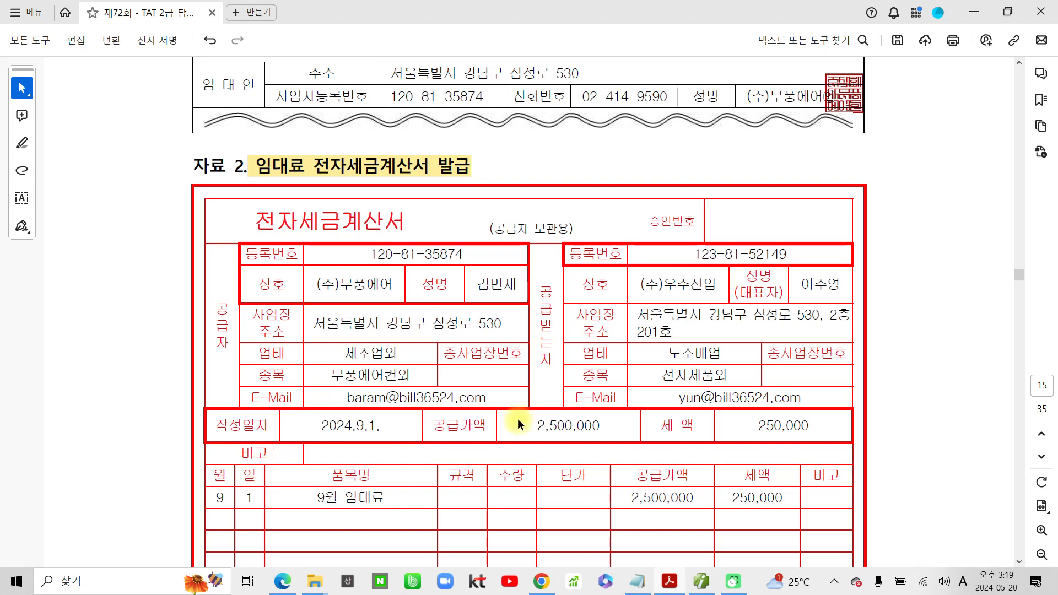
# Switch to 매입매출전표입력 in the accounting program, set the date to 09월 01일, and start an entry with type 11 (과세)
pyautogui.click(707, 585)
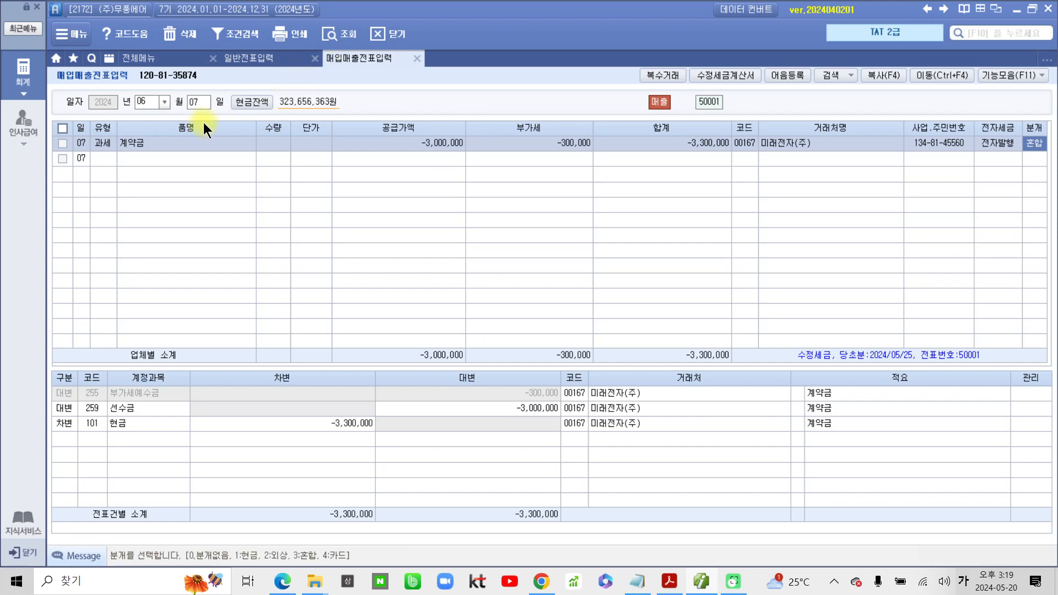
pyautogui.click(164, 103)
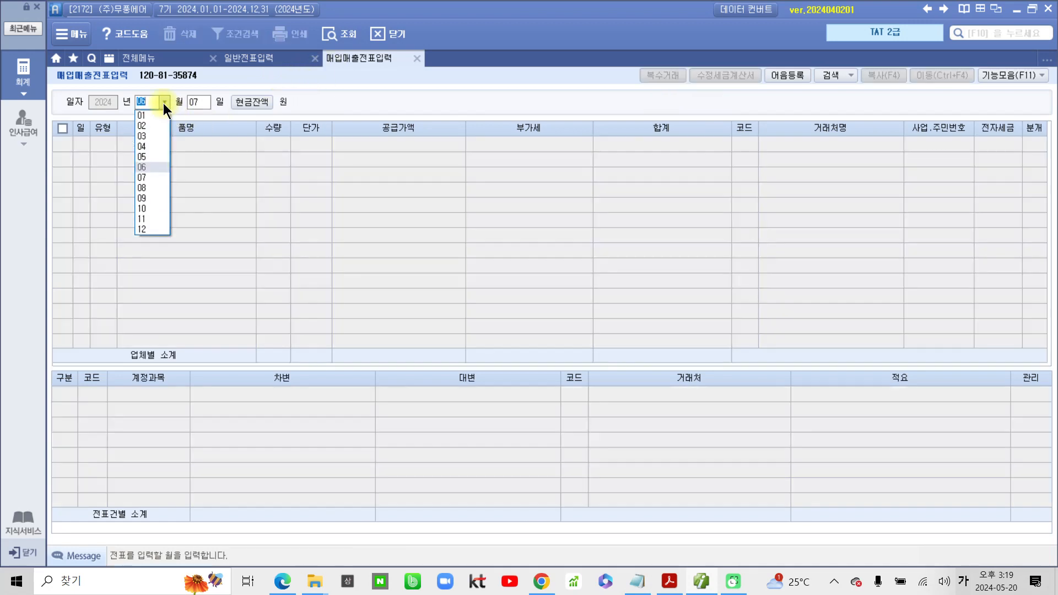
pyautogui.click(147, 199)
pyautogui.write('01')
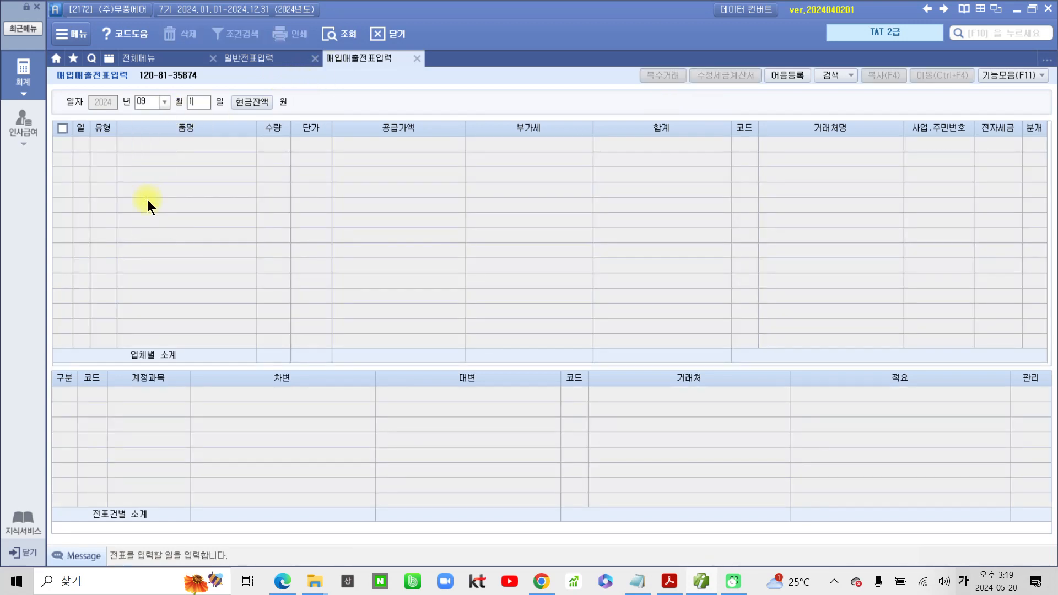
pyautogui.press('Return')
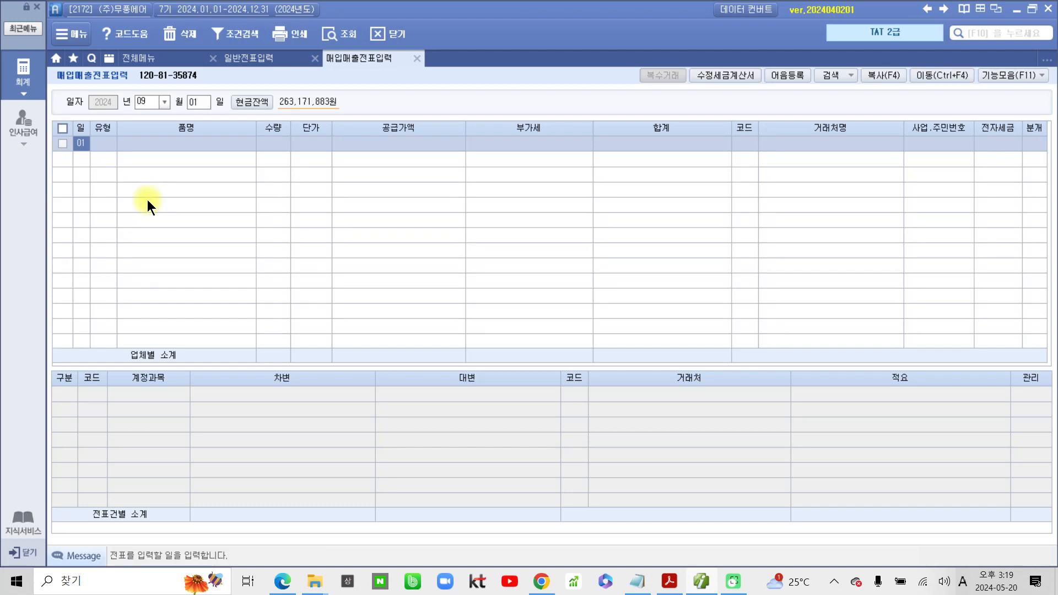
pyautogui.press('Return')
pyautogui.write('11')
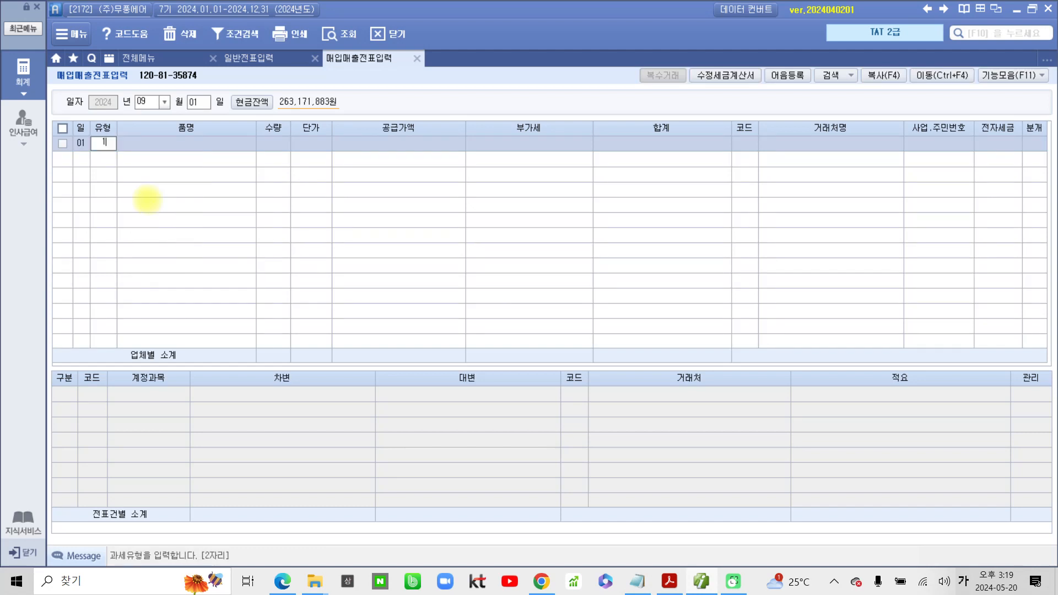
# Enter '9월 임대료' as the item name and copy the 공급가액 of 2,500,000 from the 자료 2 invoice into the entry
pyautogui.write('9월 임대료')
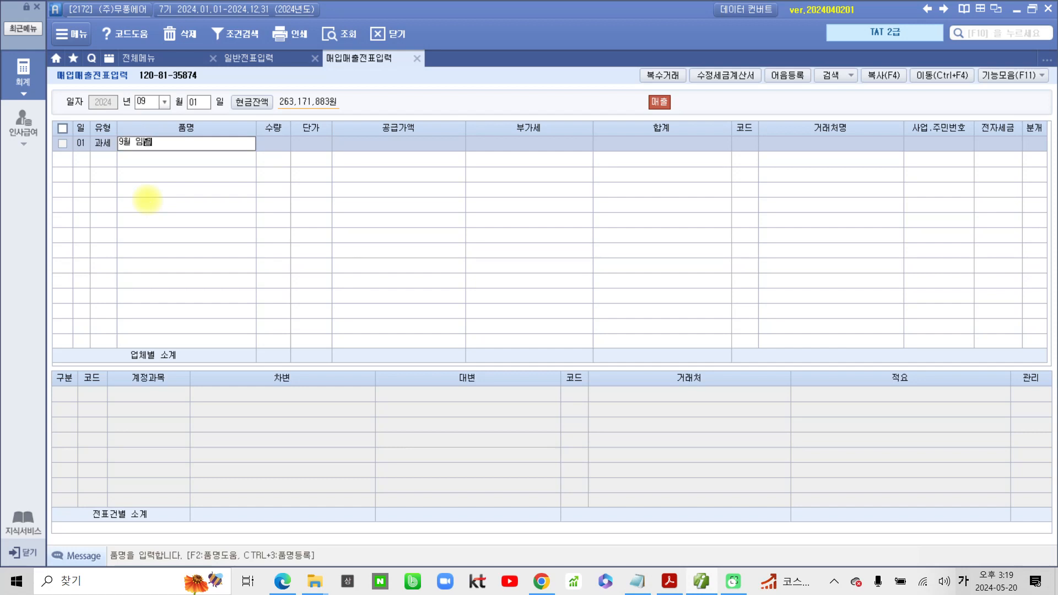
pyautogui.press('Return')
pyautogui.press('Return')
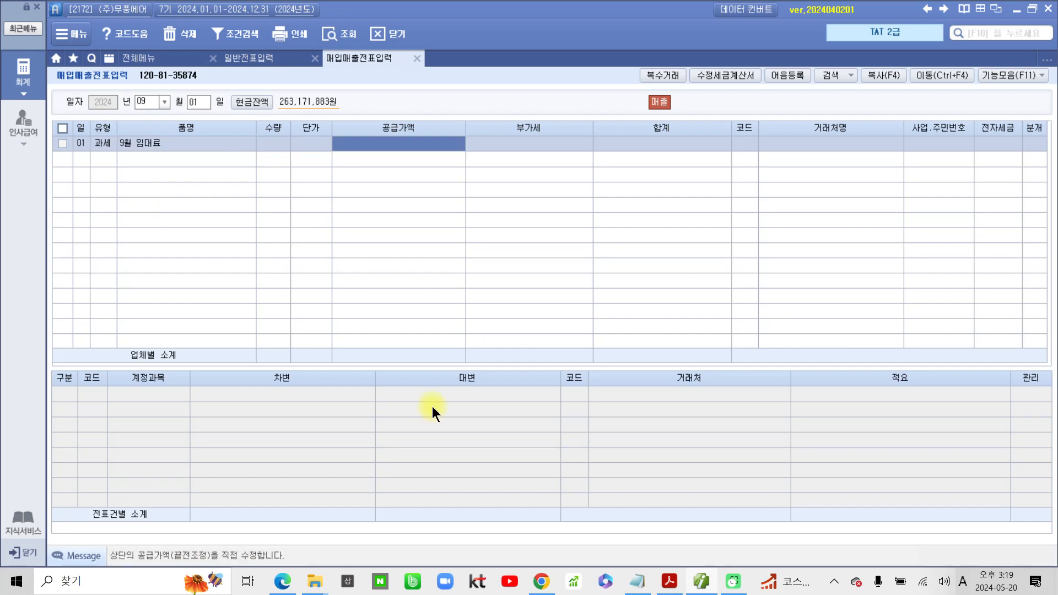
pyautogui.click(697, 582)
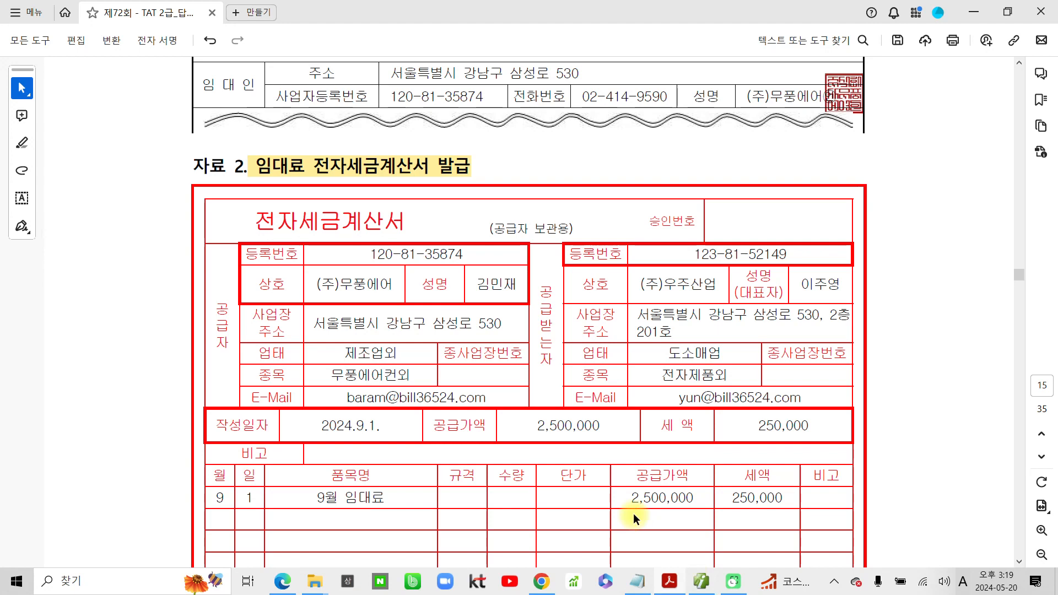
pyautogui.scroll(-3, 633, 518)
pyautogui.moveTo(633, 421); pyautogui.dragTo(697, 420)
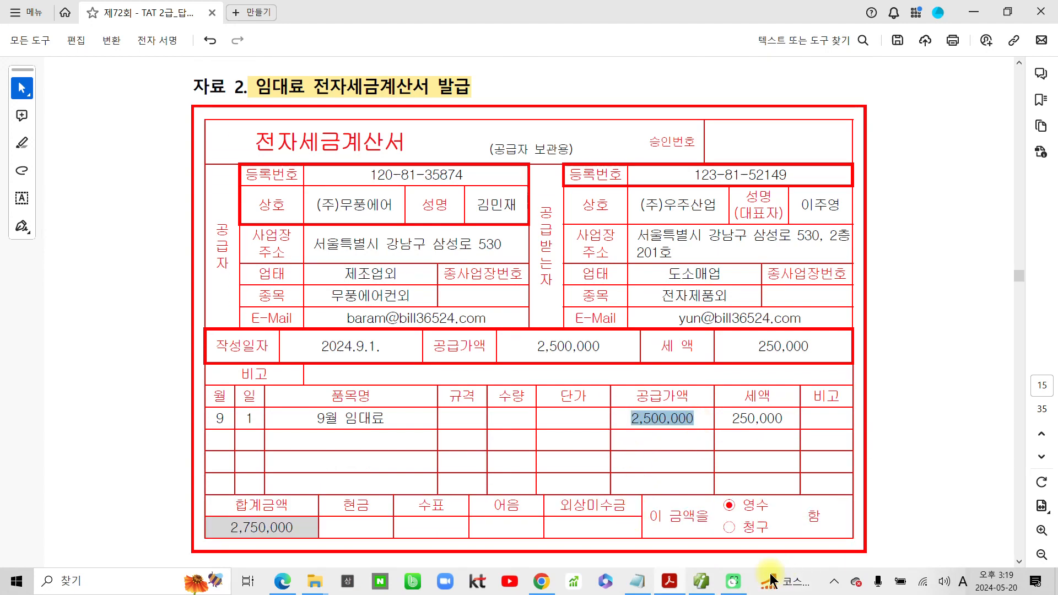
pyautogui.click(700, 583)
pyautogui.hotkey('ctrl', 'v')
pyautogui.press('Return')
pyautogui.press('Return')
pyautogui.press('Return')
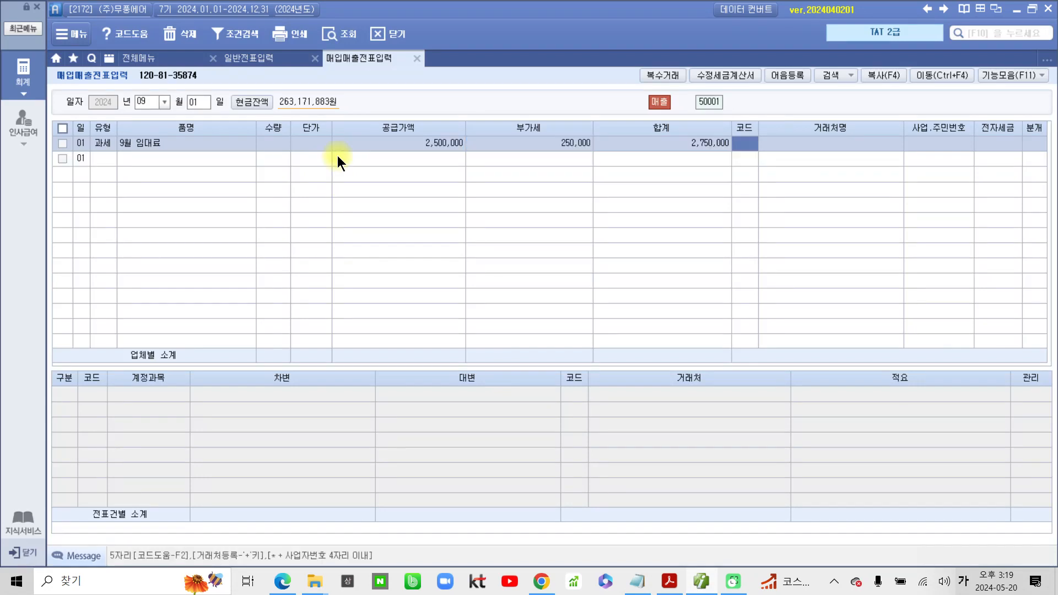
# Look up '우주' and assign (주)우주산업 as the 거래처 of the September 1 rent entry
pyautogui.click(692, 581)
pyautogui.click(693, 582)
pyautogui.write('우주')
pyautogui.press('Return')
pyautogui.press('Return')
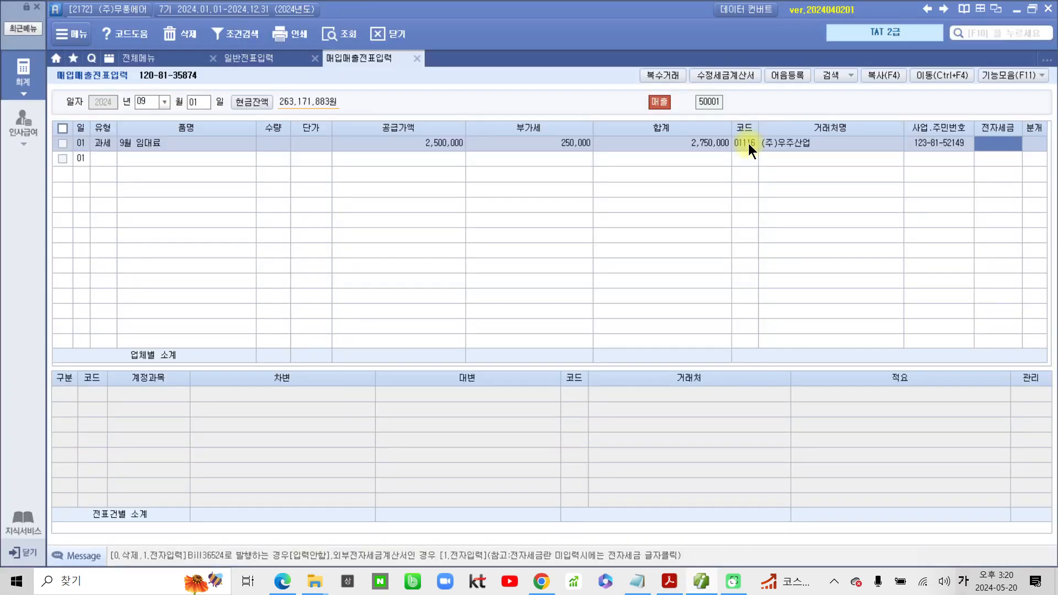
# Return to the exercise PDF and highlight '전자입력' in 수행과제 item 1
pyautogui.click(669, 583)
pyautogui.scroll(-8, 644, 535)
pyautogui.moveTo(467, 389); pyautogui.dragTo(528, 390)
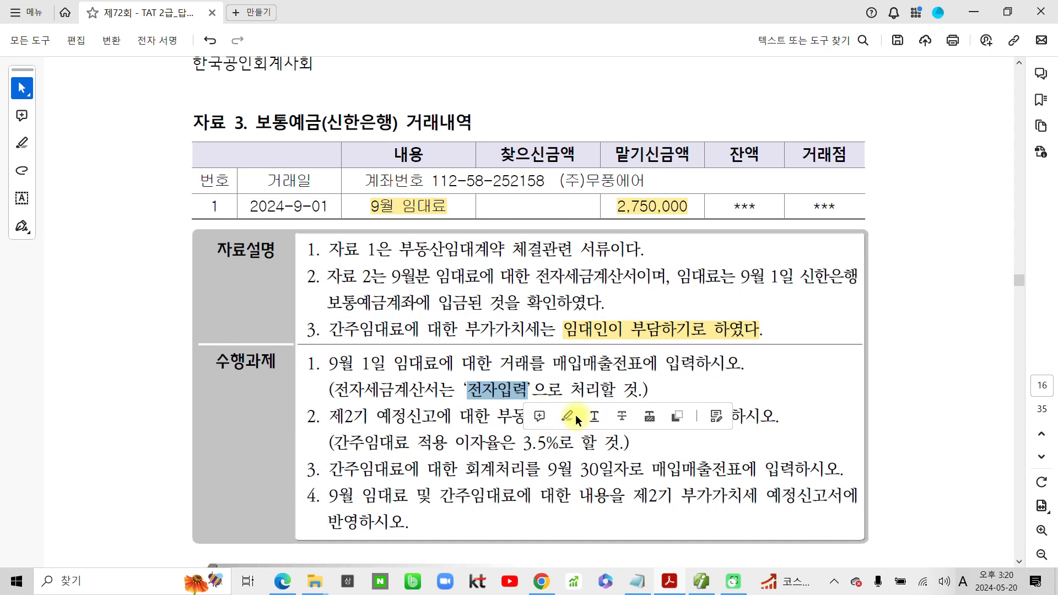
pyautogui.click(575, 414)
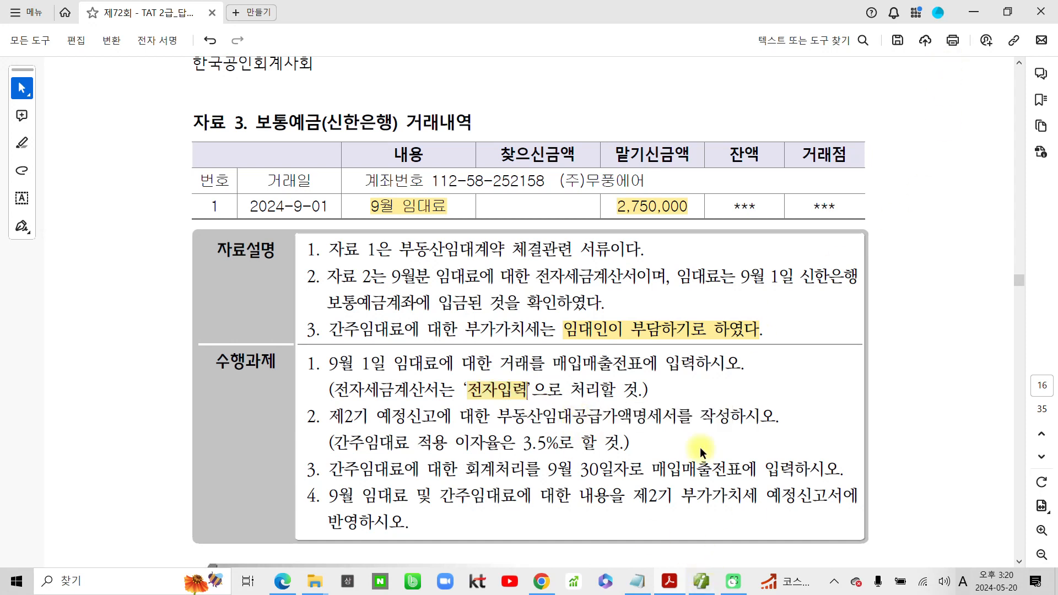
# In the accounting program, set the rent entry's 전자세금 to 1 (전자입력) and its 분개 to 3 (혼합)
pyautogui.click(700, 581)
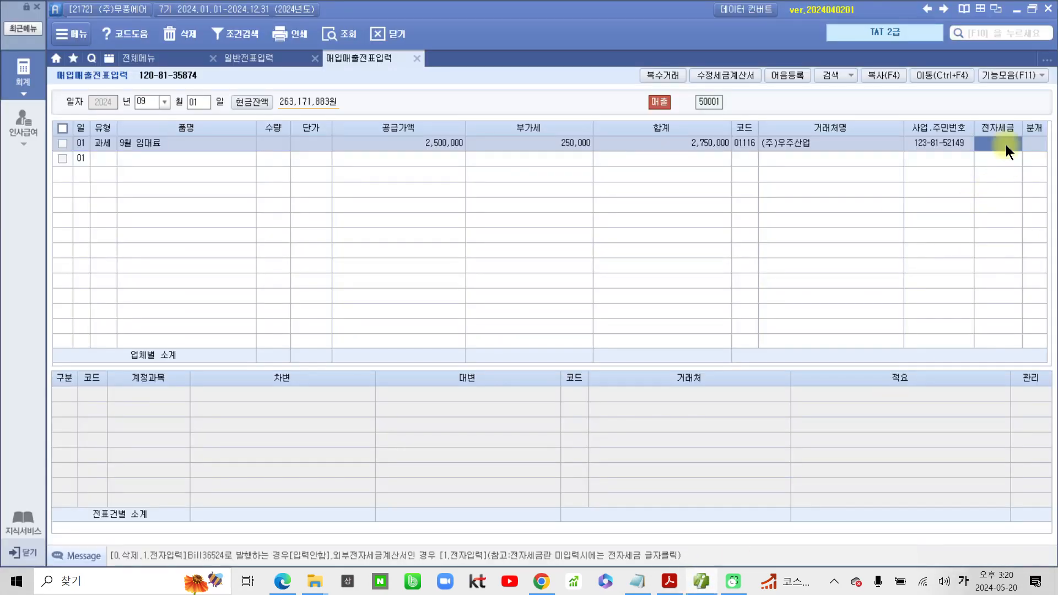
pyautogui.write('1')
pyautogui.press('Return')
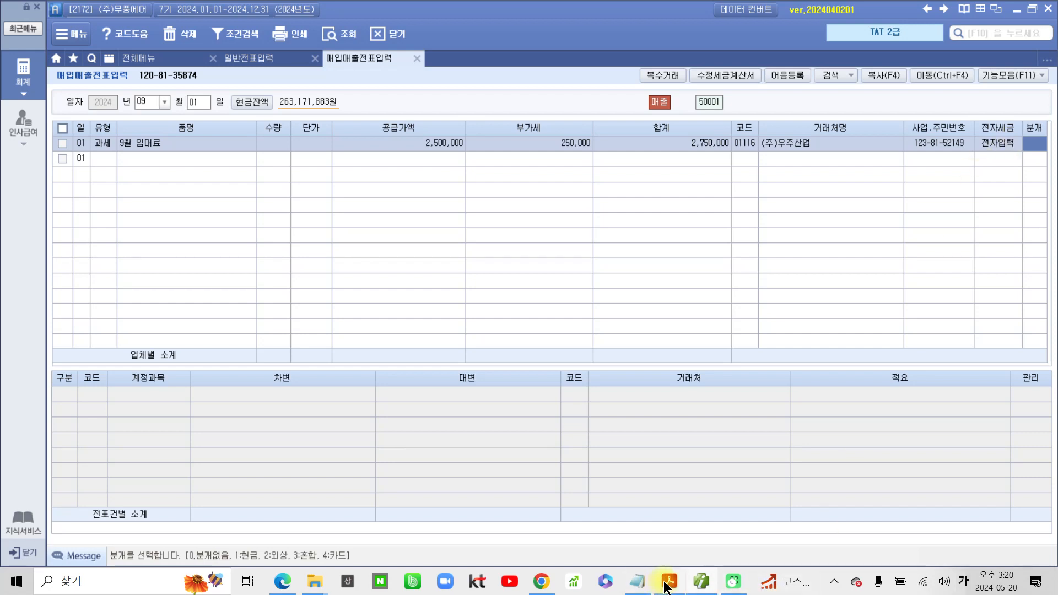
pyautogui.write('3')
pyautogui.press('Return')
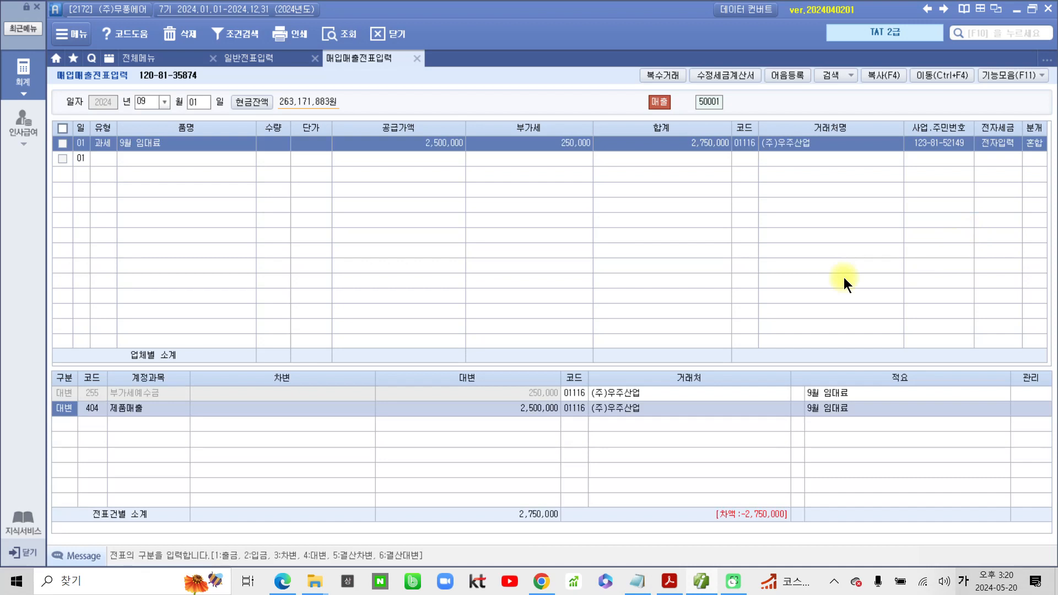
# Look up '임대' and change the 제품매출 credit line's account to 411 임대료수입
pyautogui.click(93, 408)
pyautogui.write('임대')
pyautogui.press('Return')
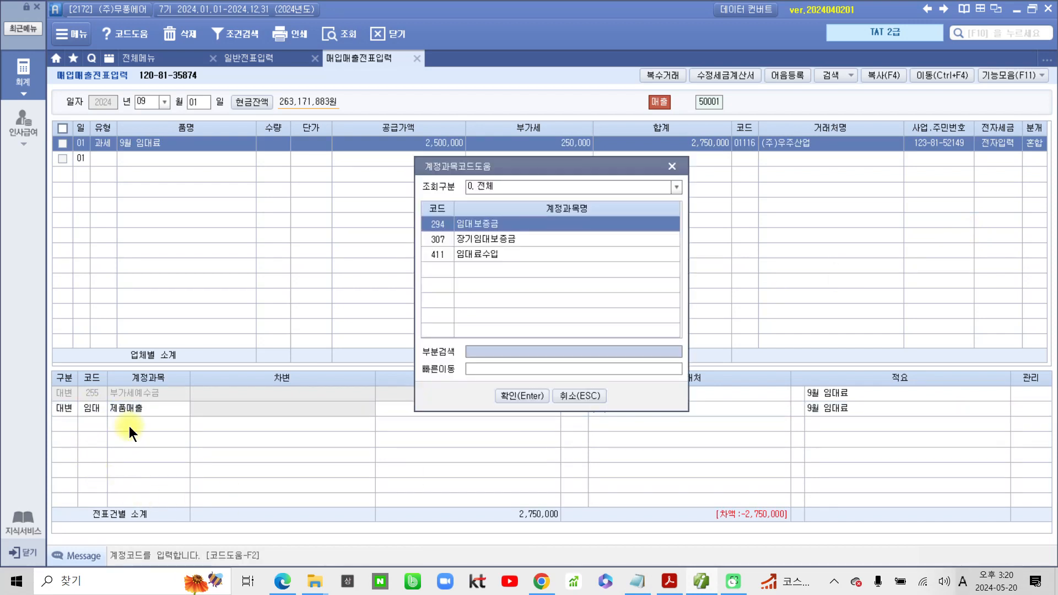
pyautogui.click(477, 255)
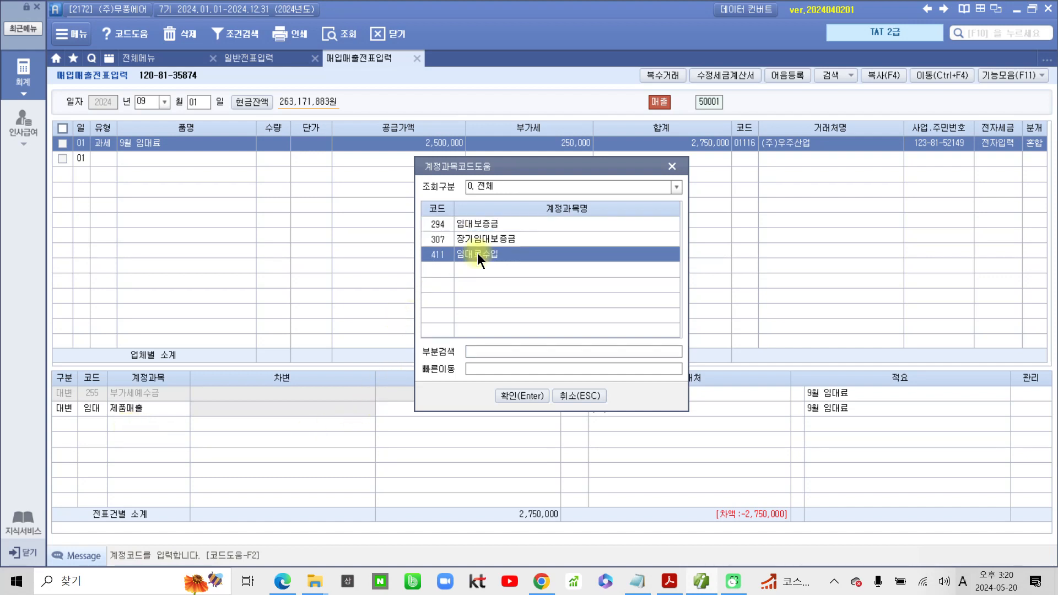
pyautogui.click(517, 395)
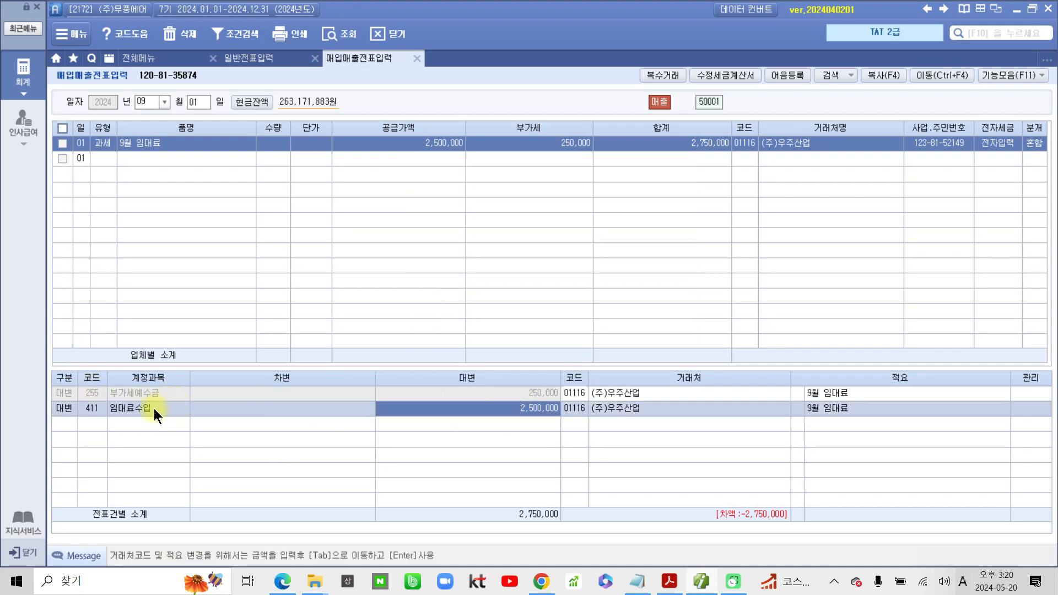
# Add a debit (차변) line to account 103 보통예금 for 2,750,000
pyautogui.click(68, 423)
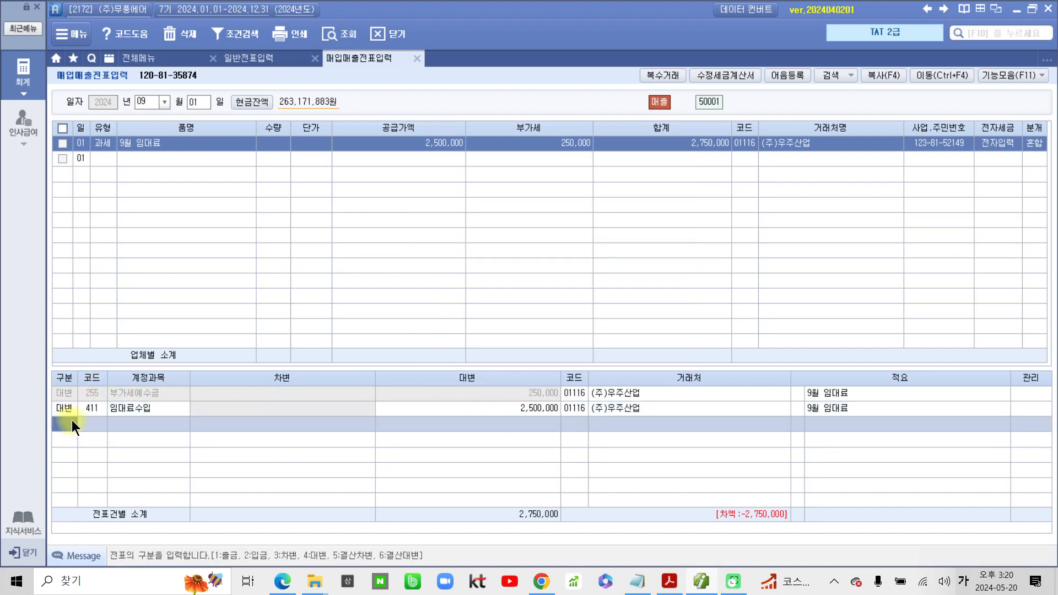
pyautogui.write('3')
pyautogui.press('Return')
pyautogui.write('103')
pyautogui.press('Return')
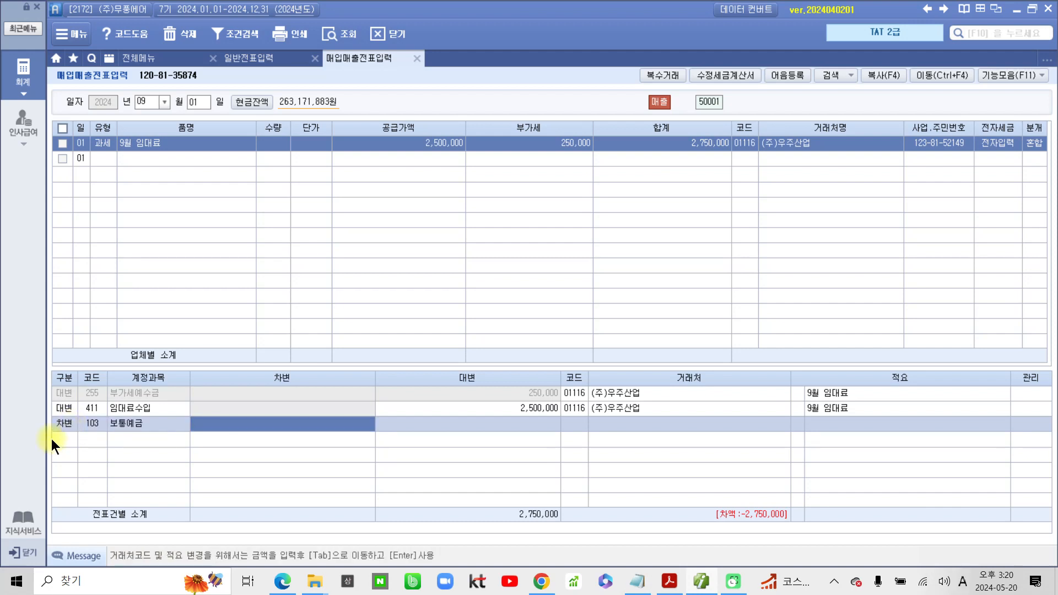
pyautogui.write('2')
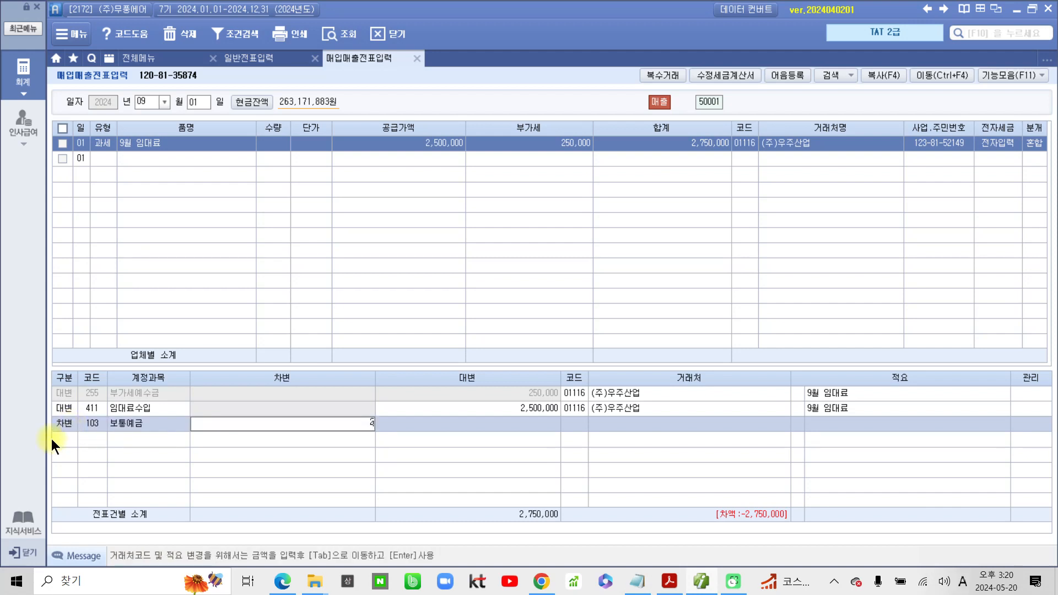
pyautogui.write(',750,000')
pyautogui.press('Tab')
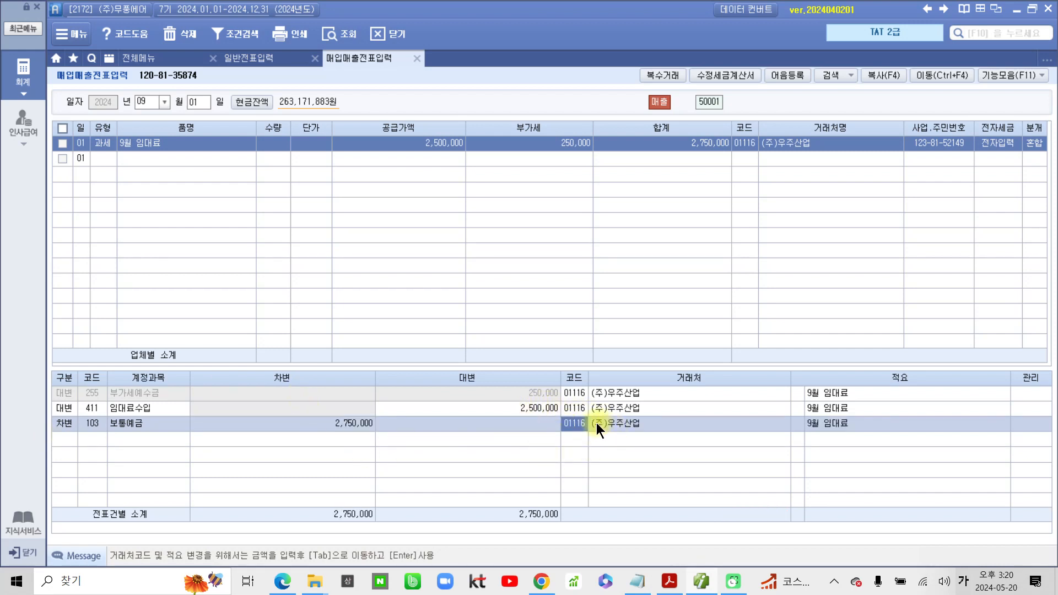
# Check the bank name in 자료 3 and set the 보통예금 line's 거래처 to 신한은행(보통)
pyautogui.click(669, 581)
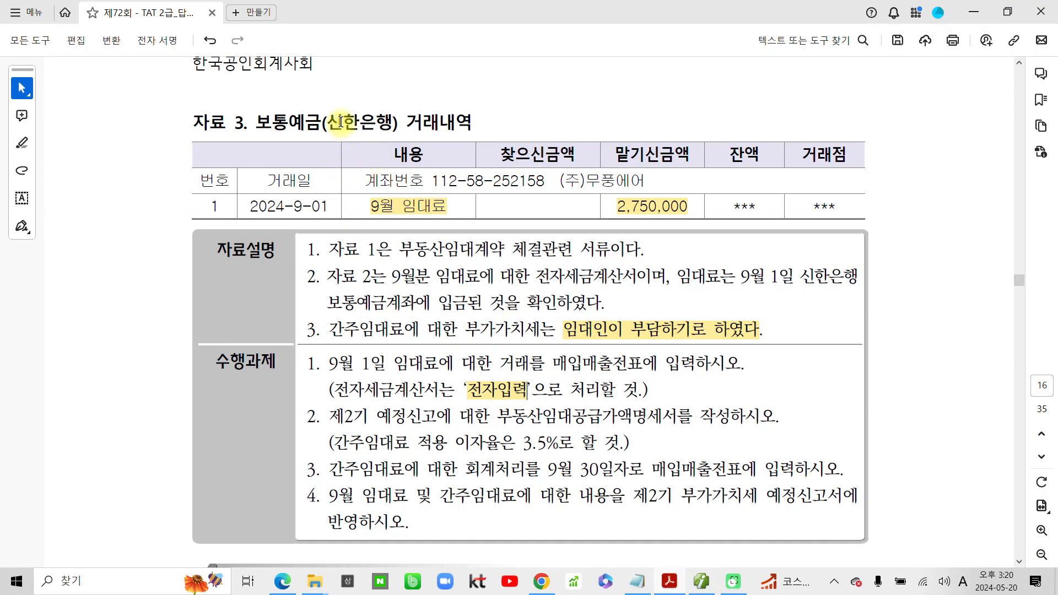
pyautogui.click(698, 582)
pyautogui.write('신한')
pyautogui.press('Return')
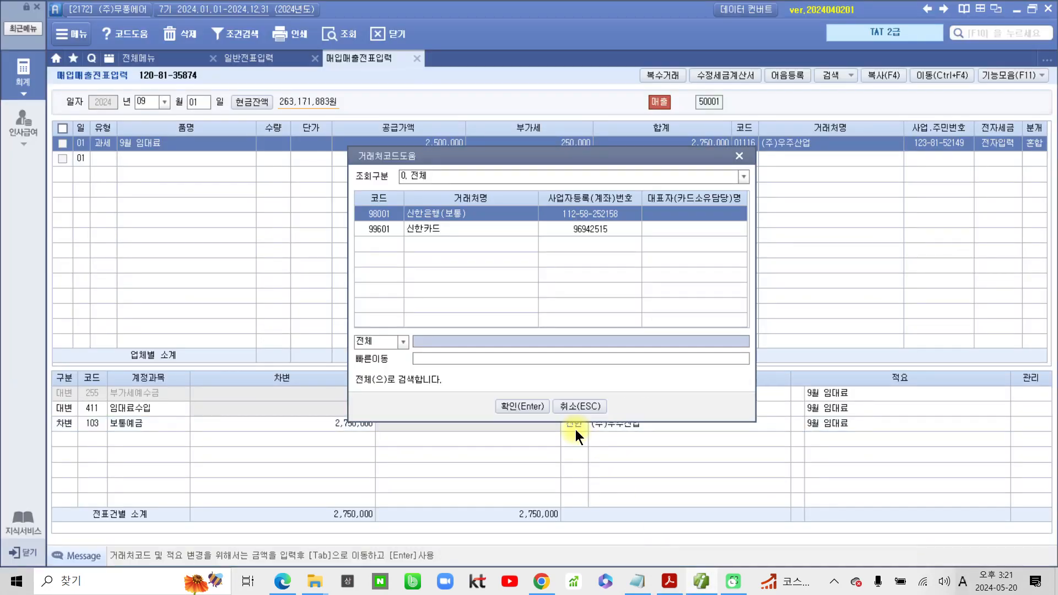
pyautogui.click(523, 403)
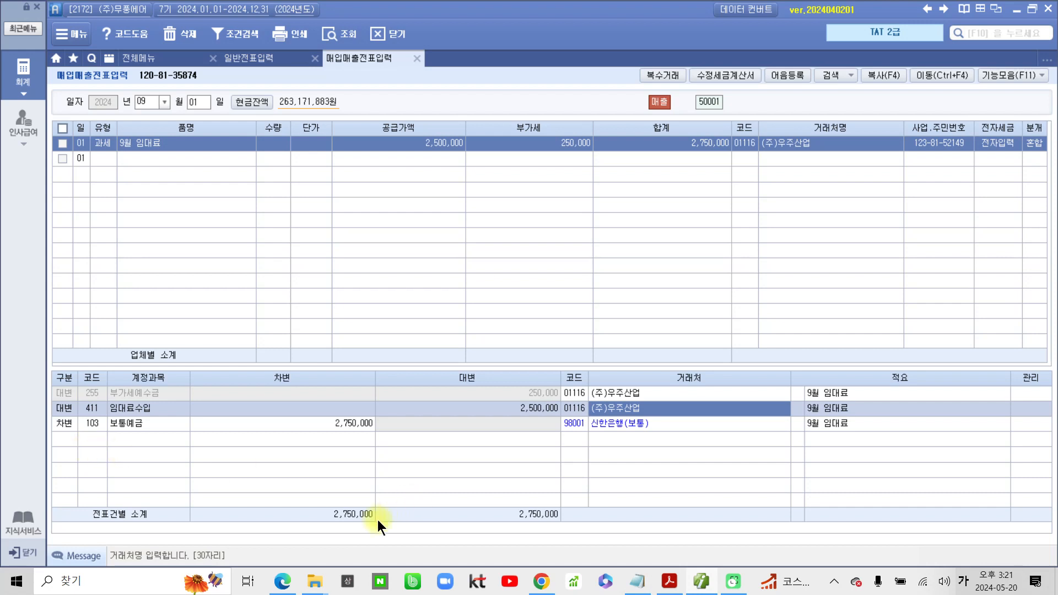
# Return to the exercise PDF, highlight number 1 in 수행과제, and recheck the 자료 2 invoice
pyautogui.click(668, 581)
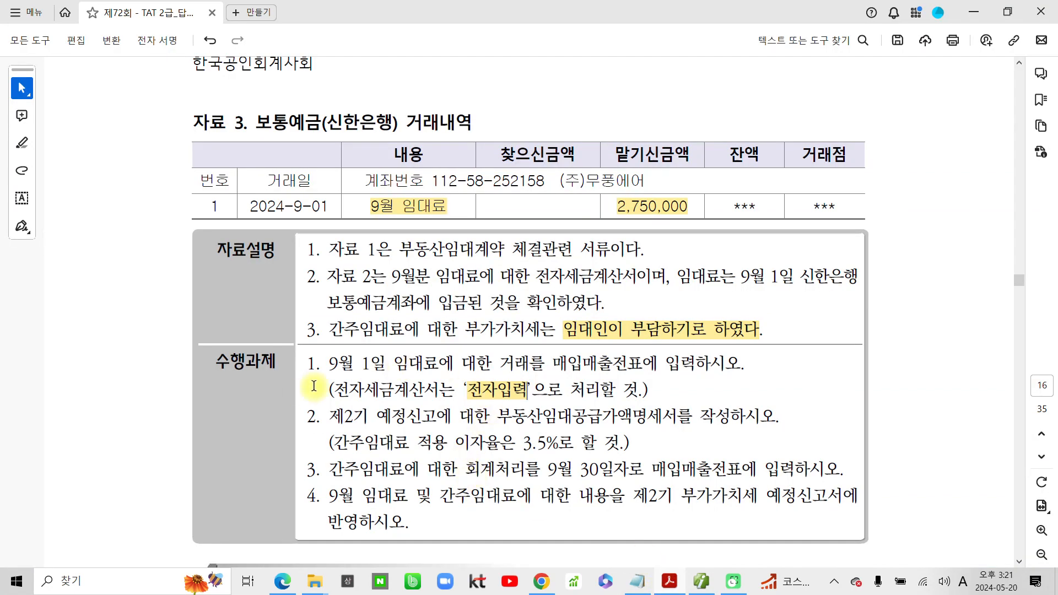
pyautogui.doubleClick(310, 365)
pyautogui.scroll(10, 473, 376)
pyautogui.scroll(-10, 518, 427)
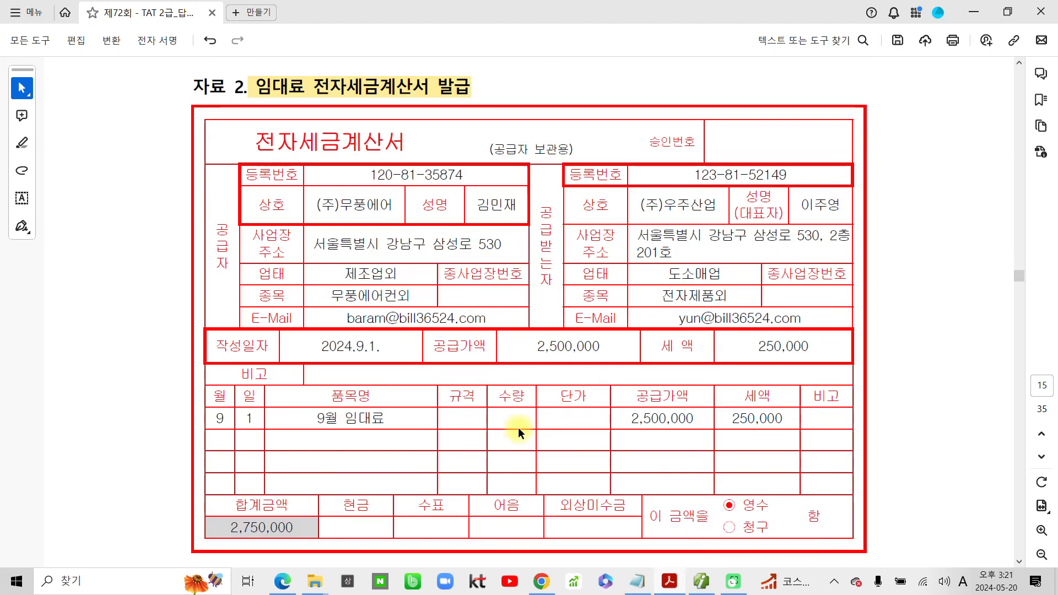
# Highlight number 2 in 수행과제 and the term '부동산임대공급가액명세서' in that item
pyautogui.scroll(-4, 518, 427)
pyautogui.scroll(2, 496, 418)
pyautogui.moveTo(305, 364); pyautogui.dragTo(318, 364)
pyautogui.click(353, 390)
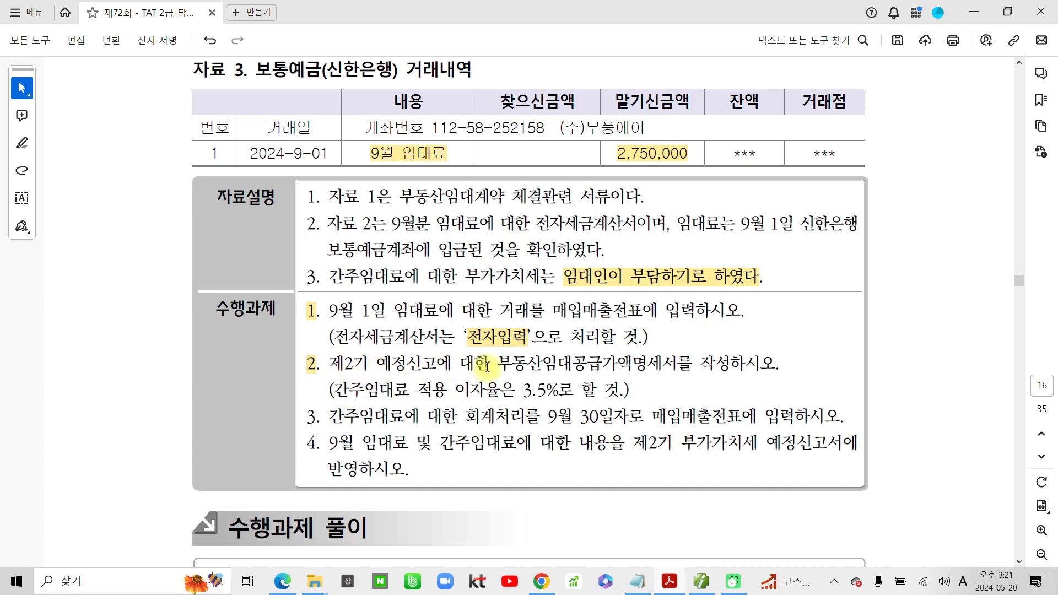
pyautogui.moveTo(494, 366); pyautogui.dragTo(677, 365)
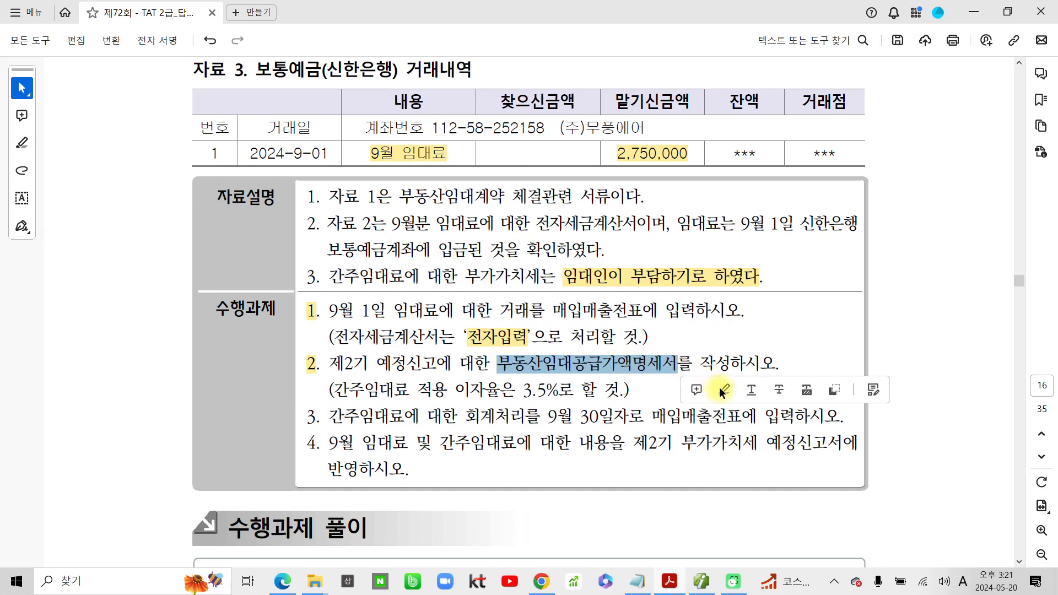
pyautogui.click(722, 391)
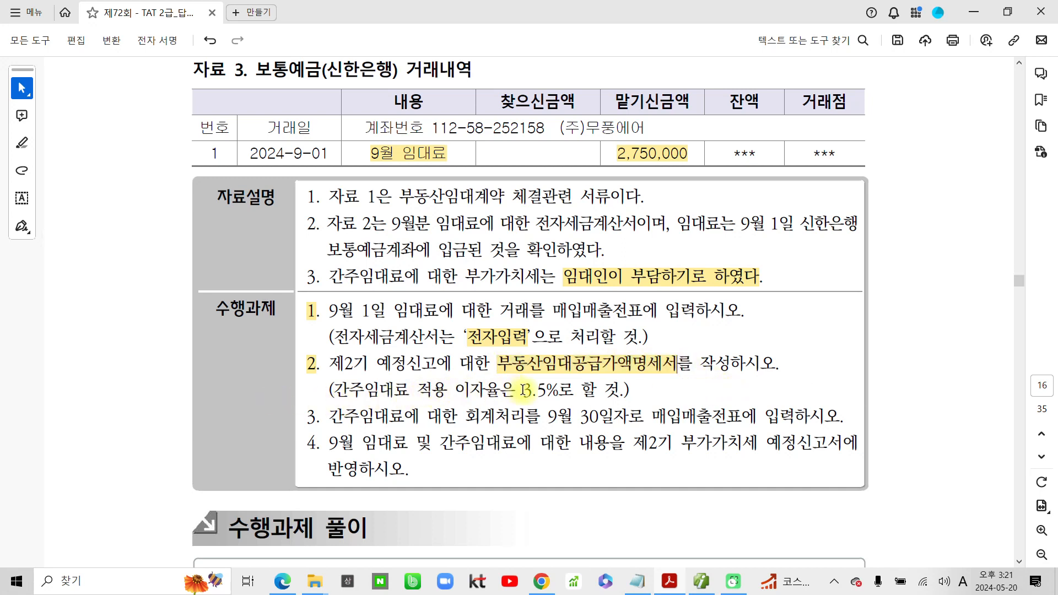
# Highlight the 3.5% deemed-rent interest rate and the phrase '제2기 예정신고에' in item 2 of 수행과제
pyautogui.moveTo(527, 391); pyautogui.dragTo(558, 391)
pyautogui.click(606, 417)
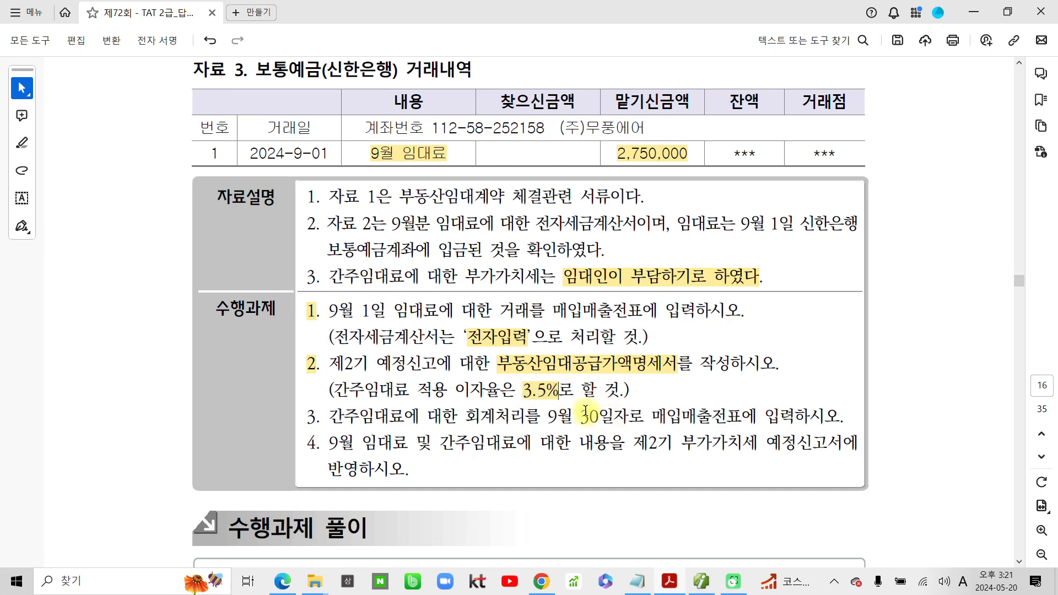
pyautogui.moveTo(449, 362); pyautogui.dragTo(330, 364)
pyautogui.click(388, 391)
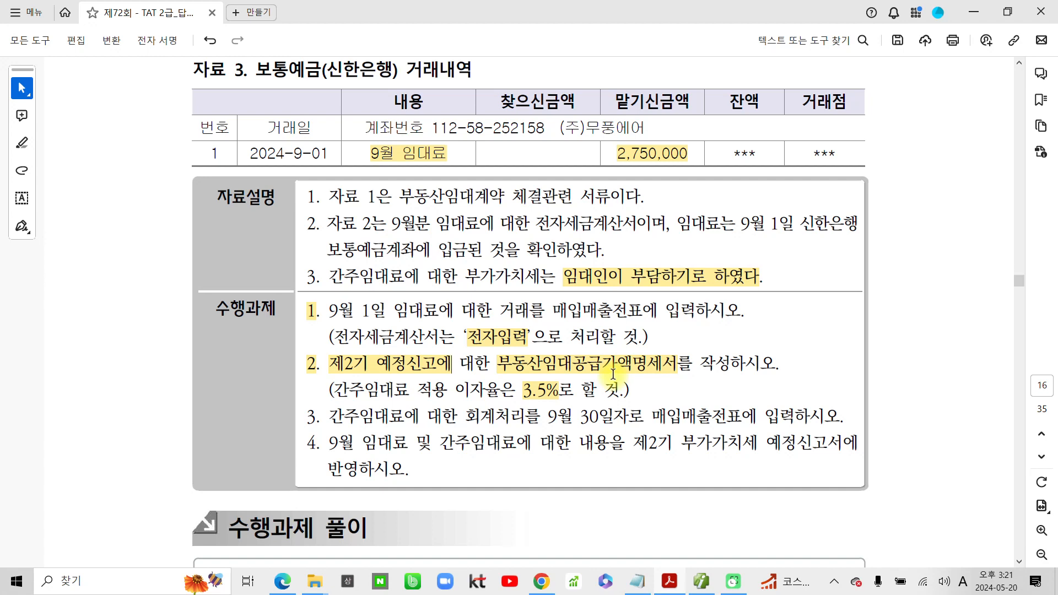
# Switch to the accounting program, open 부동산임대공급가액명세서 and set its period to 2024년 07월 ~ 09월
pyautogui.click(696, 583)
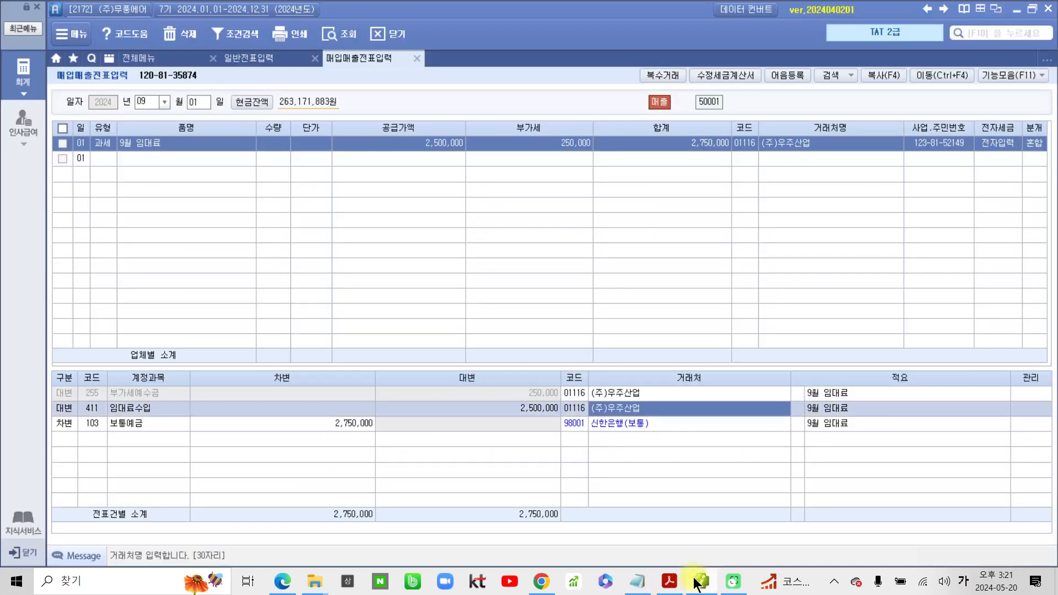
pyautogui.click(22, 96)
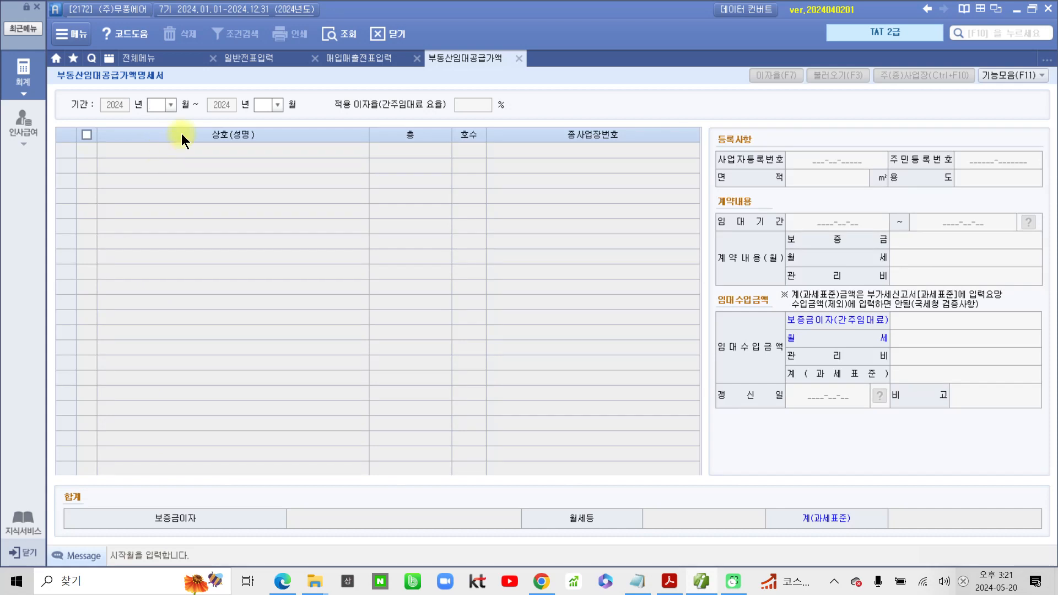
pyautogui.write('07')
pyautogui.press('Return')
pyautogui.write('9')
pyautogui.press('Return')
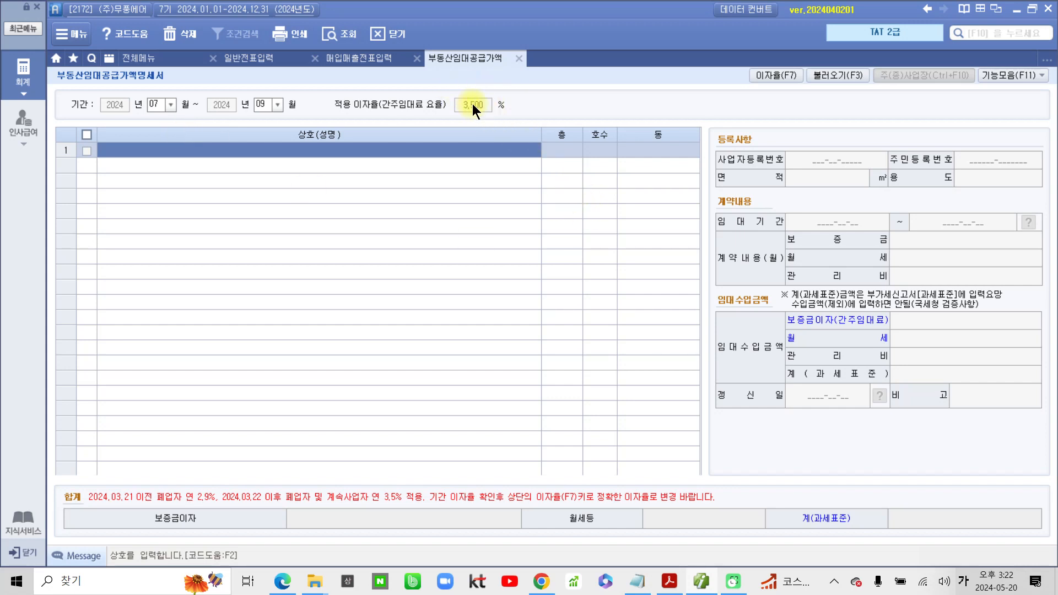
# Check the deemed-rent rate in the exercise PDF and apply 3.5% as the statement's 적용 이자율
pyautogui.click(669, 581)
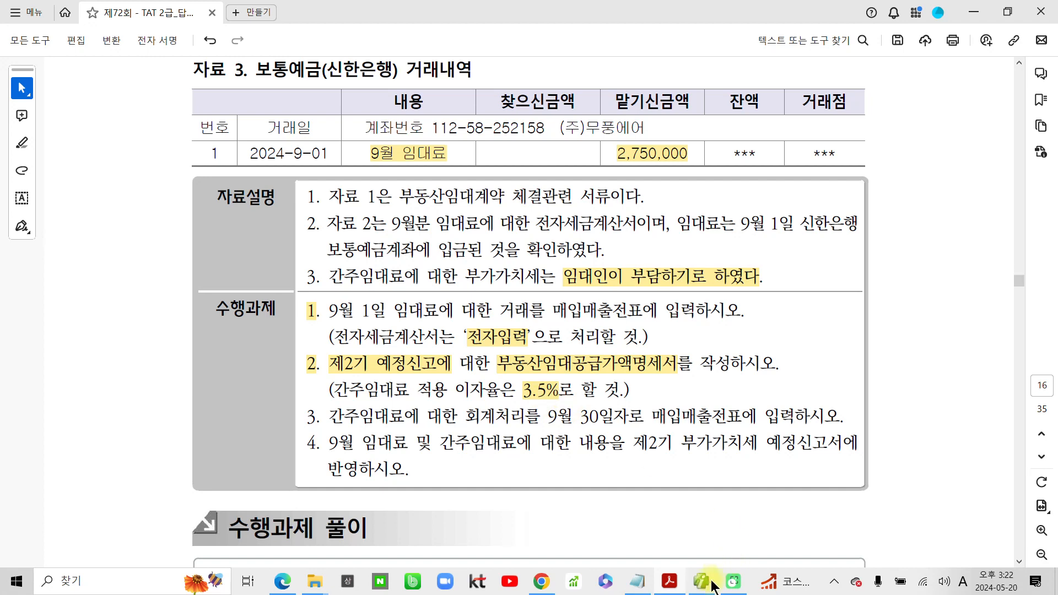
pyautogui.click(677, 584)
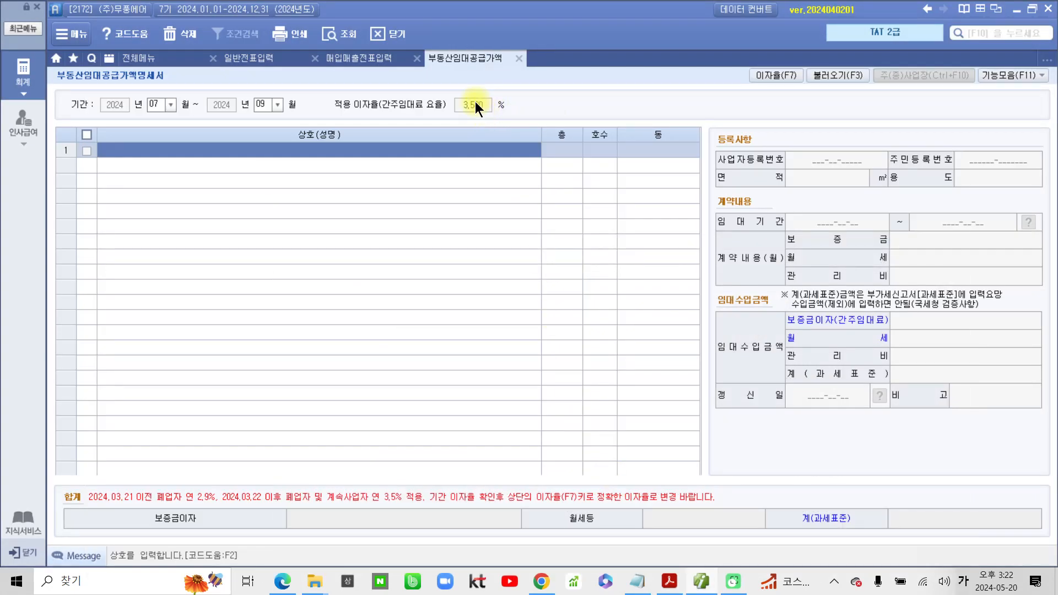
pyautogui.click(773, 76)
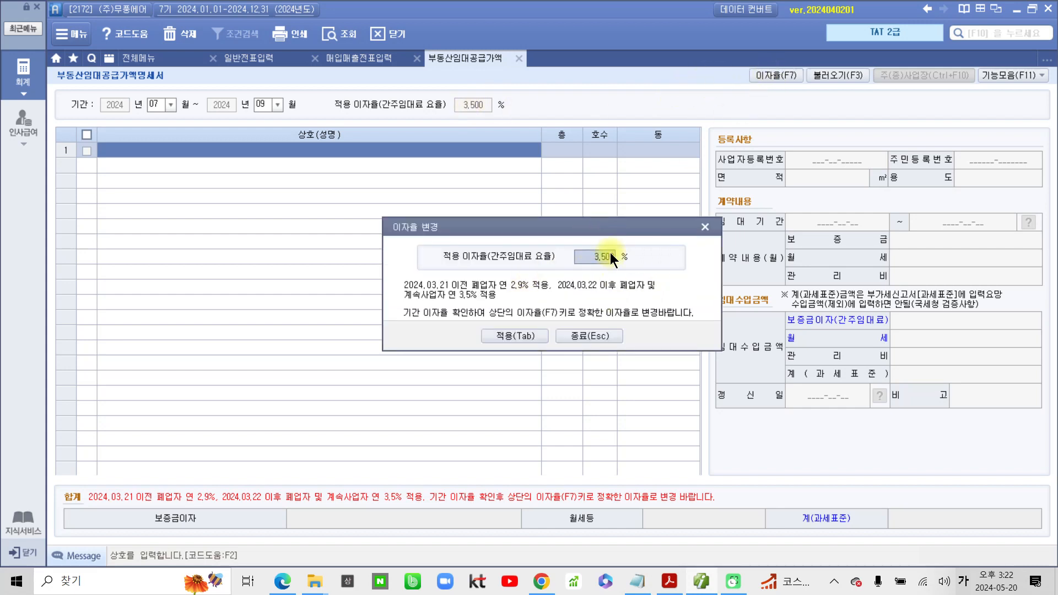
pyautogui.click(509, 333)
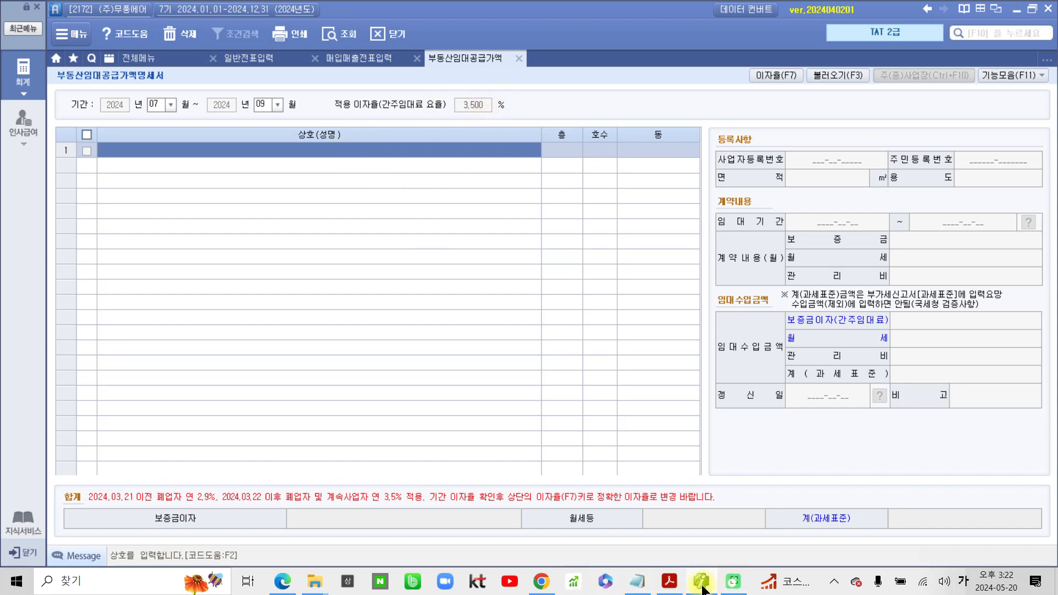
# Return to the exercise PDF and review the 자료 1 lease contract and the 자료 2 invoice for the tenant and lease details
pyautogui.moveTo(672, 587)
pyautogui.click(654, 523)
pyautogui.scroll(10, 502, 442)
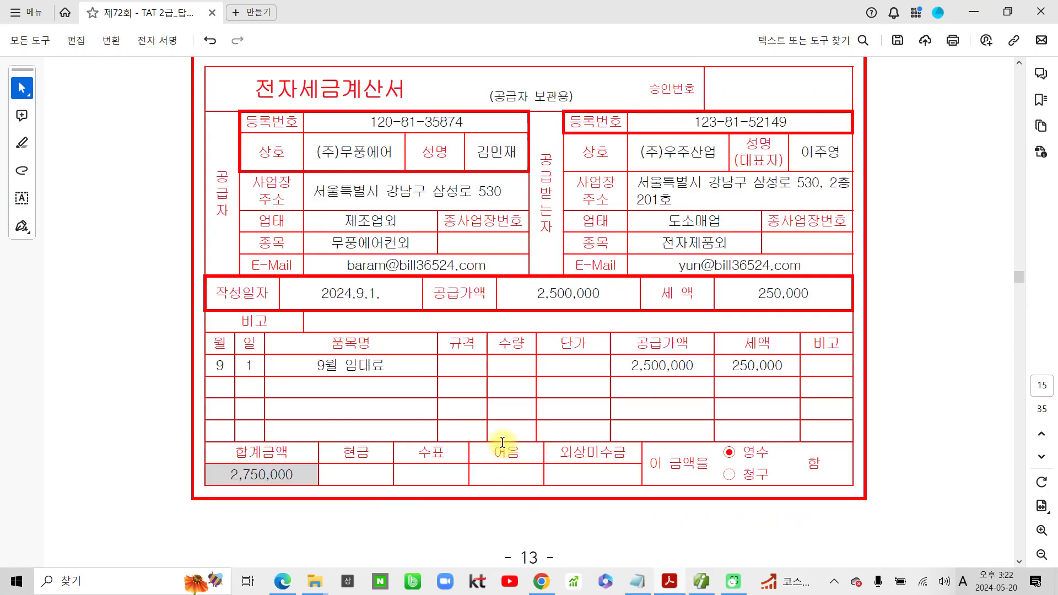
pyautogui.scroll(3, 501, 443)
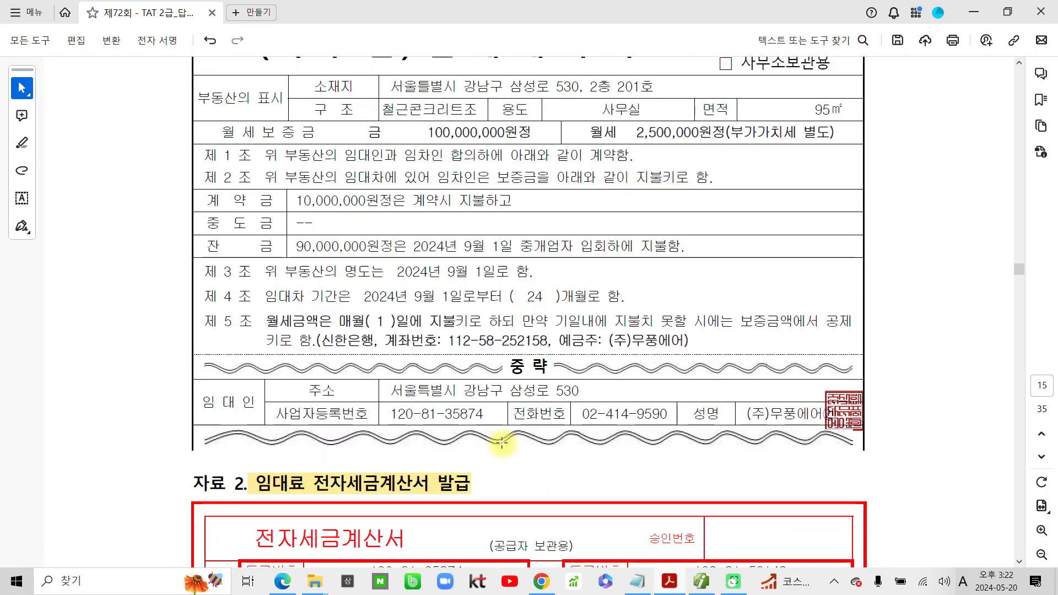
pyautogui.scroll(1, 501, 442)
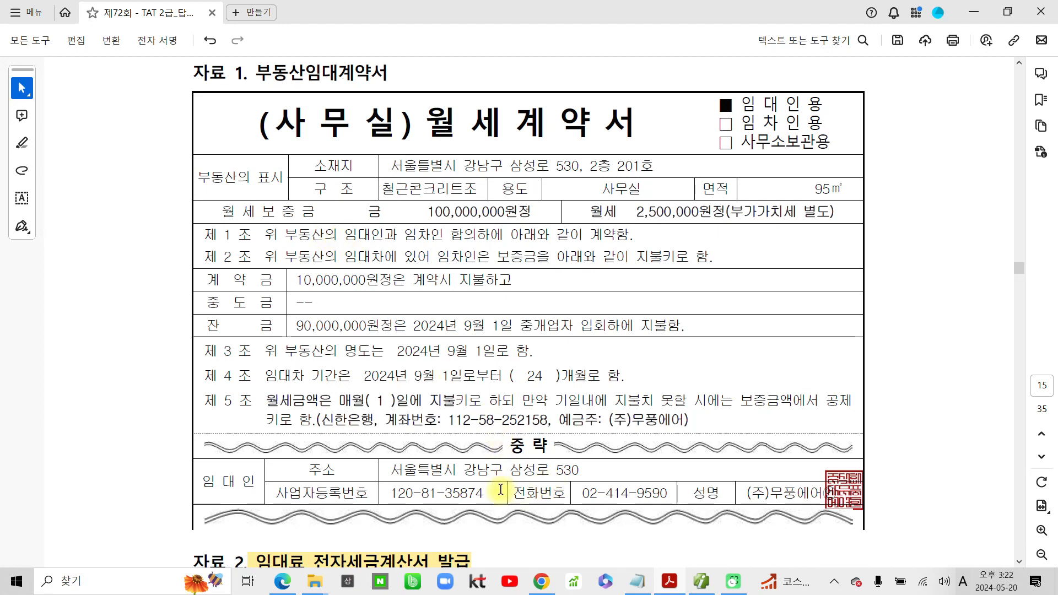
pyautogui.scroll(-1, 339, 488)
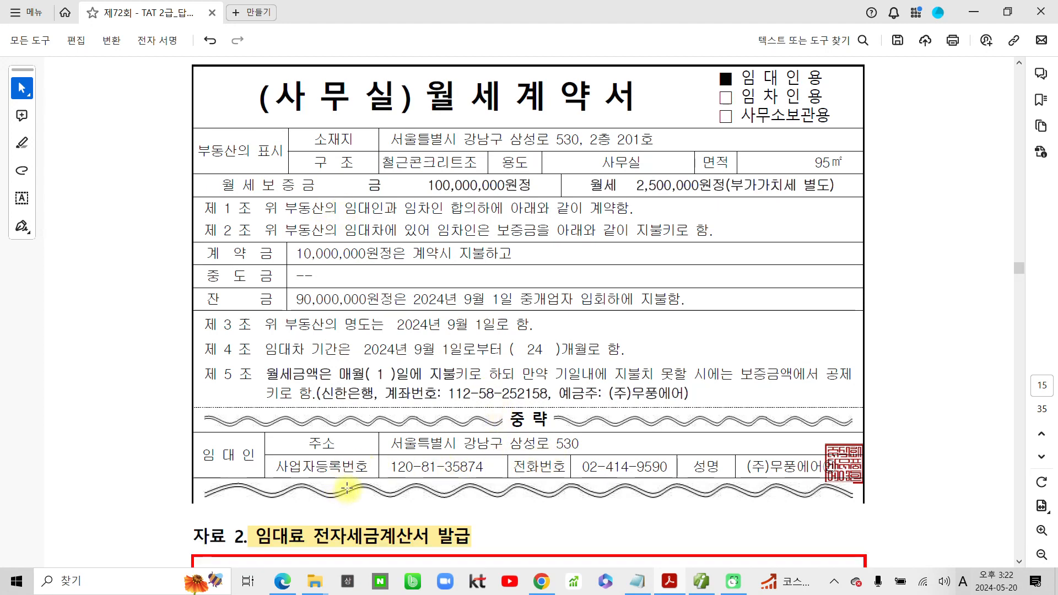
pyautogui.scroll(-3, 349, 487)
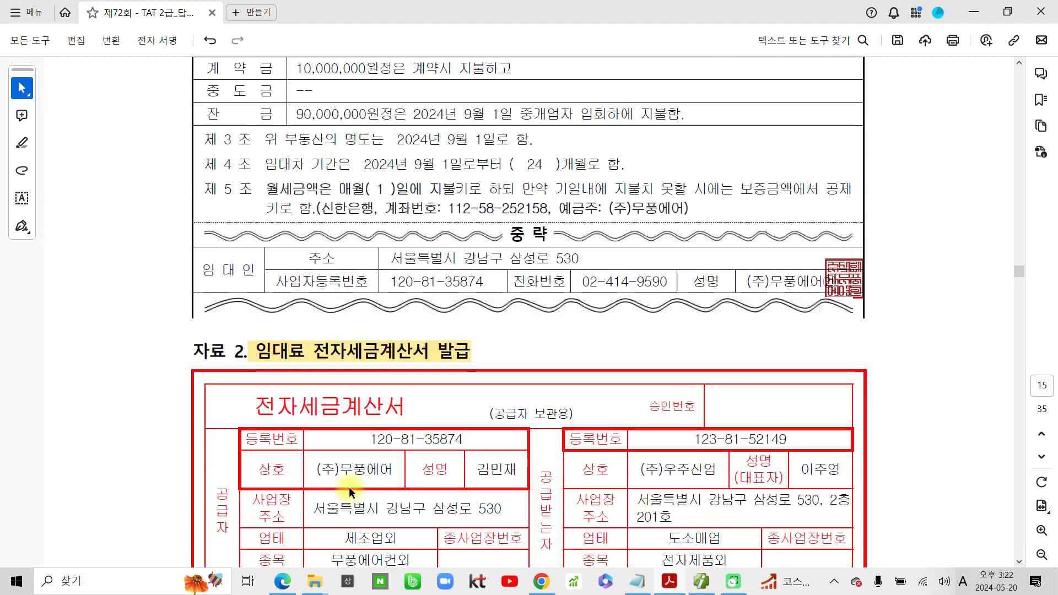